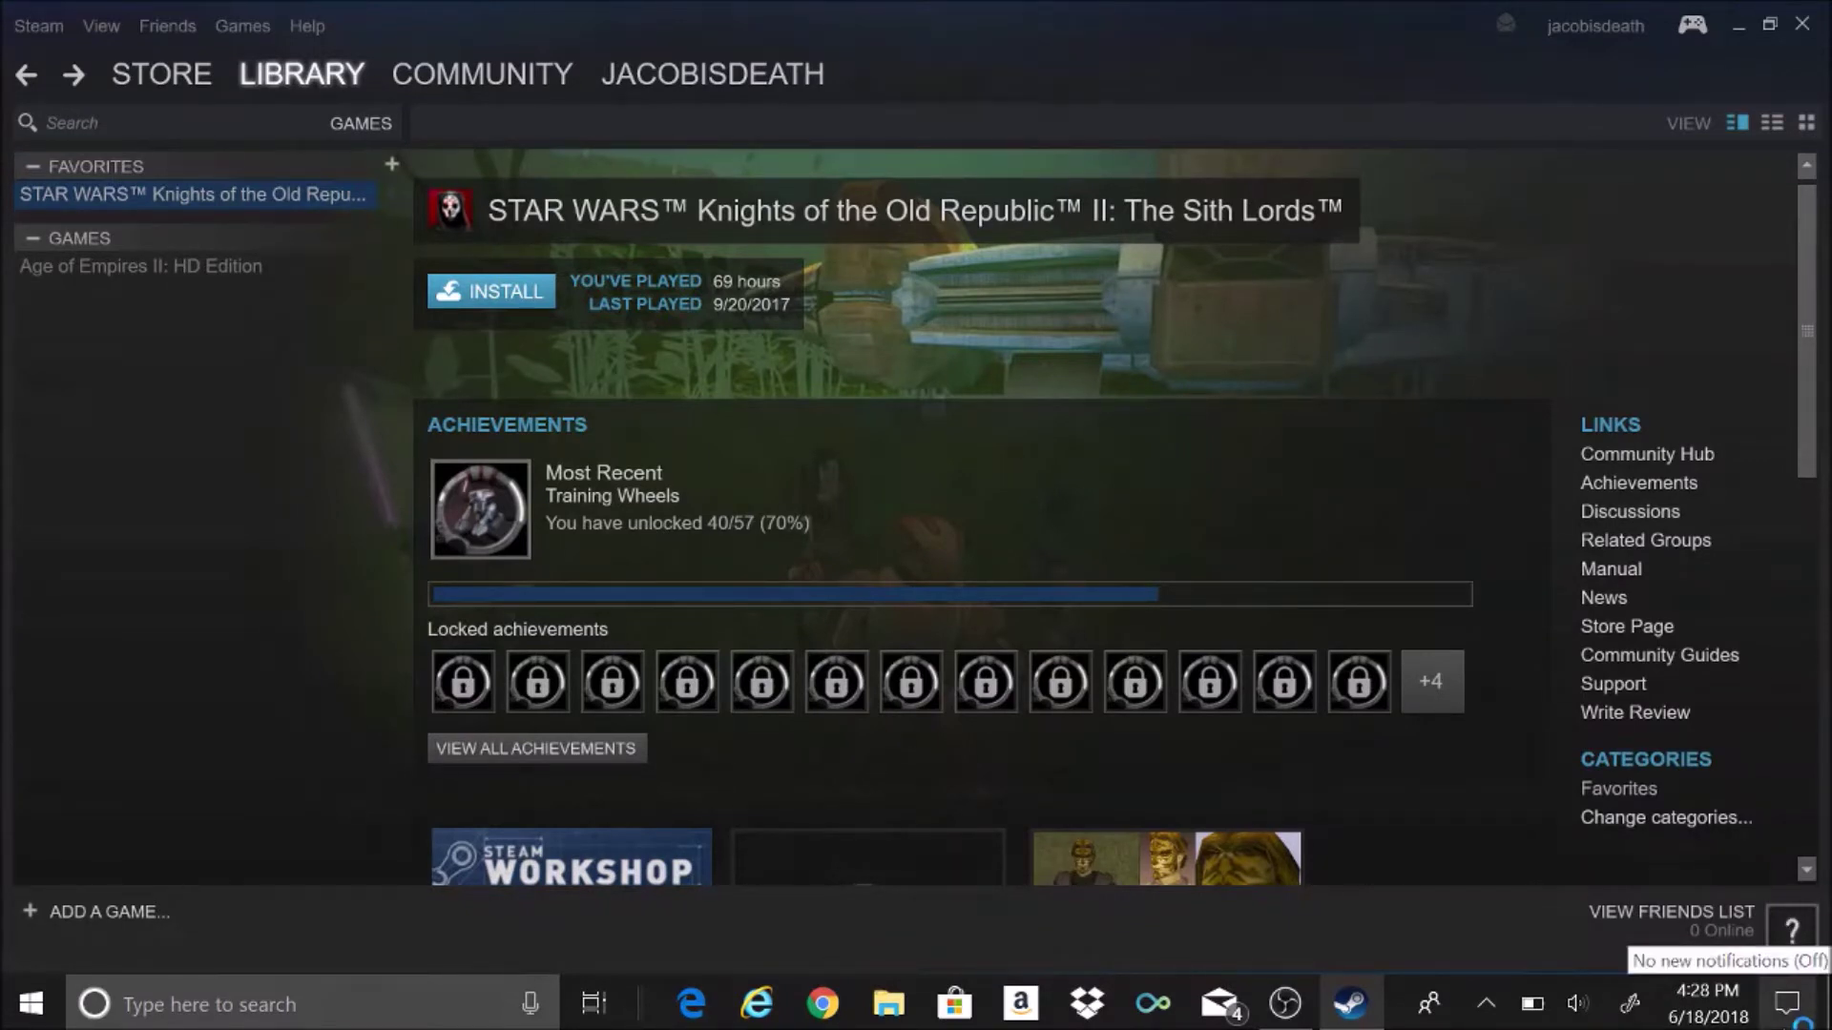
Pair the Xbox Wireless Controller with the computer as a new Bluetooth device in the Windows settings
{"action": "left_click", "coordinate": [1788, 1003]}
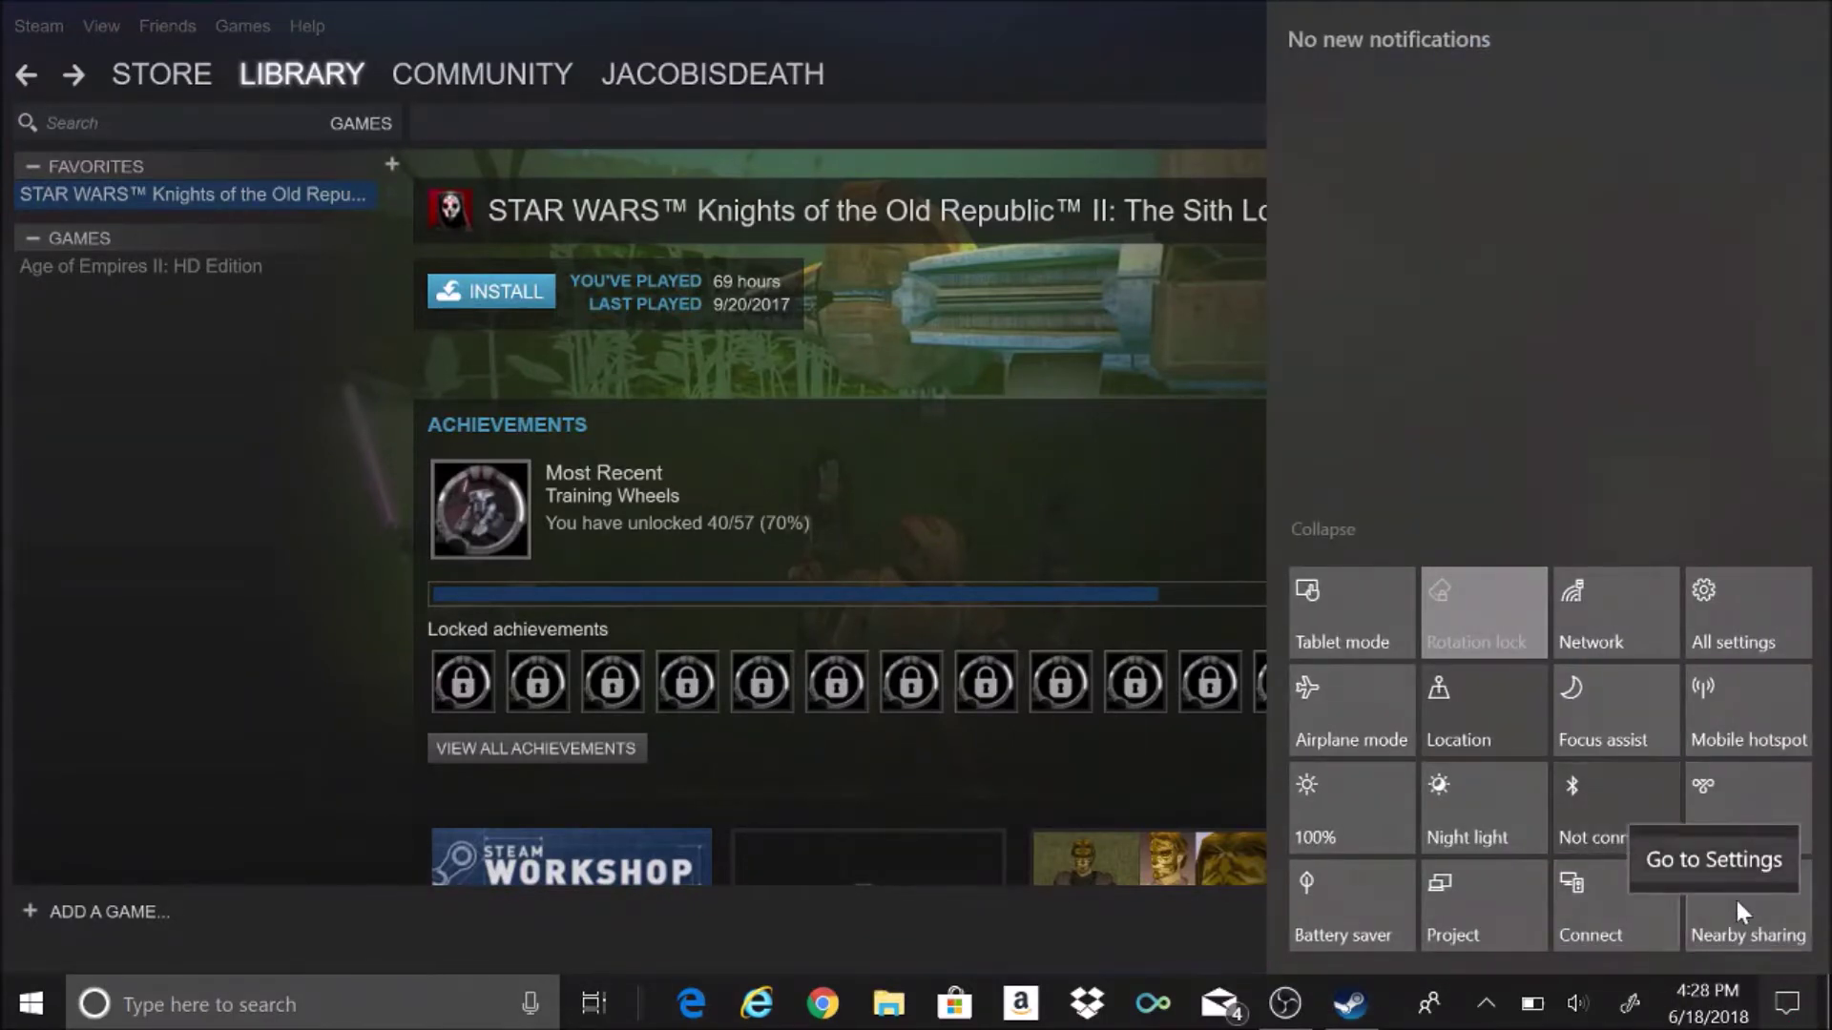
{"action": "left_click", "coordinate": [1717, 847]}
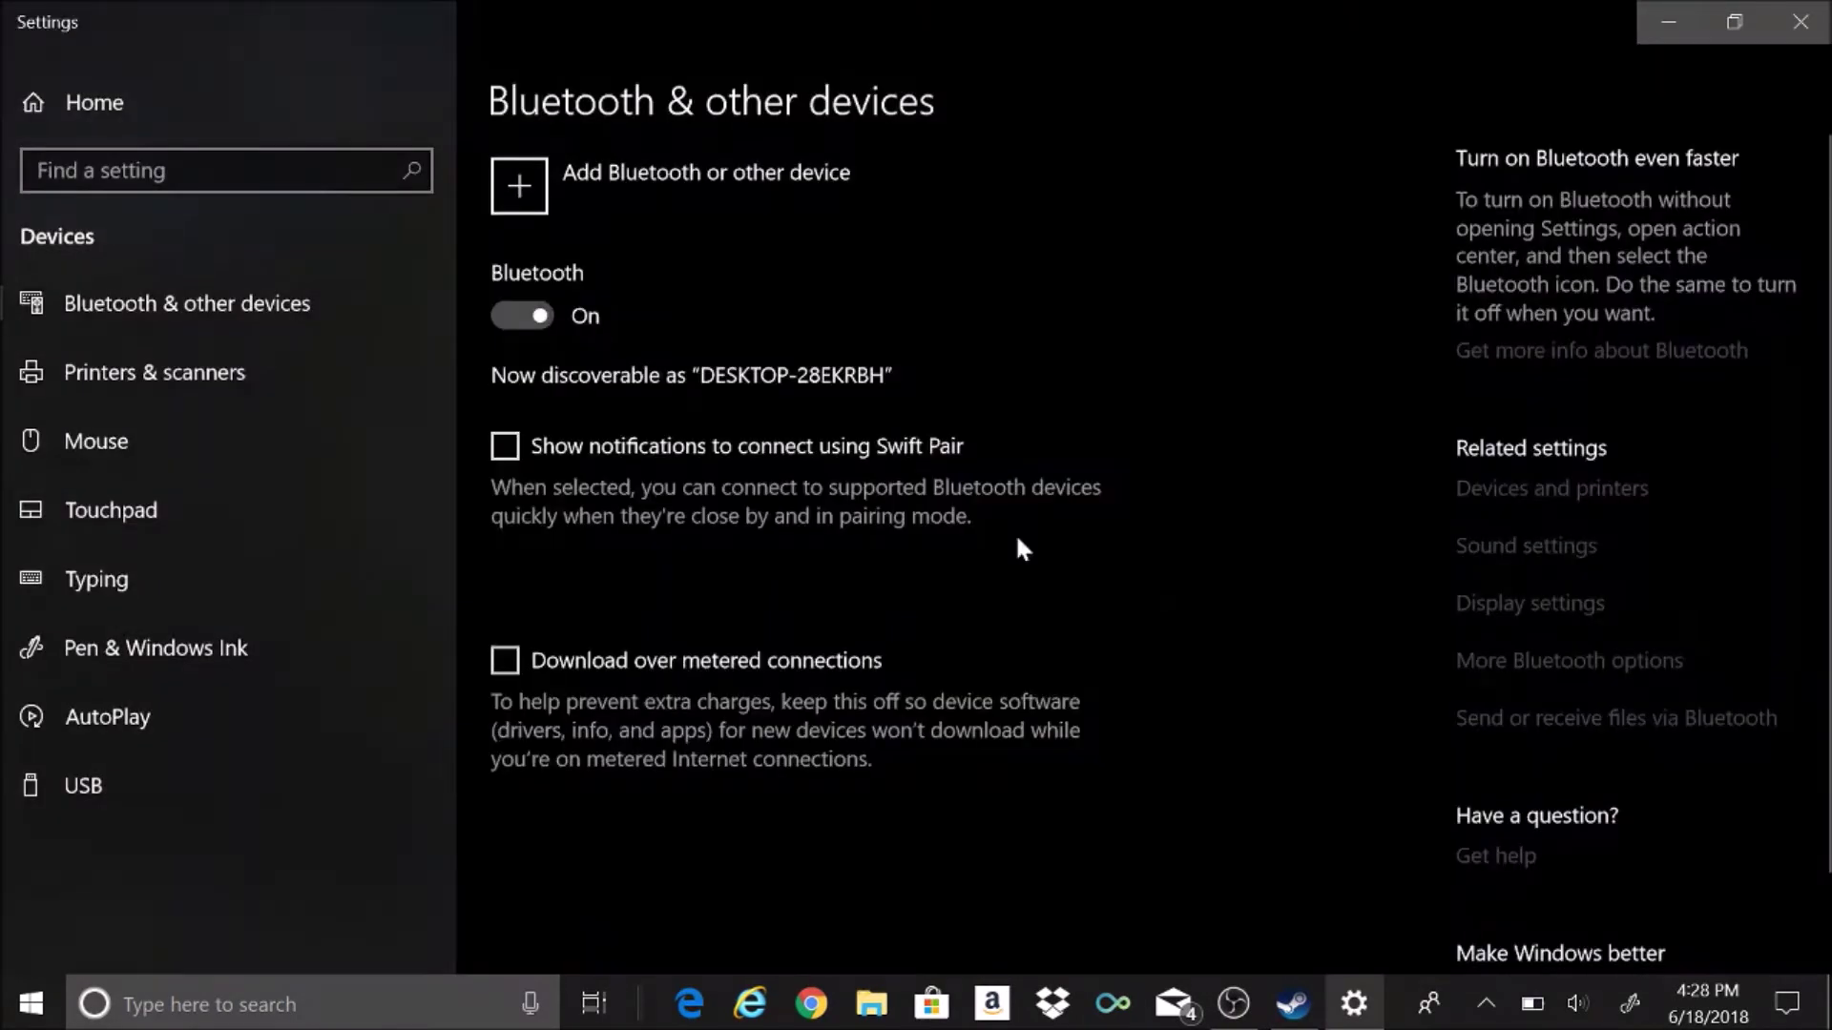
{"action": "left_click", "coordinate": [592, 198]}
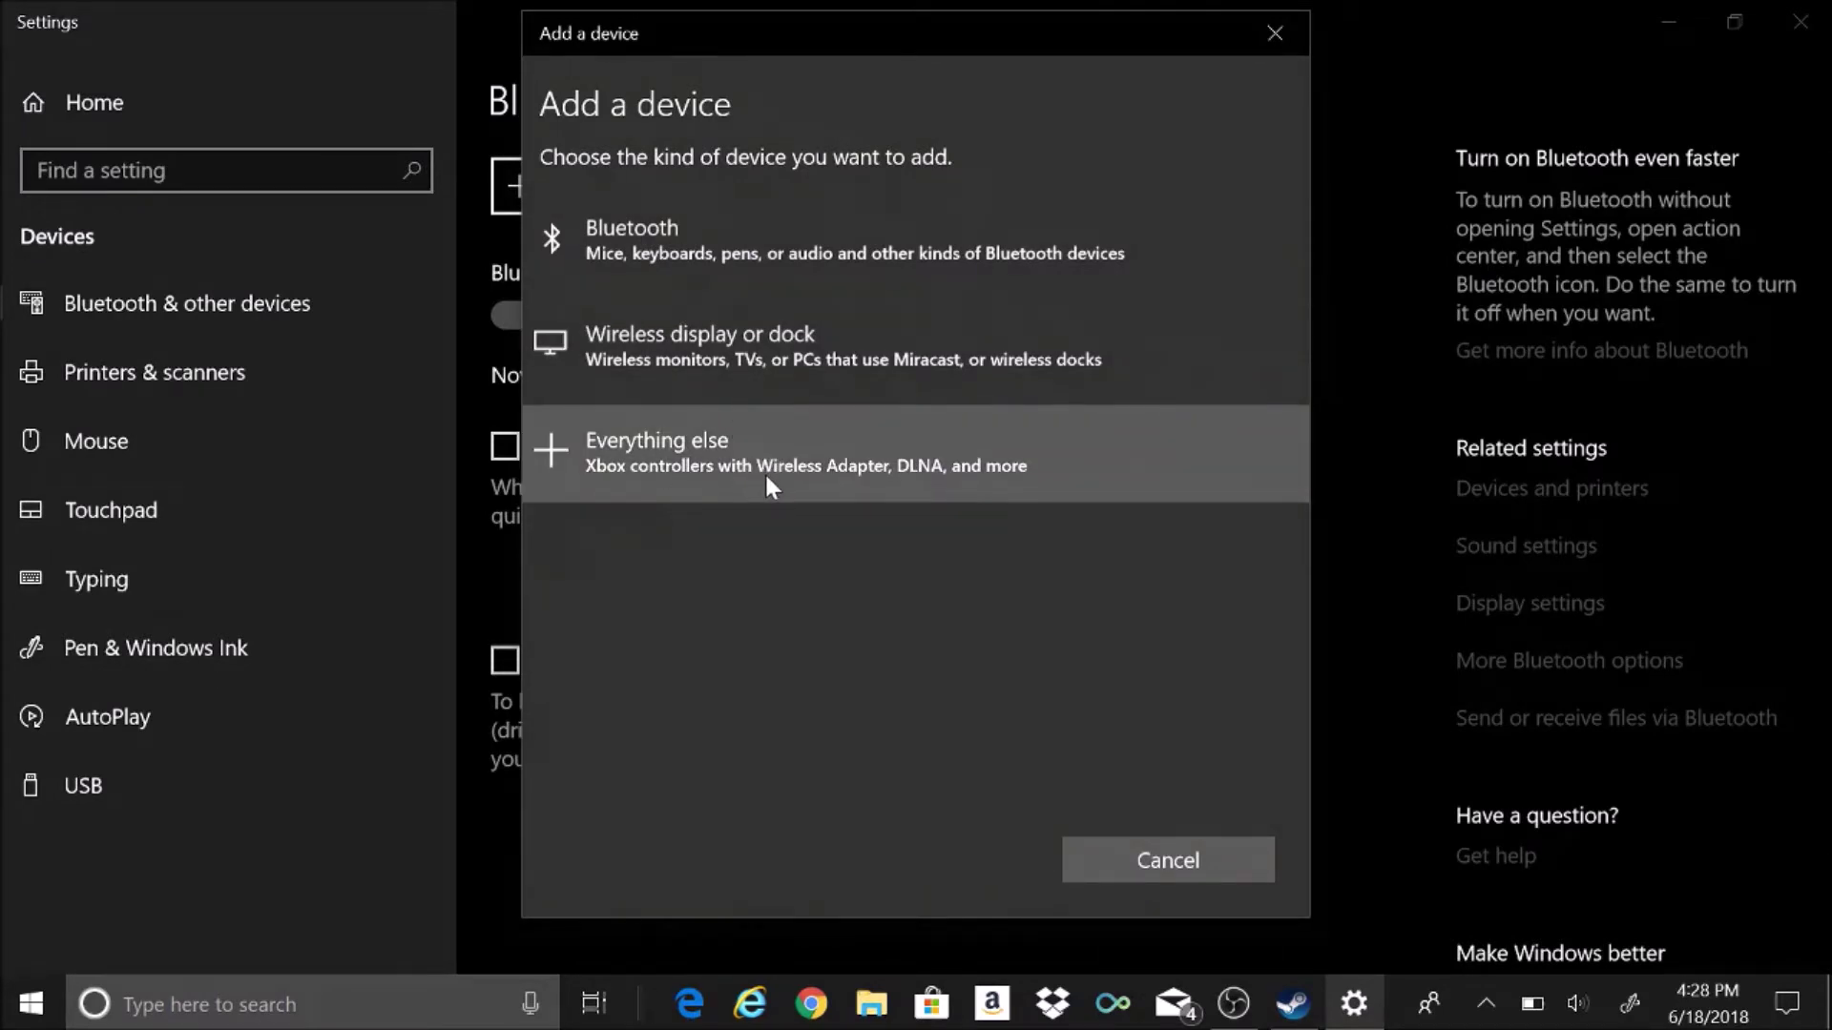
{"action": "left_click", "coordinate": [735, 254]}
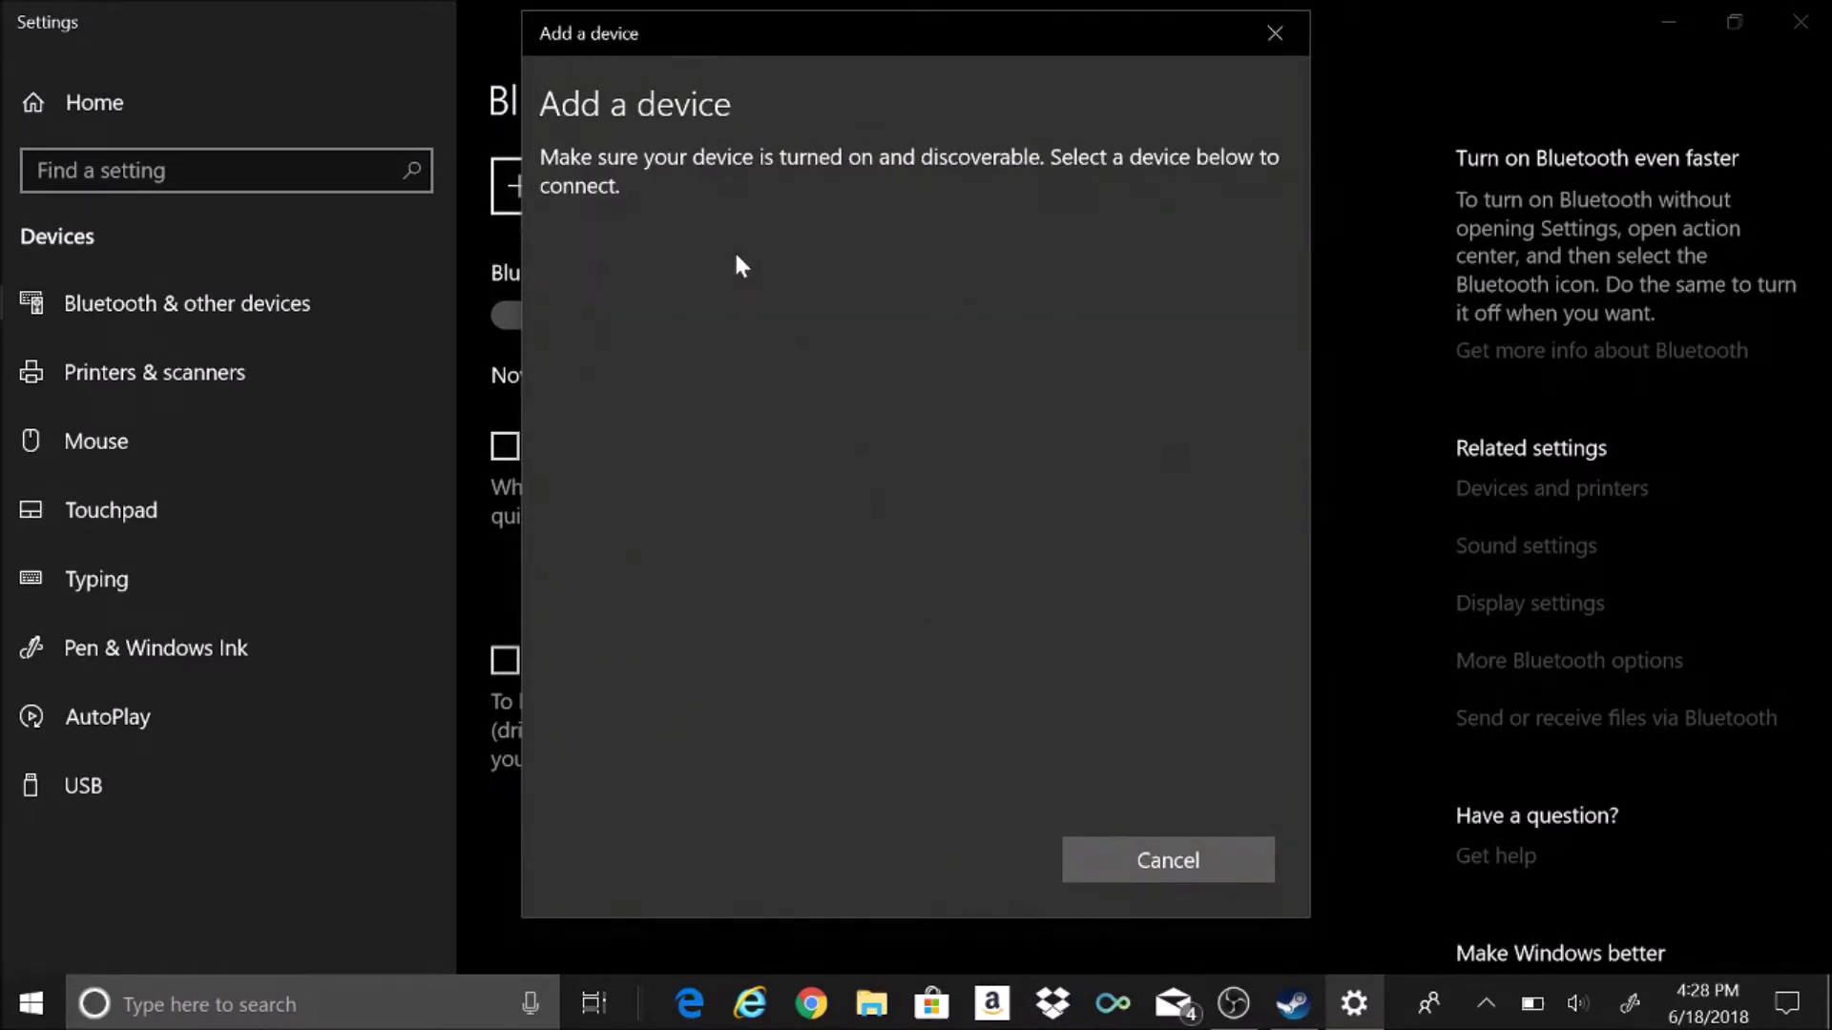
{"action": "left_click", "coordinate": [780, 329]}
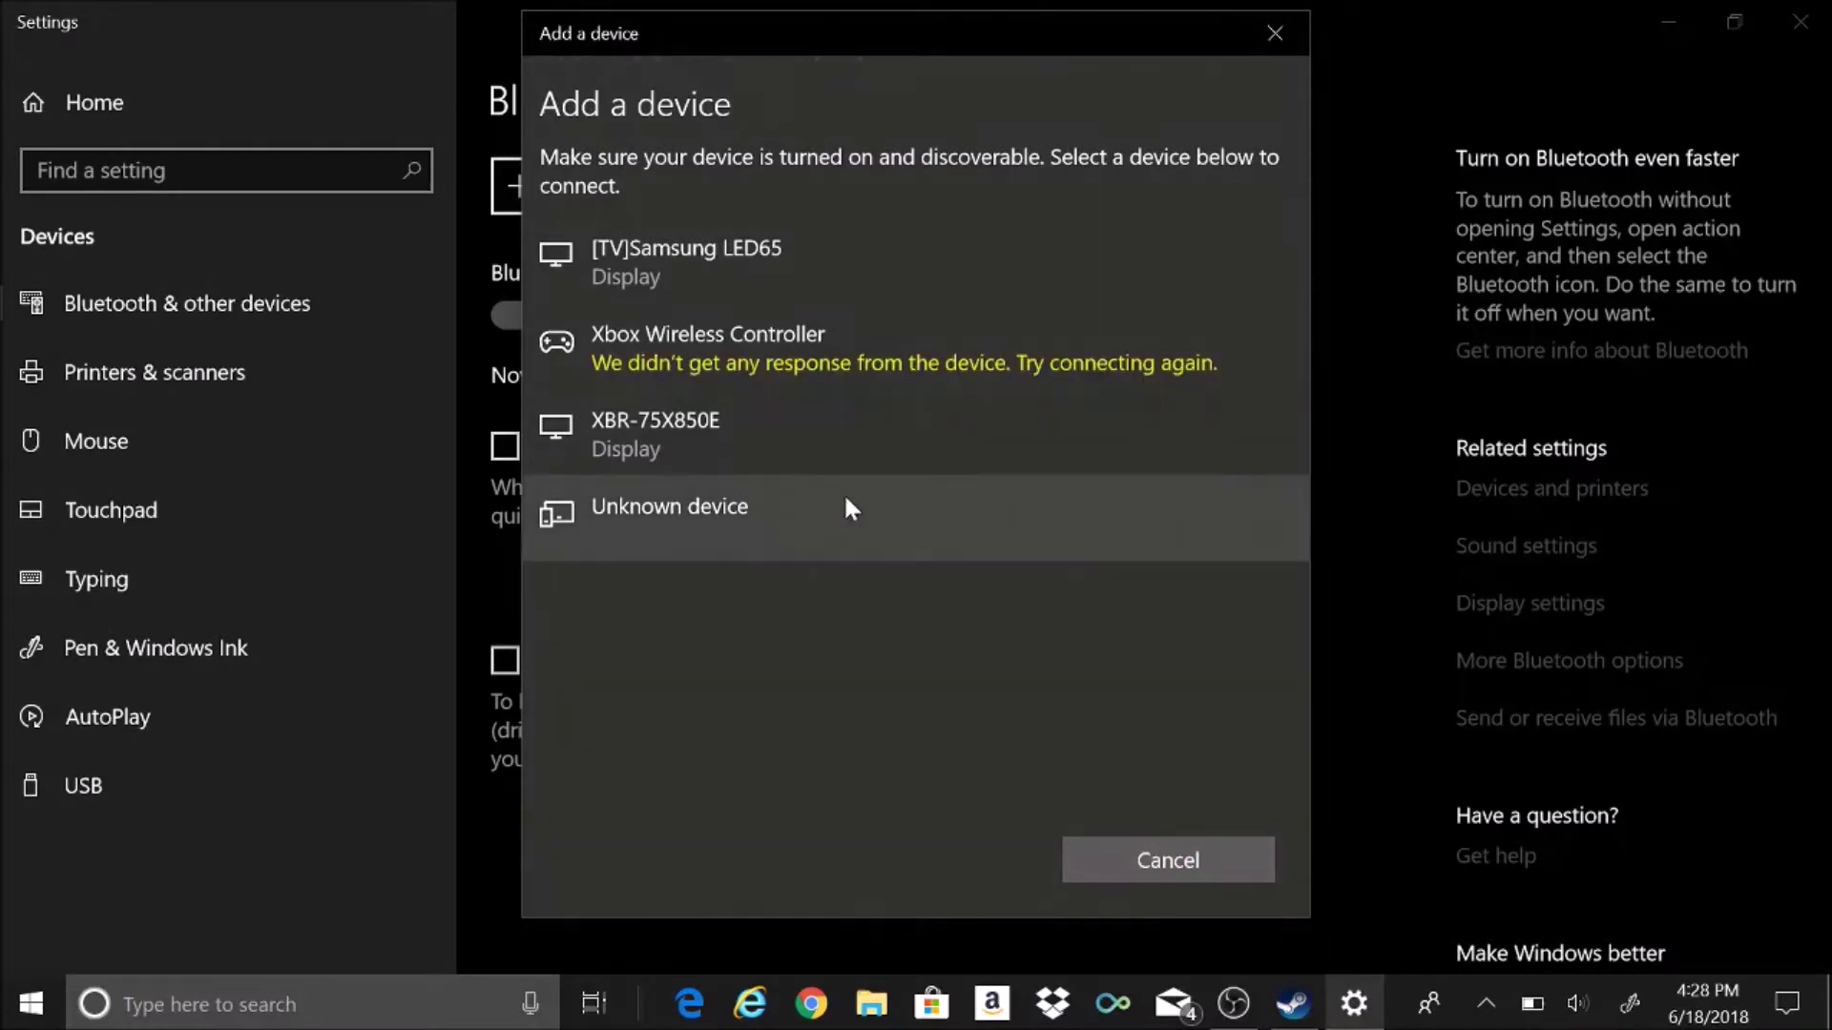
{"action": "left_click", "coordinate": [799, 379]}
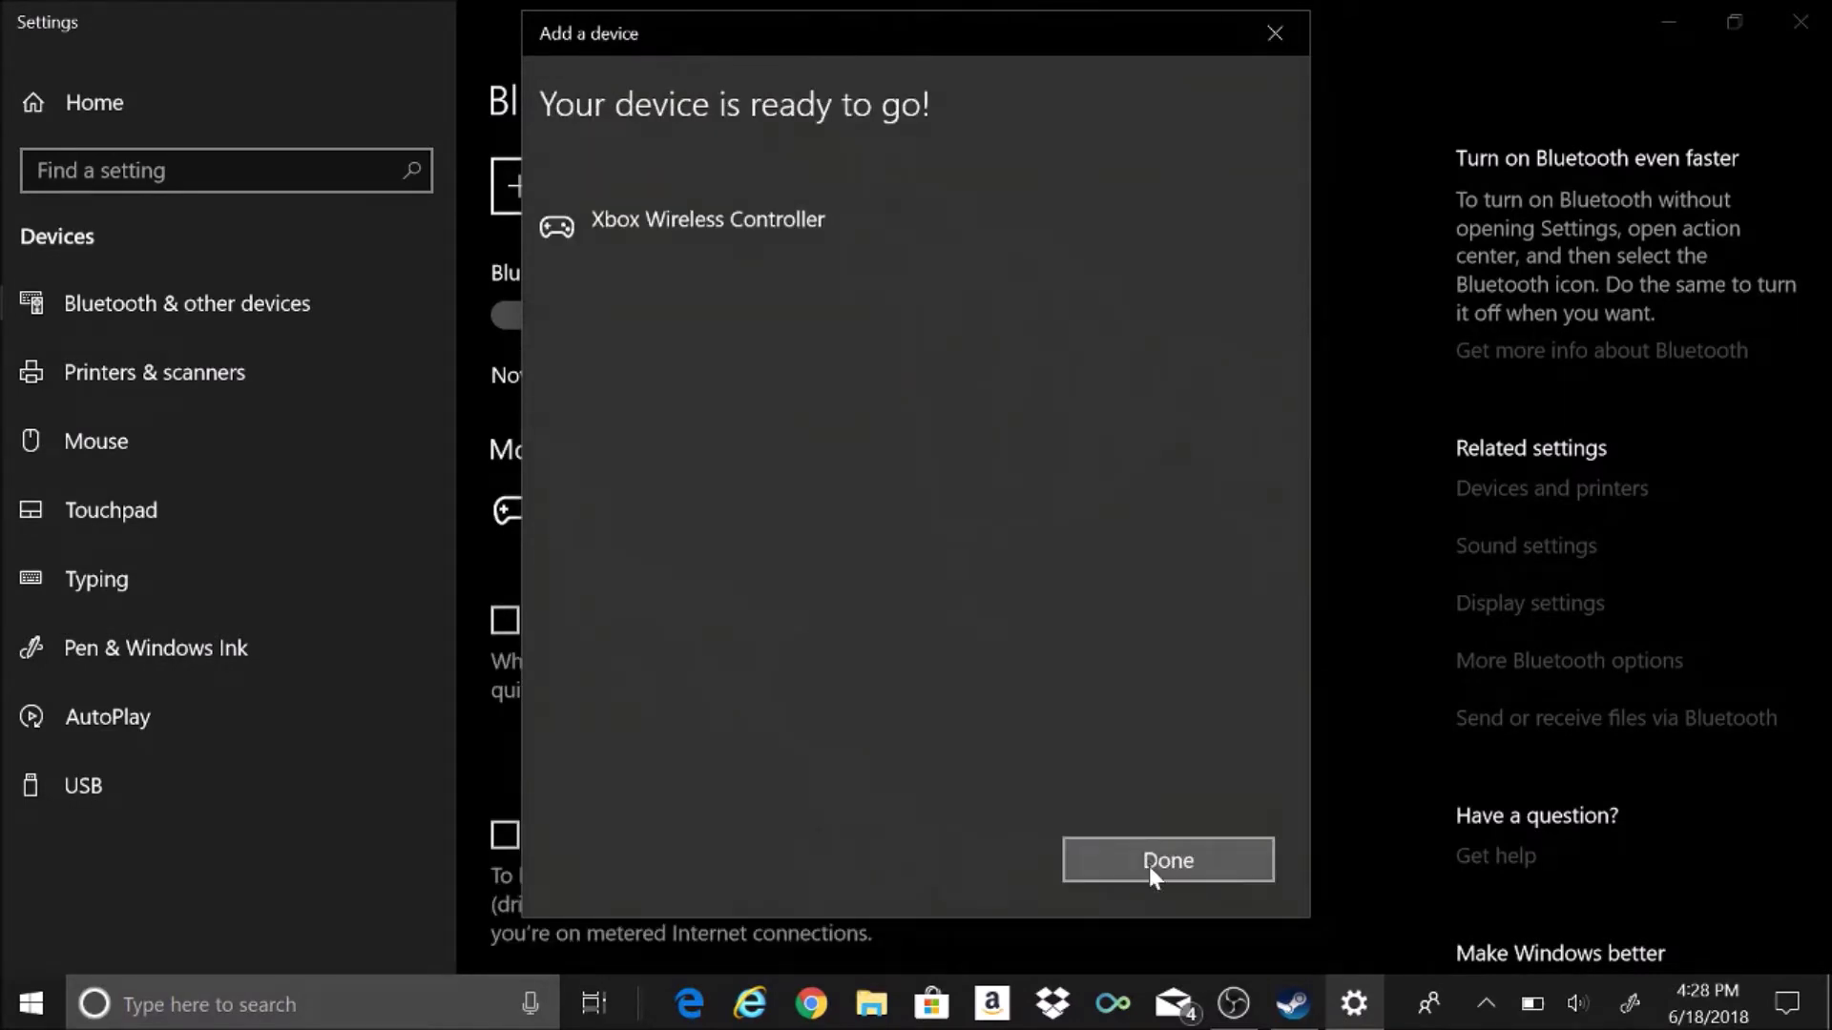
{"action": "left_click", "coordinate": [1151, 868]}
Switch to Steam and add Minecraft to the games library as a non-Steam game
{"action": "left_click", "coordinate": [1295, 1027]}
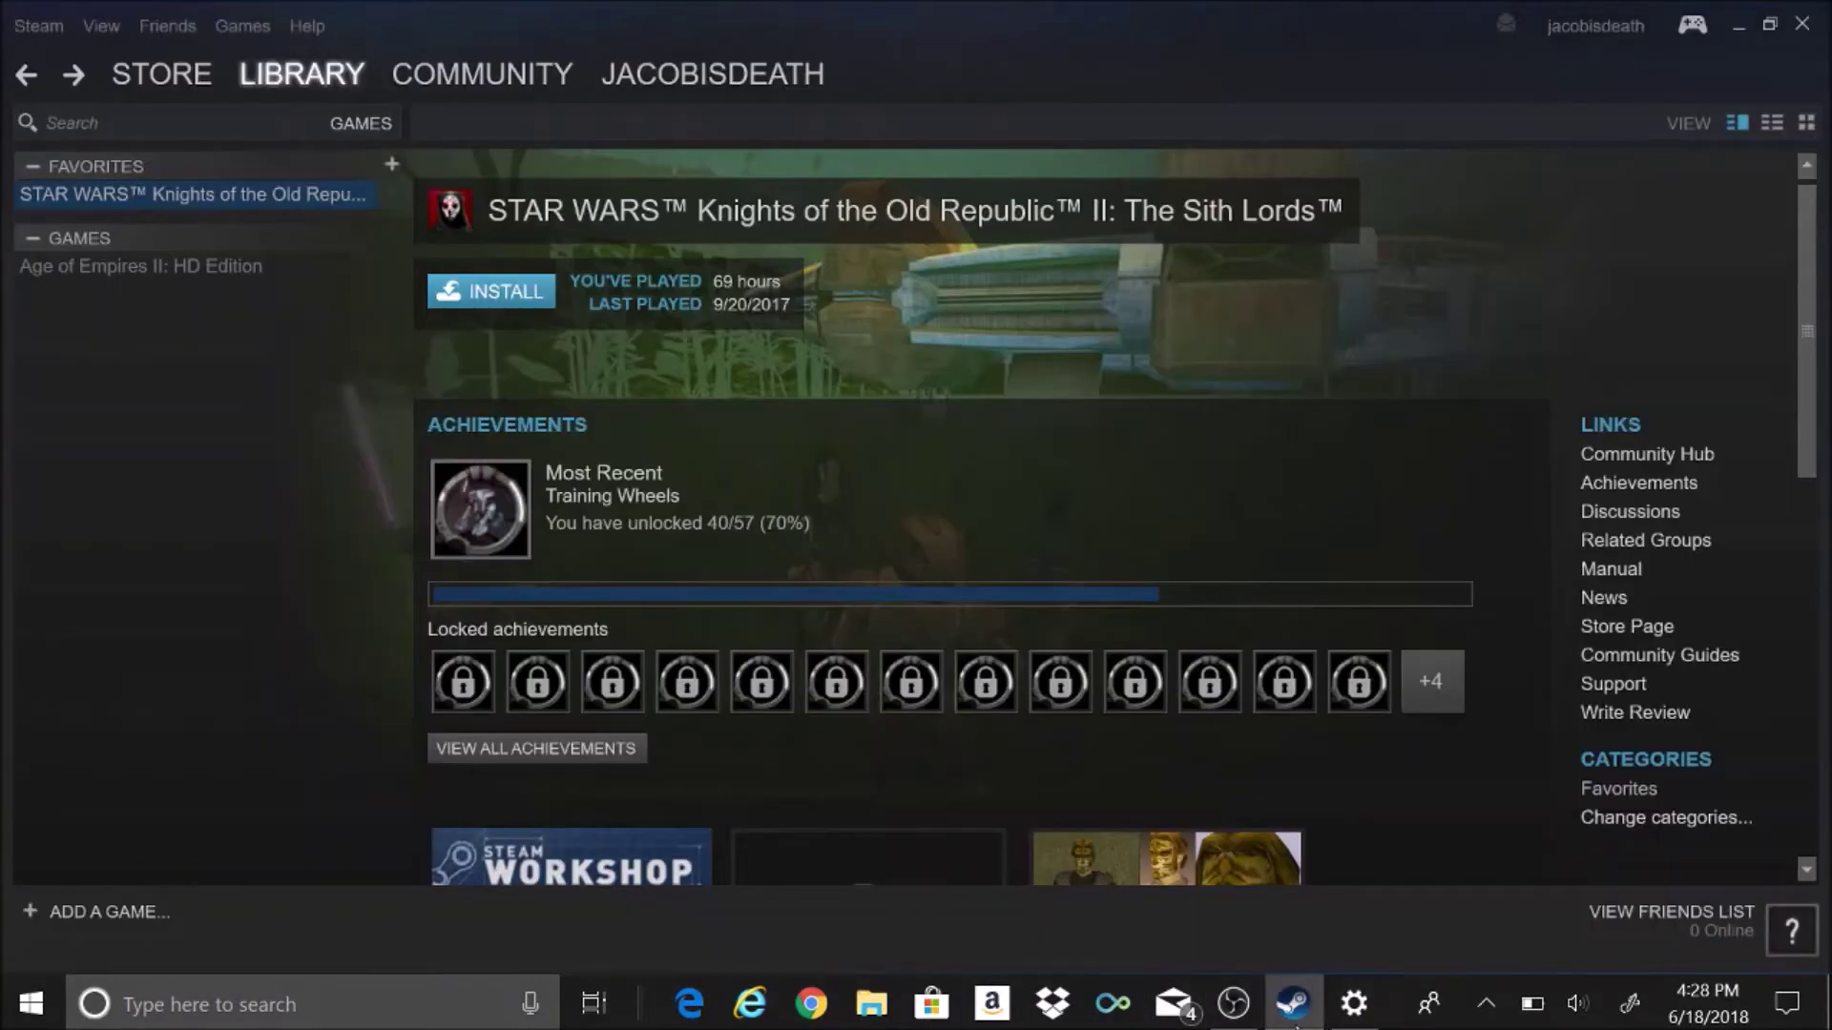
{"action": "left_click", "coordinate": [95, 915]}
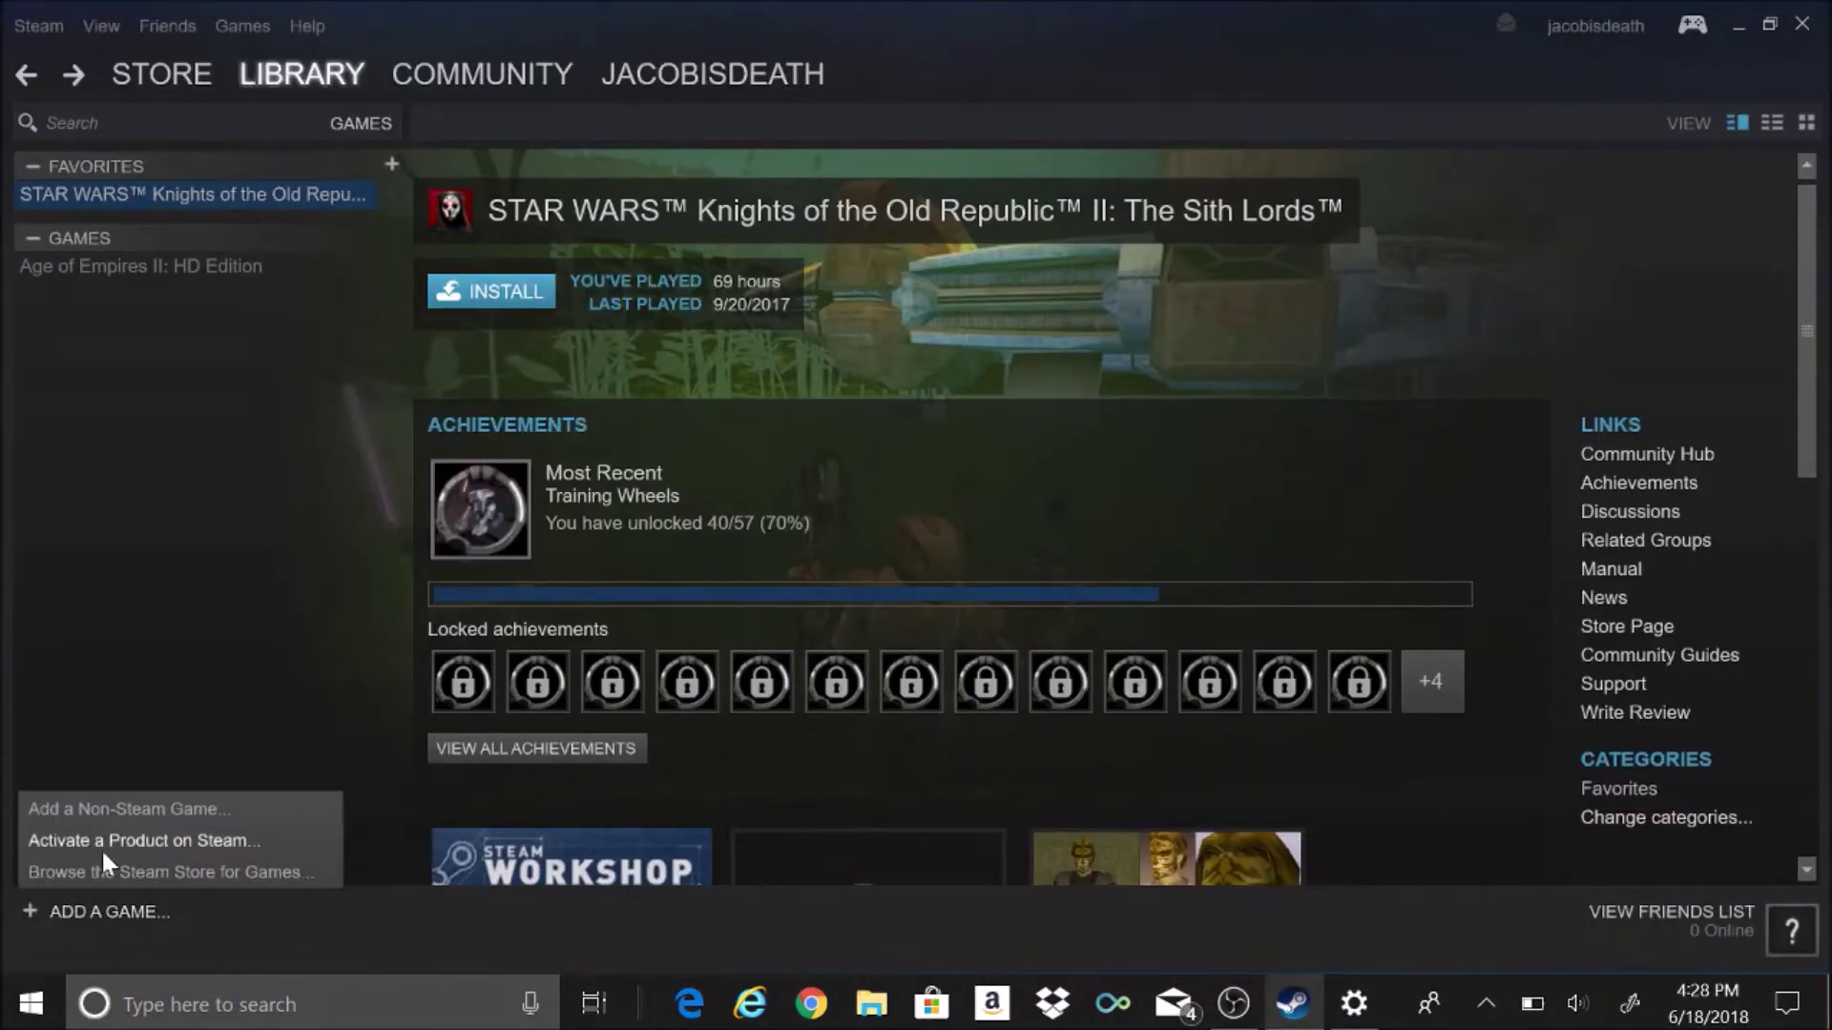
{"action": "left_click", "coordinate": [108, 812]}
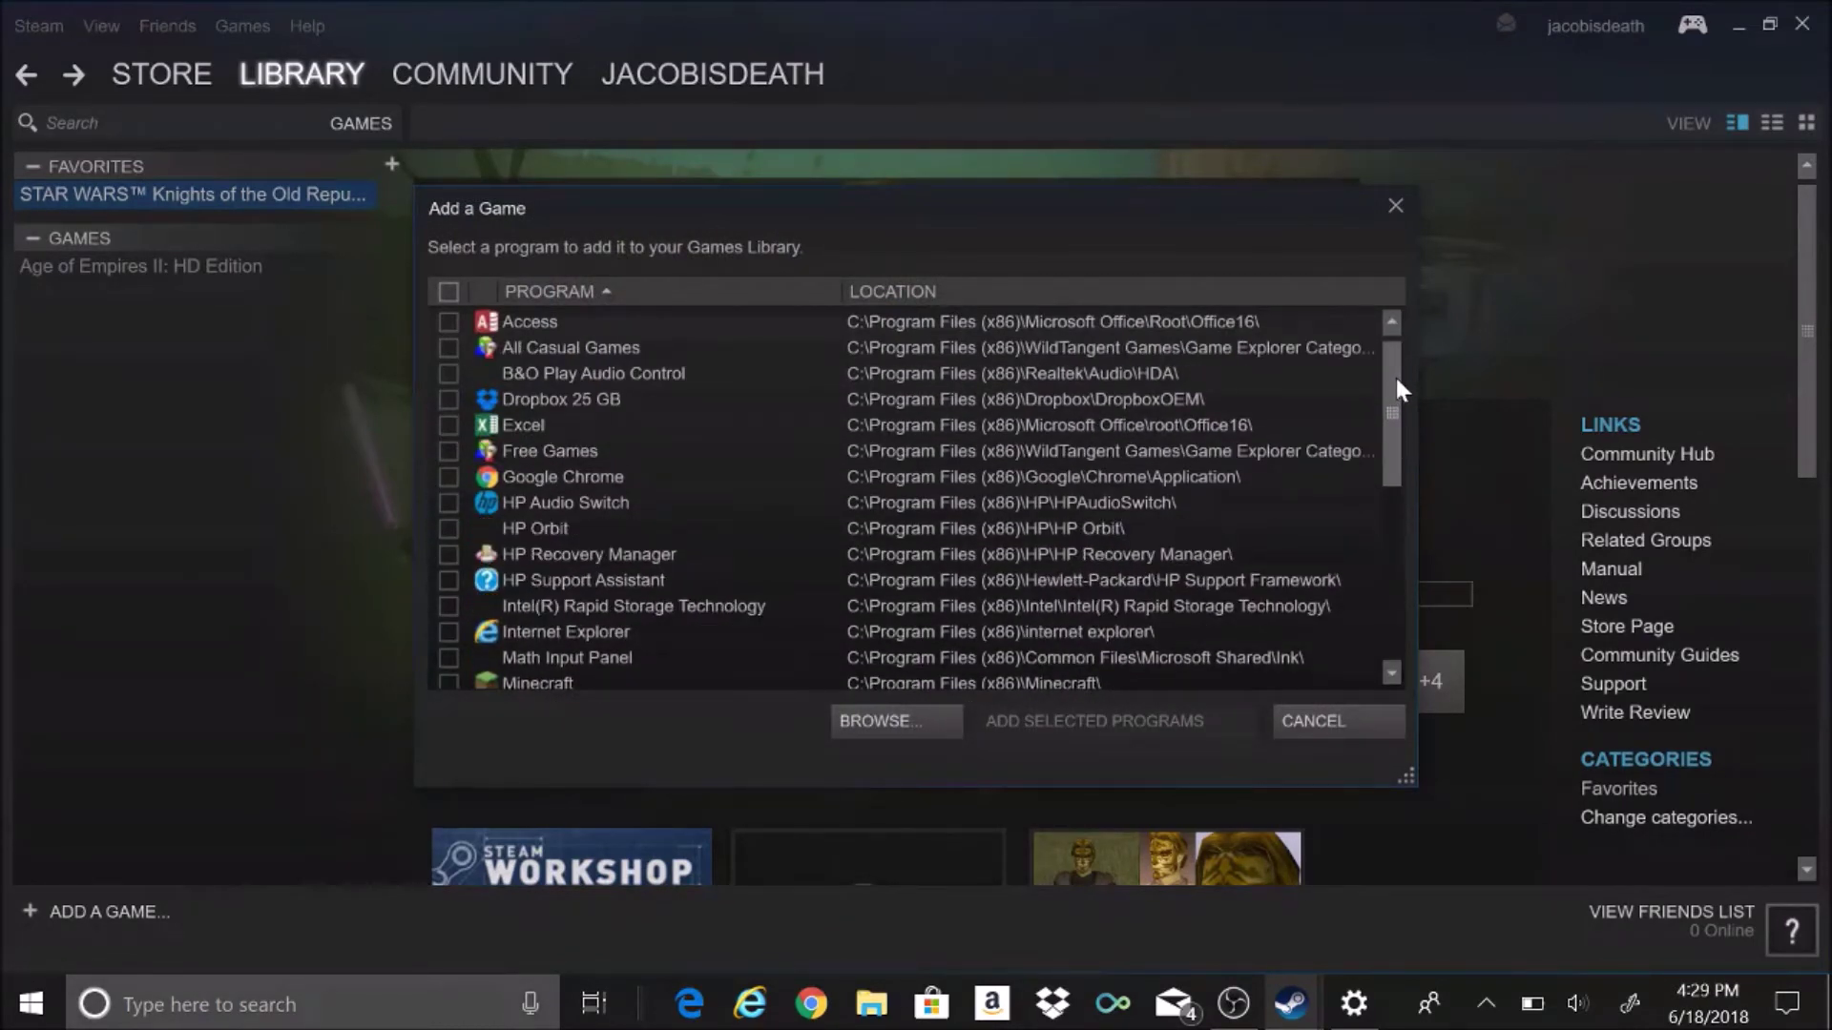
{"action": "left_click_drag", "start_coordinate": [1396, 378], "coordinate": [1349, 466]}
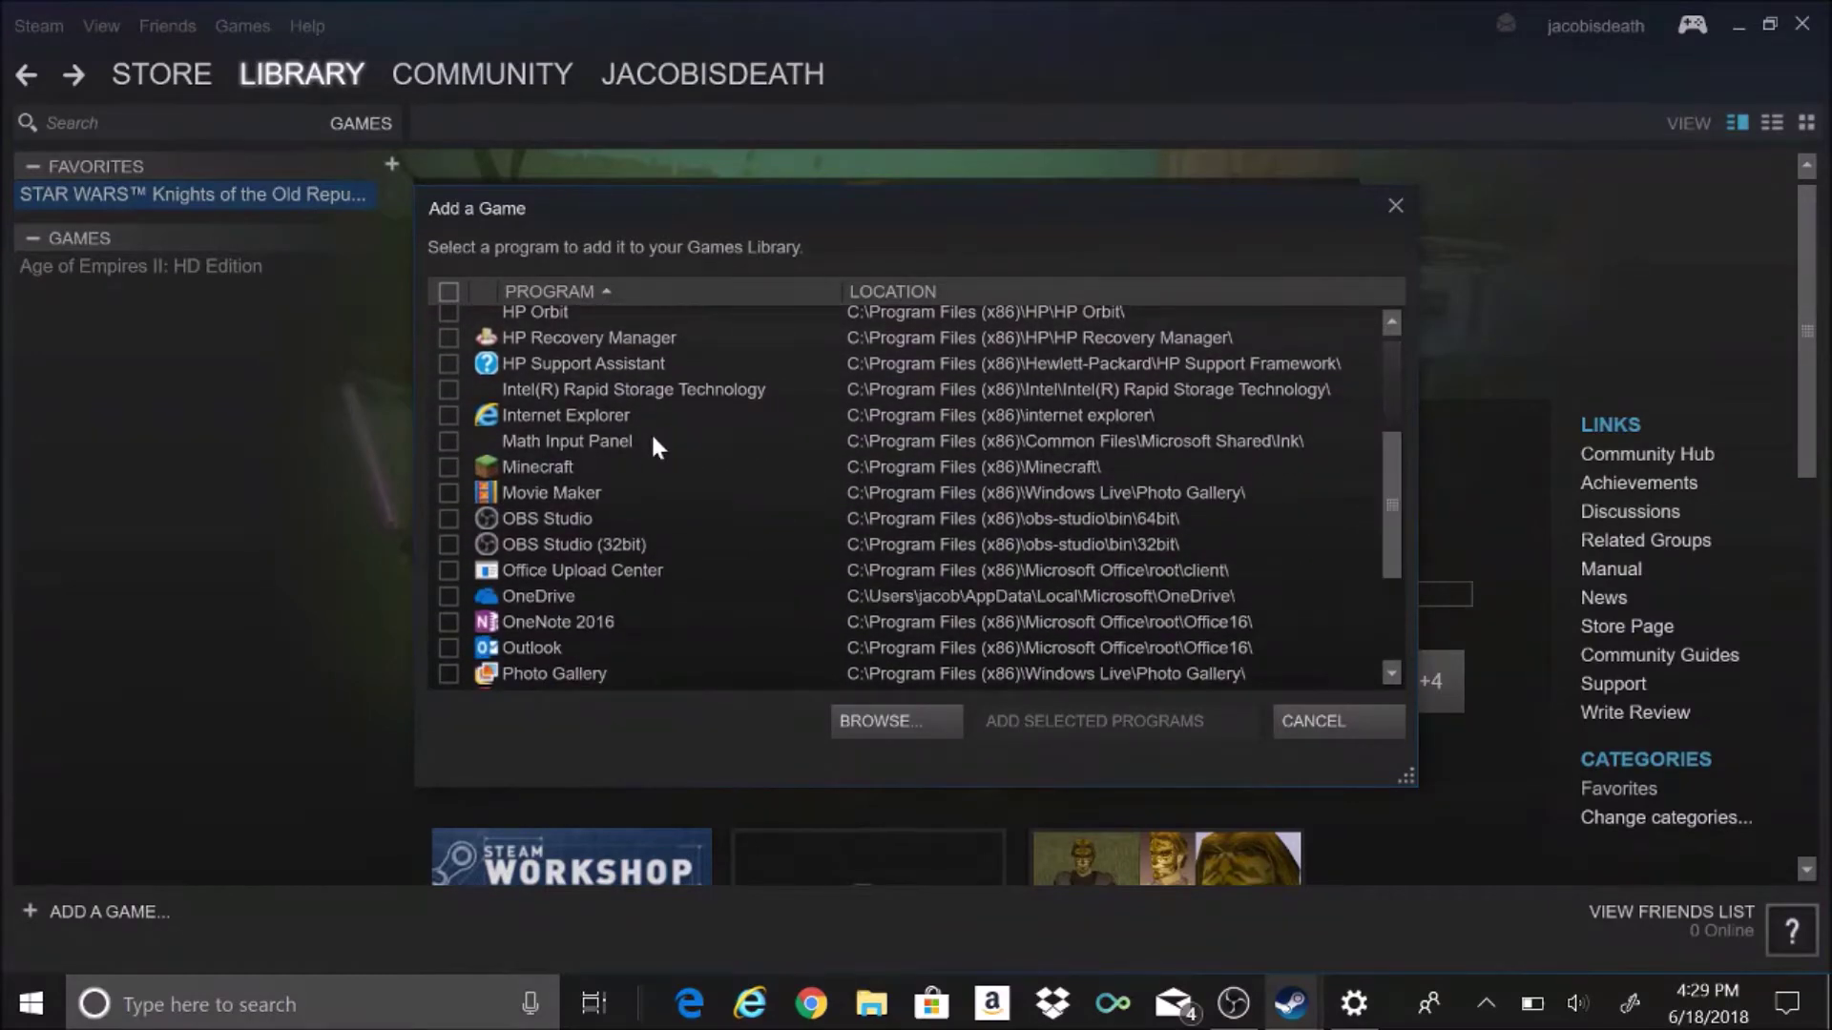
{"action": "left_click", "coordinate": [507, 476]}
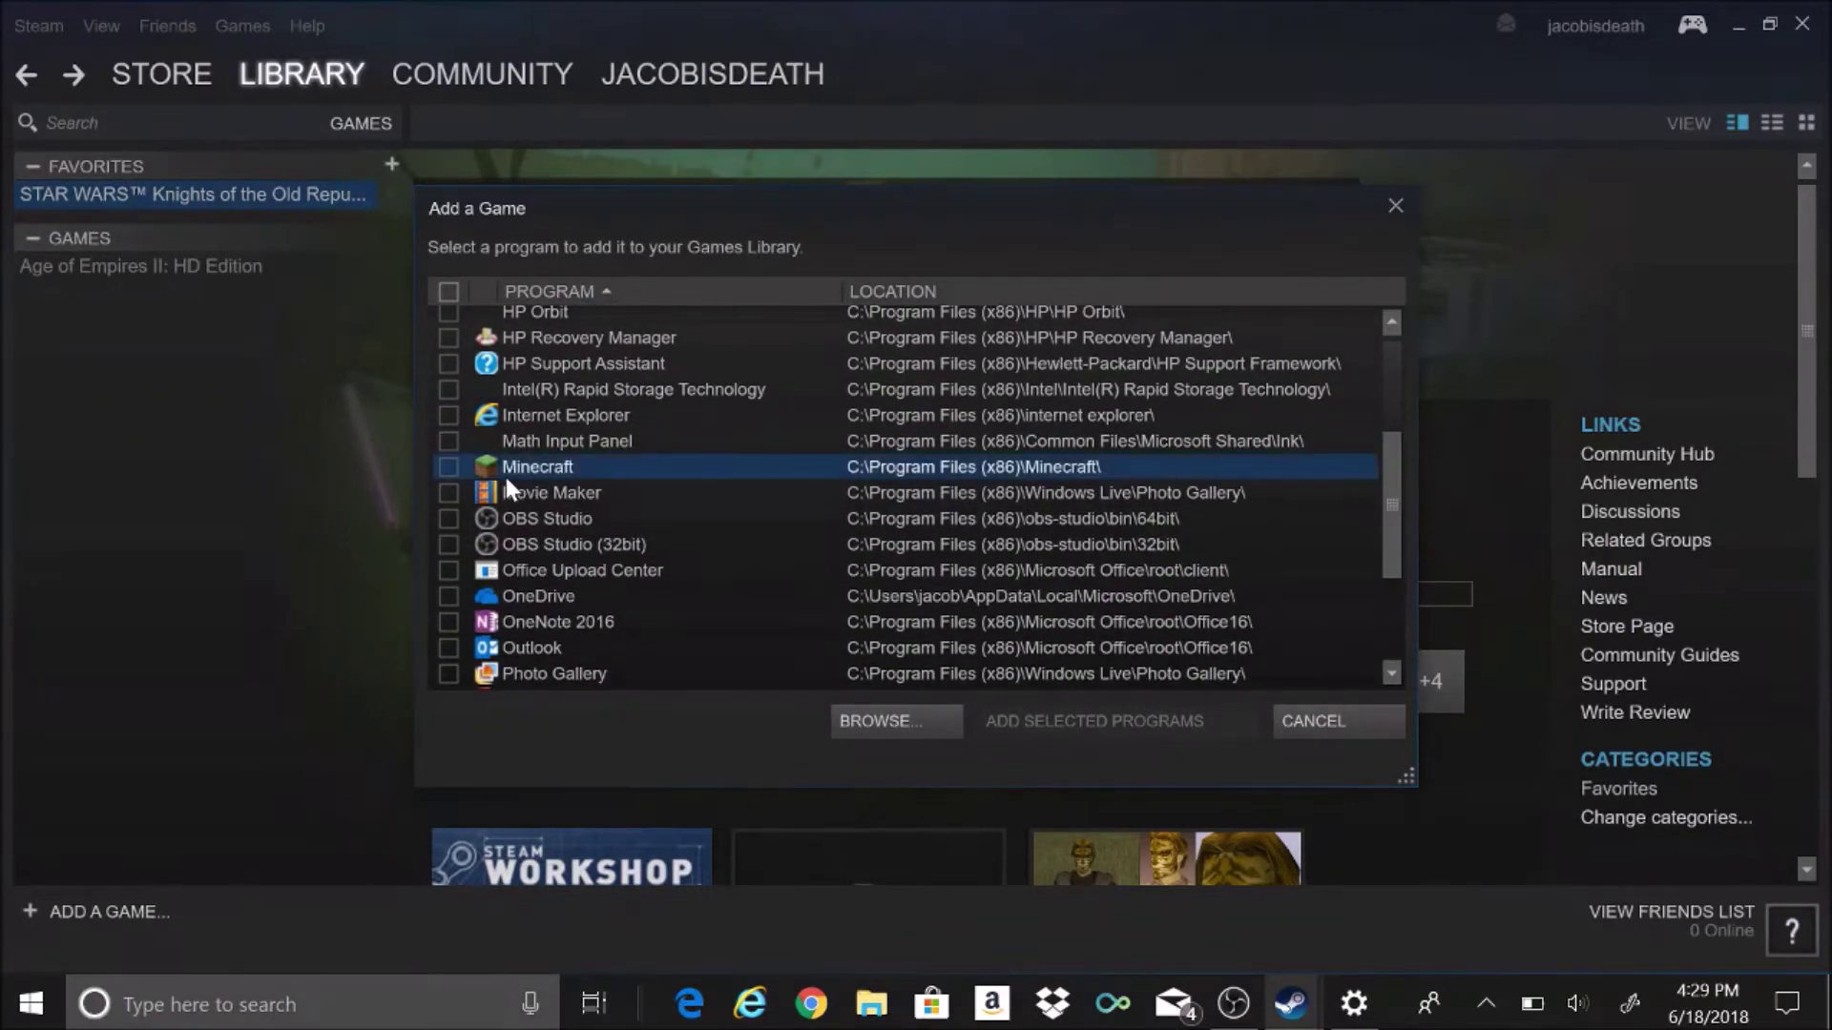
{"action": "left_click", "coordinate": [448, 466]}
{"action": "left_click", "coordinate": [1178, 724]}
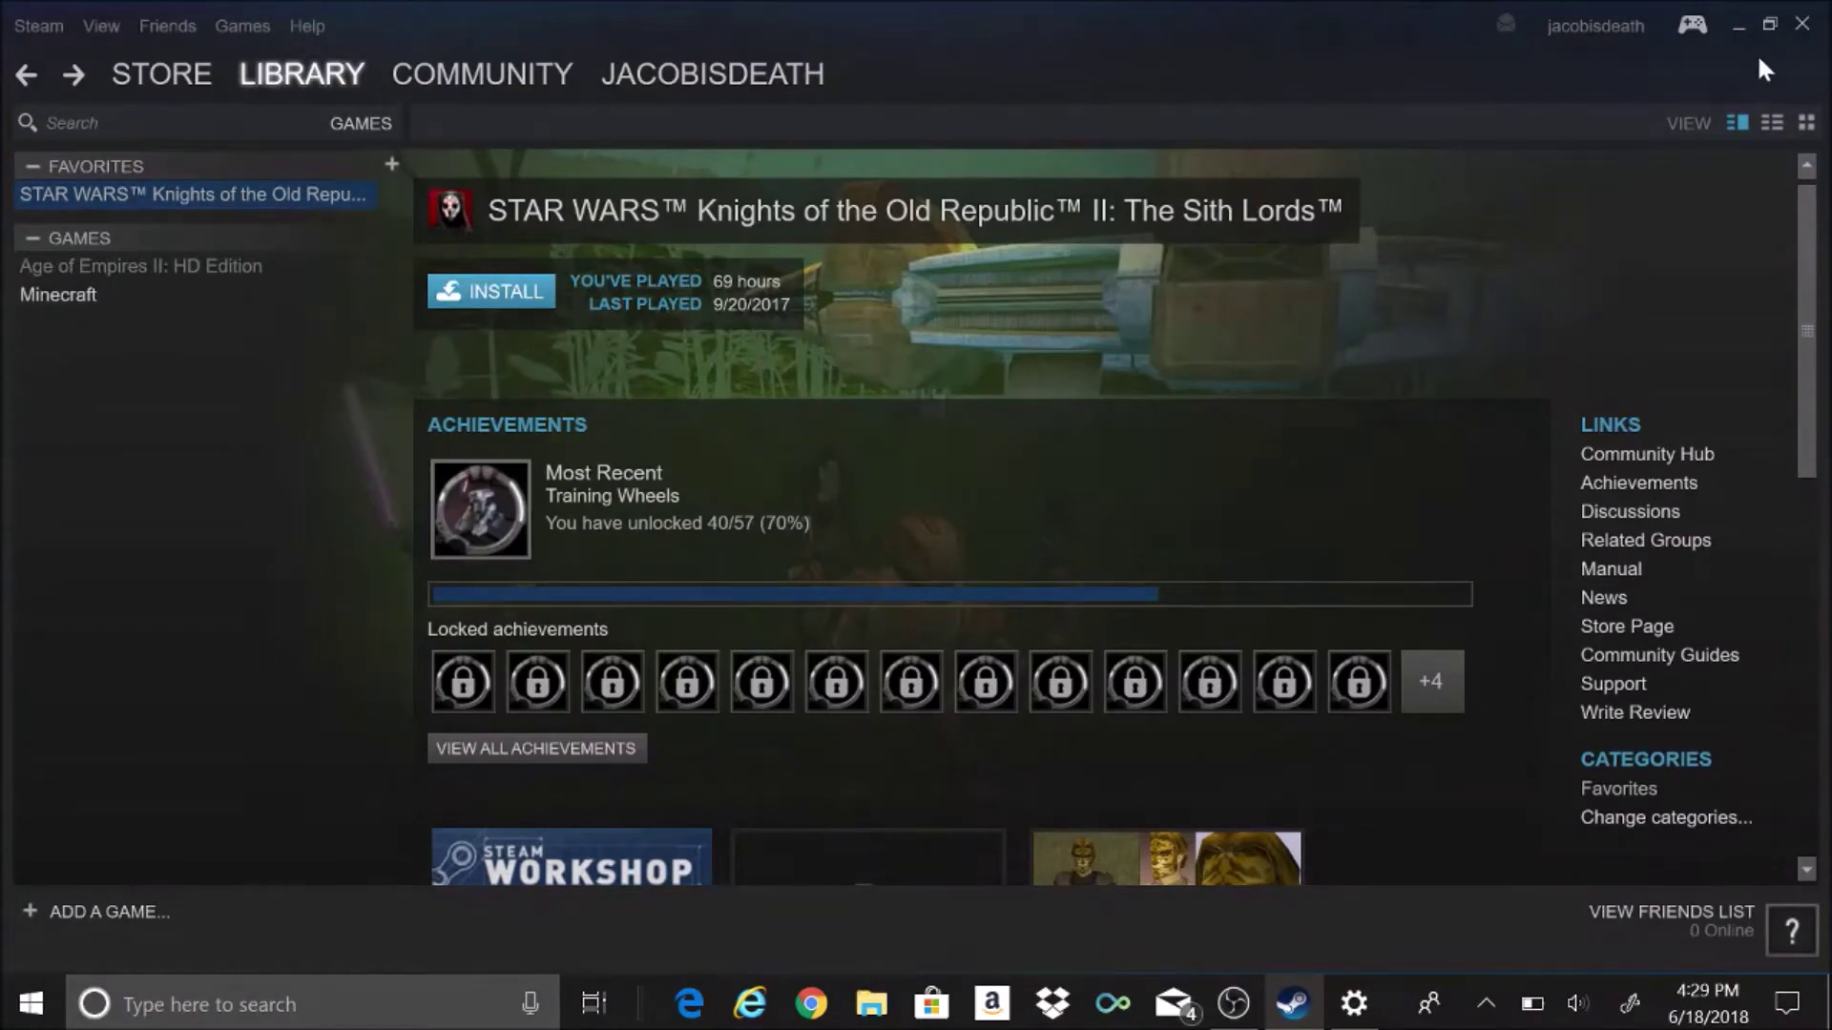
Switch to Steam's Big Picture mode and open Minecraft from the installed games in the library
{"action": "key", "text": "alt+Tab"}
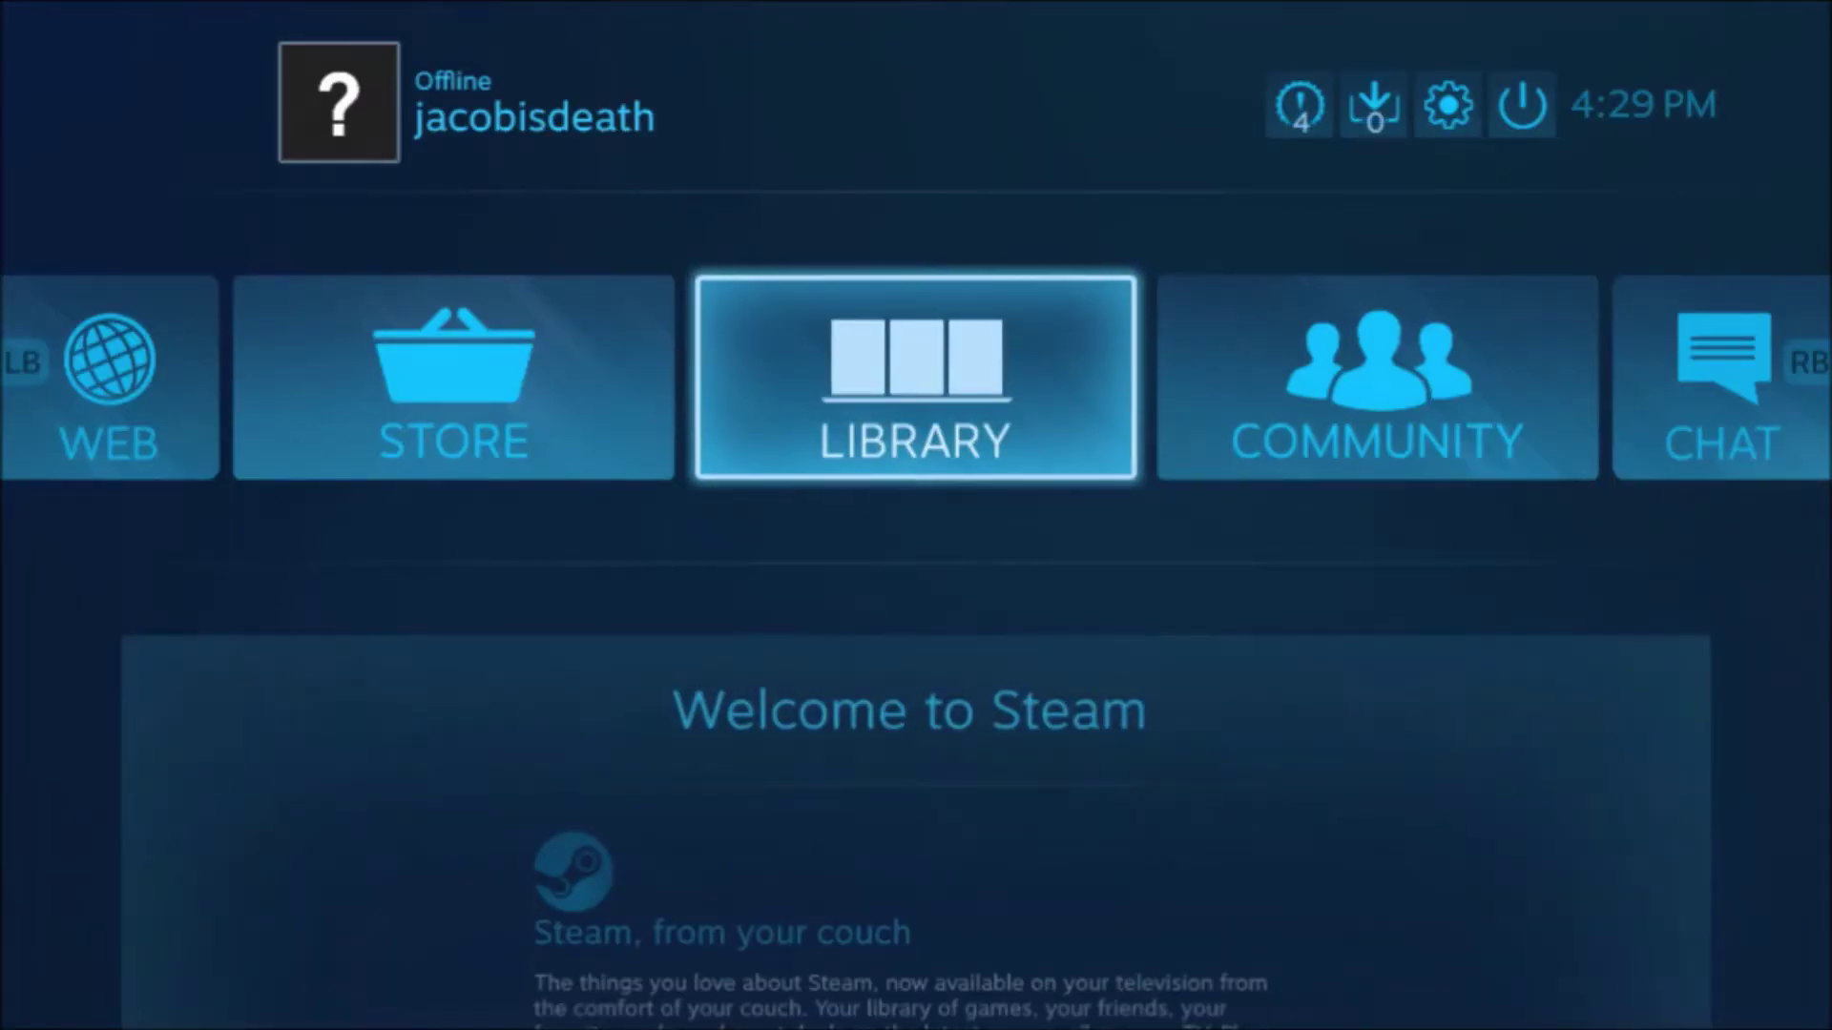
{"action": "key", "text": "Return"}
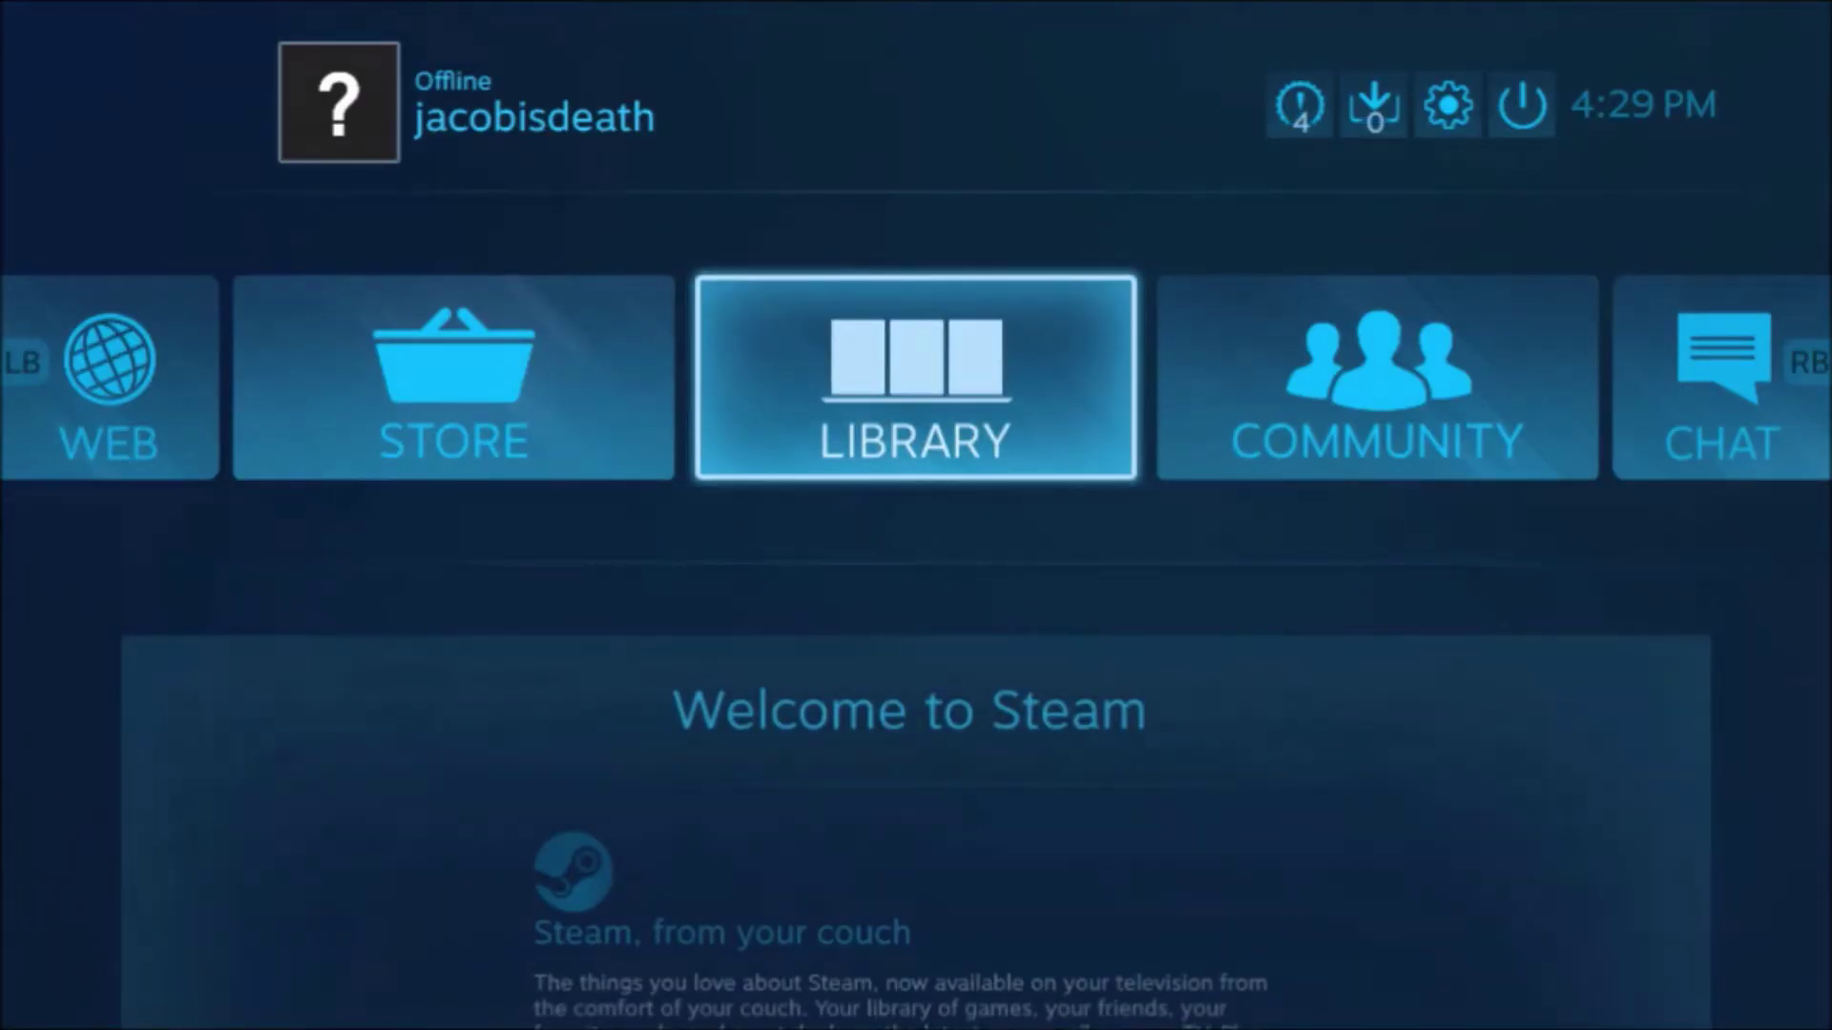
{"action": "key", "text": "Down"}
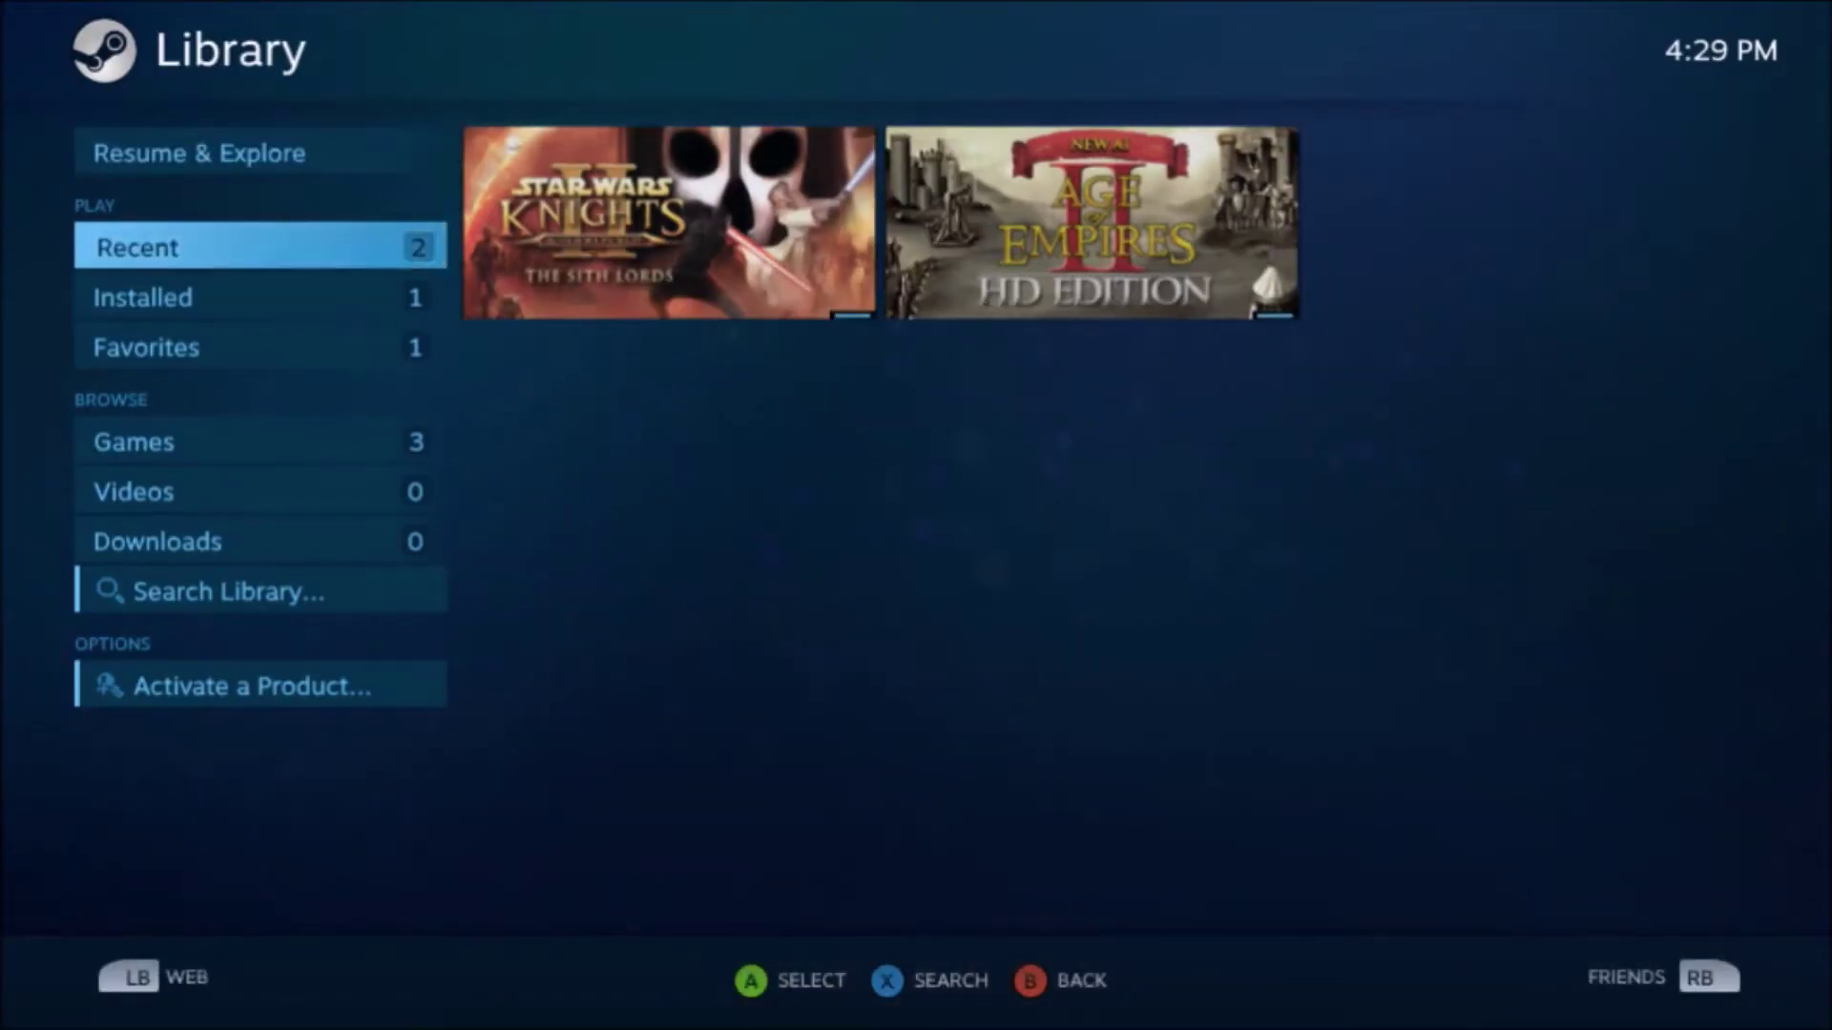
{"action": "key", "text": "Down"}
{"action": "key", "text": "Right"}
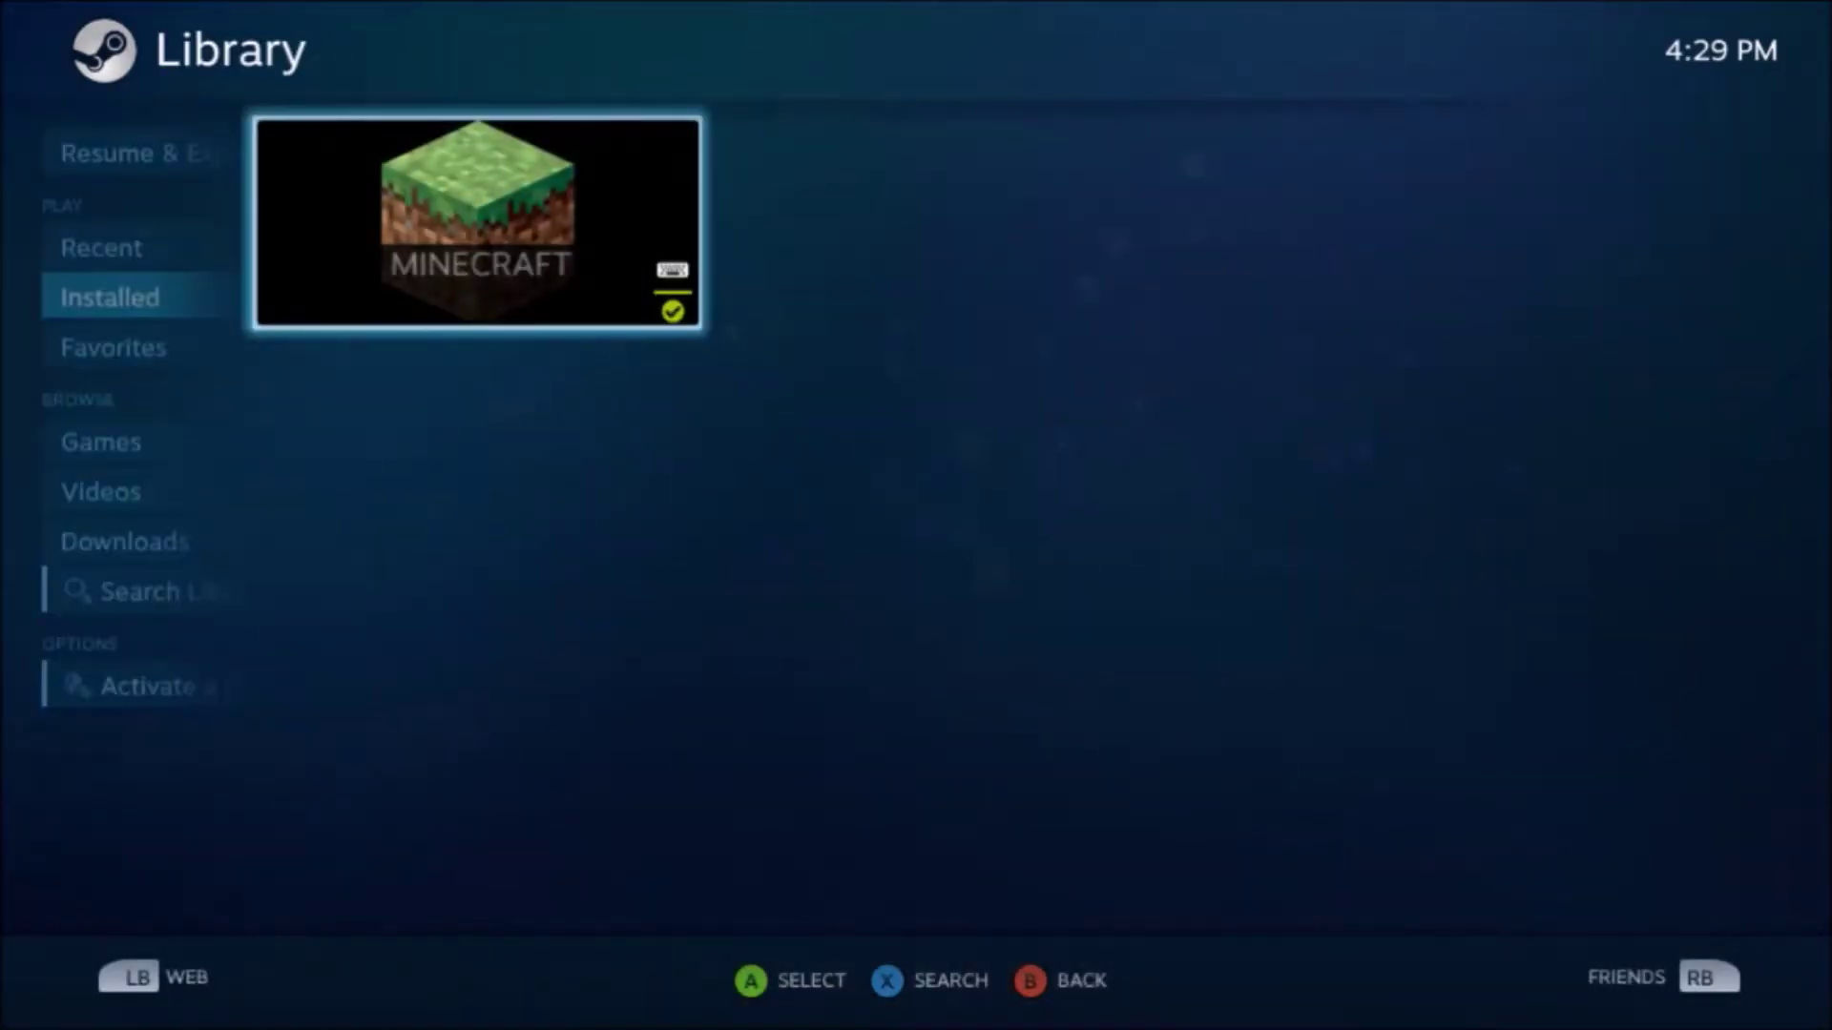
{"action": "key", "text": "Return"}
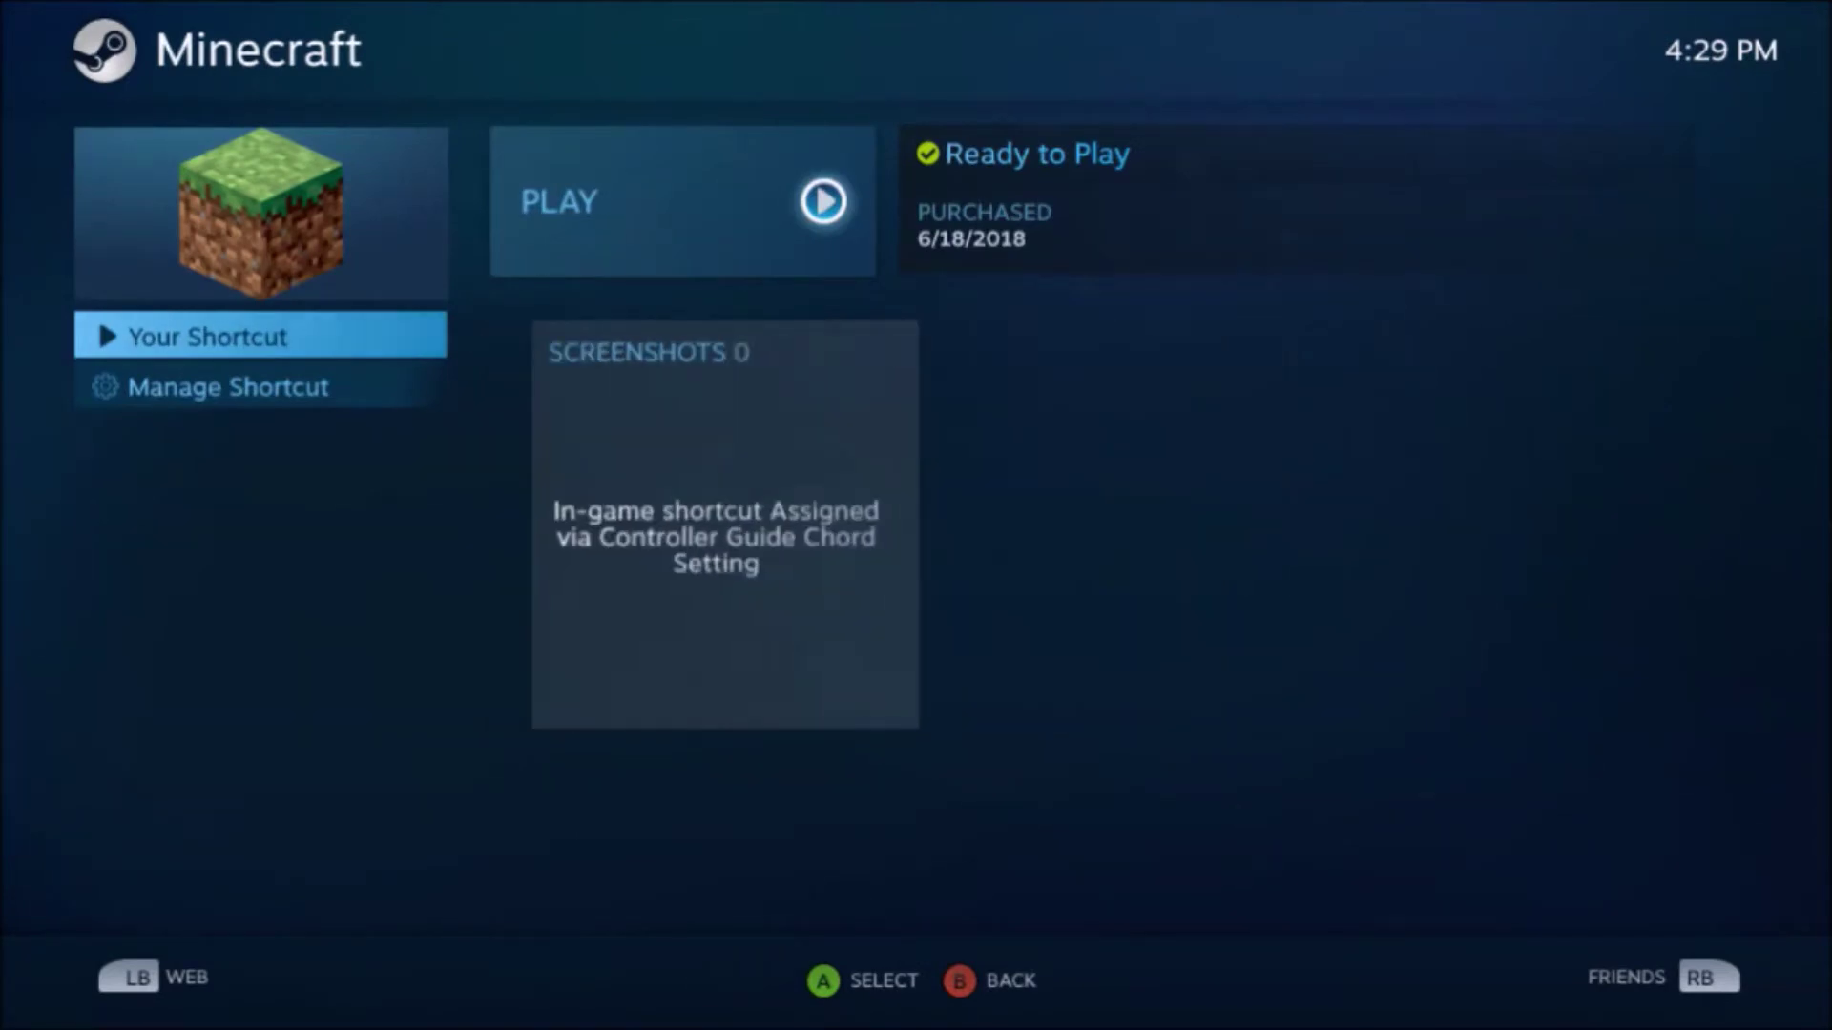
Examine the controller options of the Minecraft shortcut, including desktop configuration, overlay, Steam configuration and rumble emulation
{"action": "key", "text": "Down"}
{"action": "key", "text": "Right"}
{"action": "key", "text": "Down"}
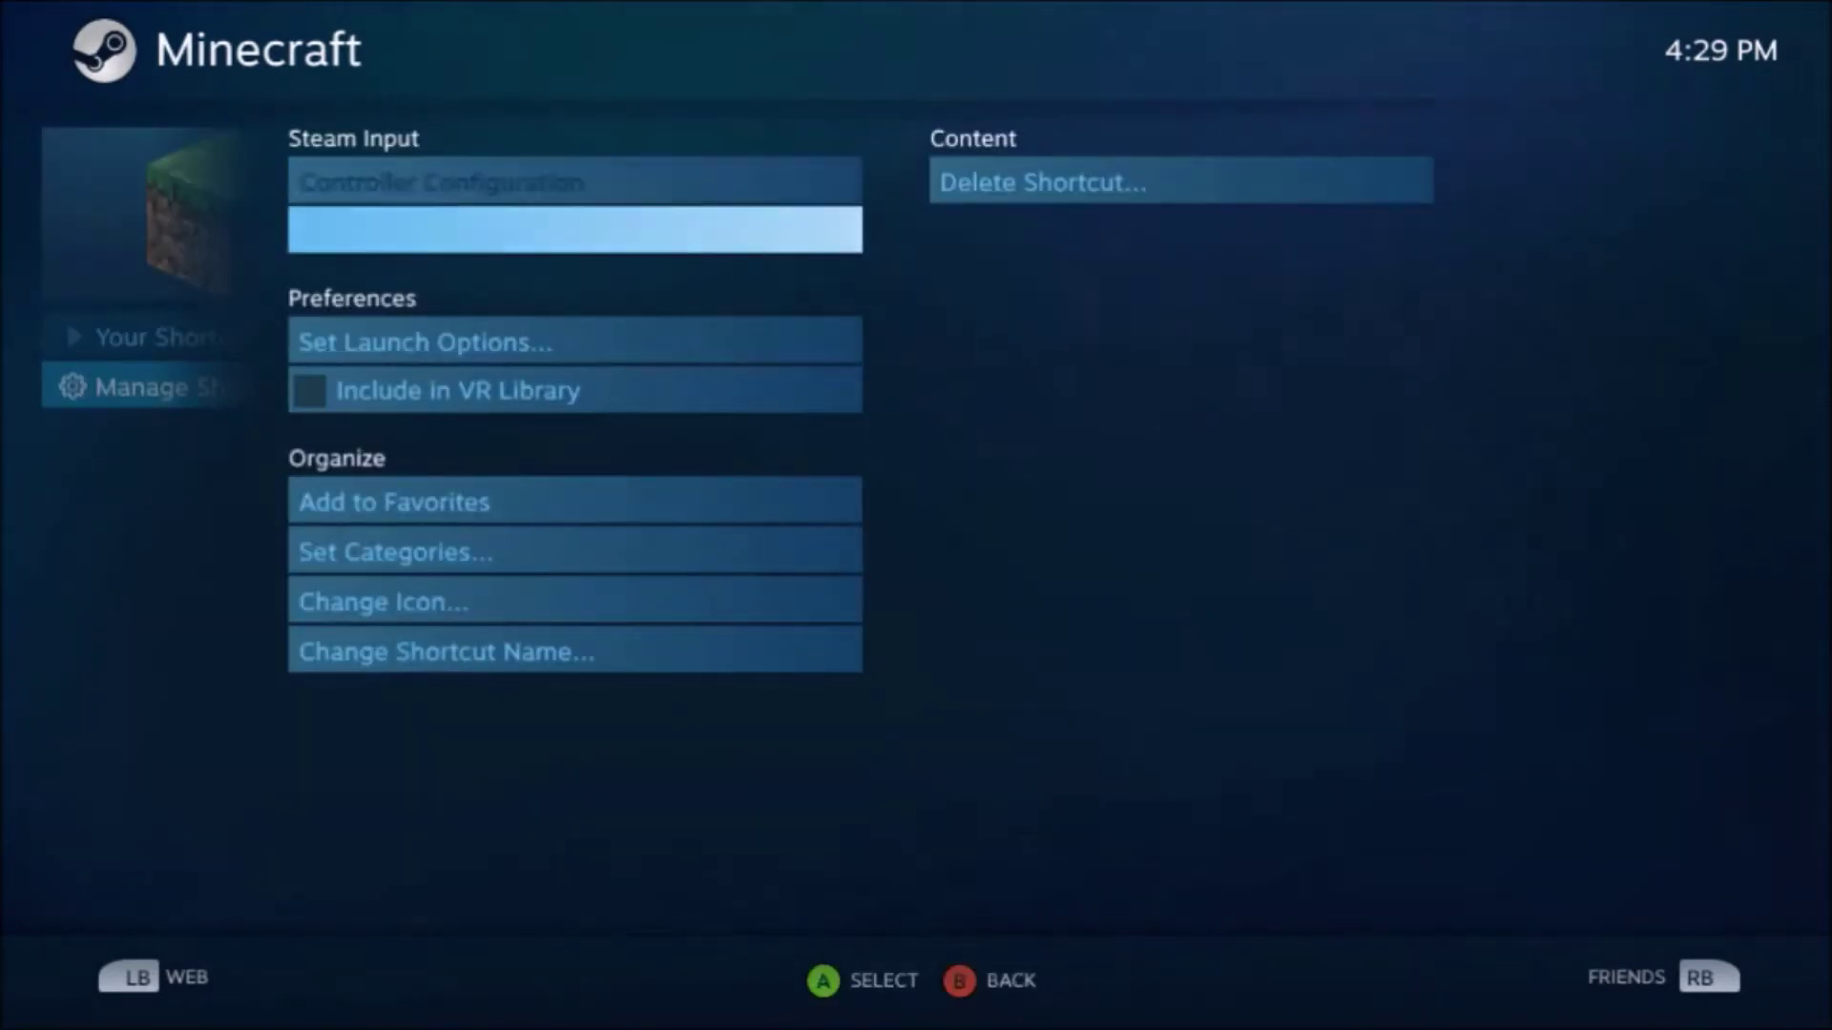
{"action": "key", "text": "Up"}
{"action": "key", "text": "Down"}
{"action": "key", "text": "Return"}
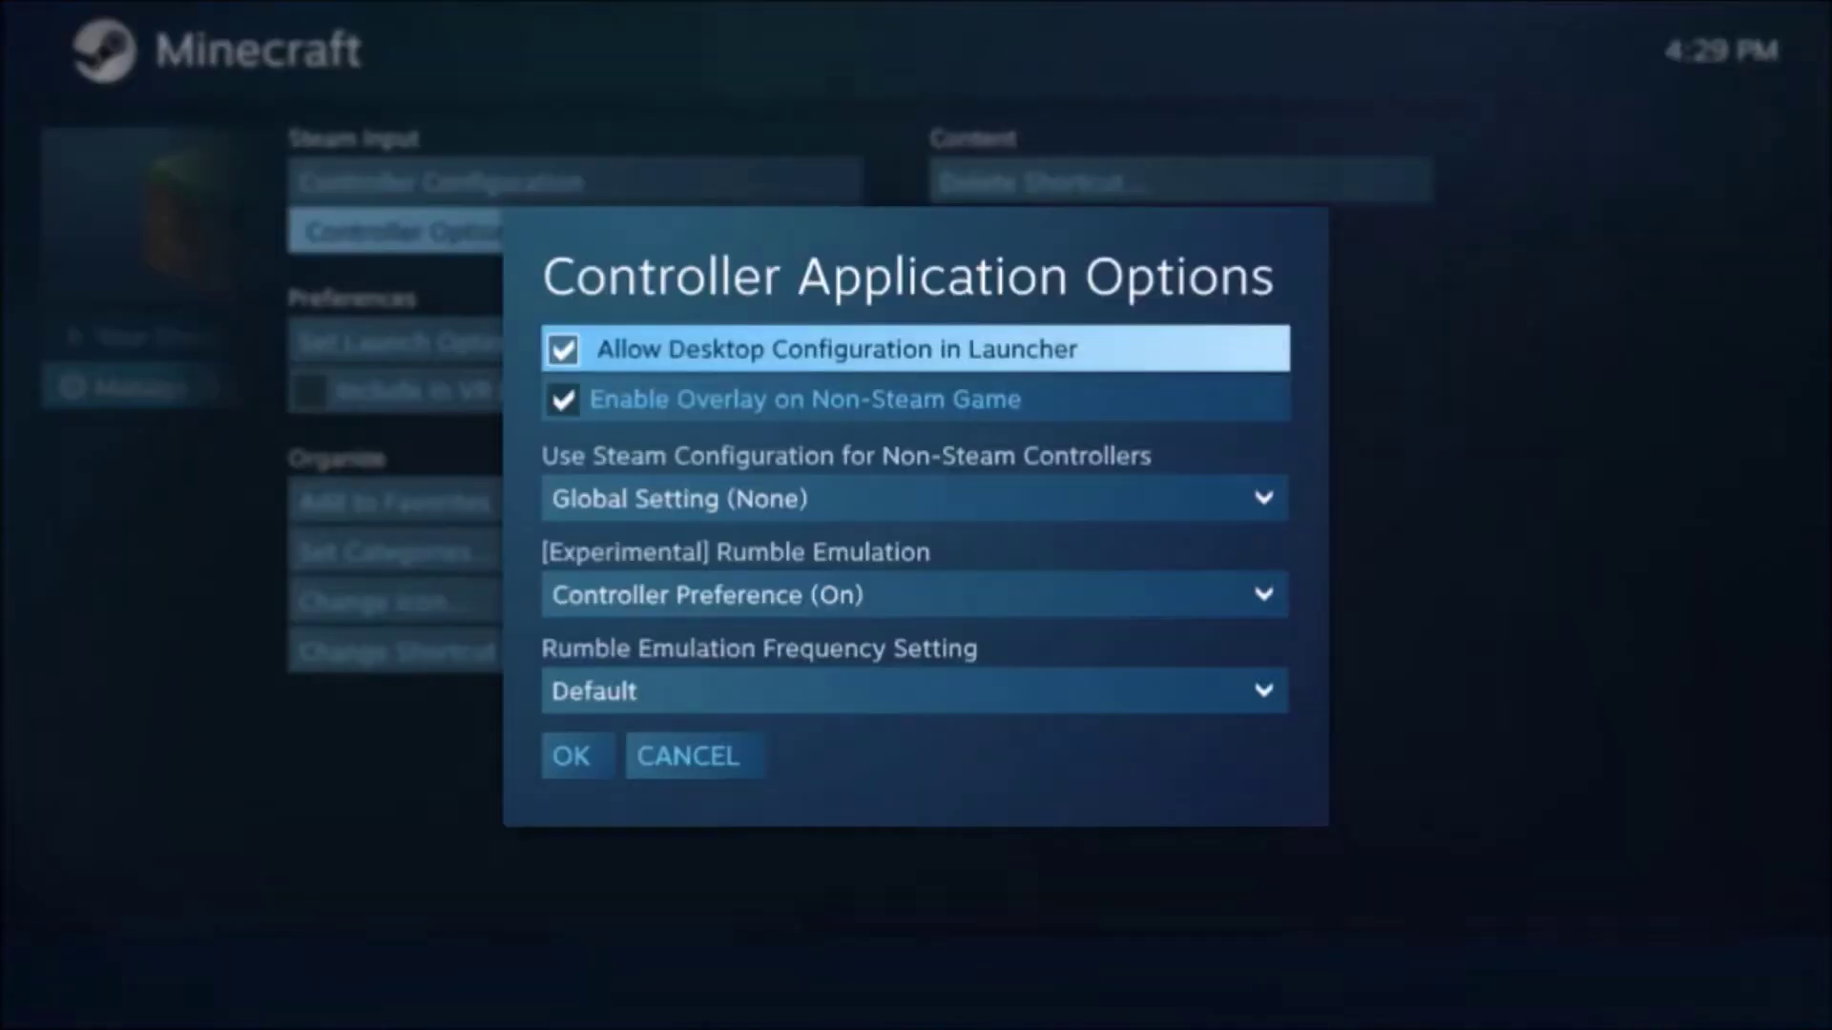
{"action": "key", "text": "Down"}
{"action": "key", "text": "Down"}
{"action": "key", "text": "Up"}
{"action": "key", "text": "Up"}
{"action": "key", "text": "Down"}
{"action": "key", "text": "Down"}
{"action": "key", "text": "Down"}
{"action": "key", "text": "Down"}
{"action": "key", "text": "Down"}
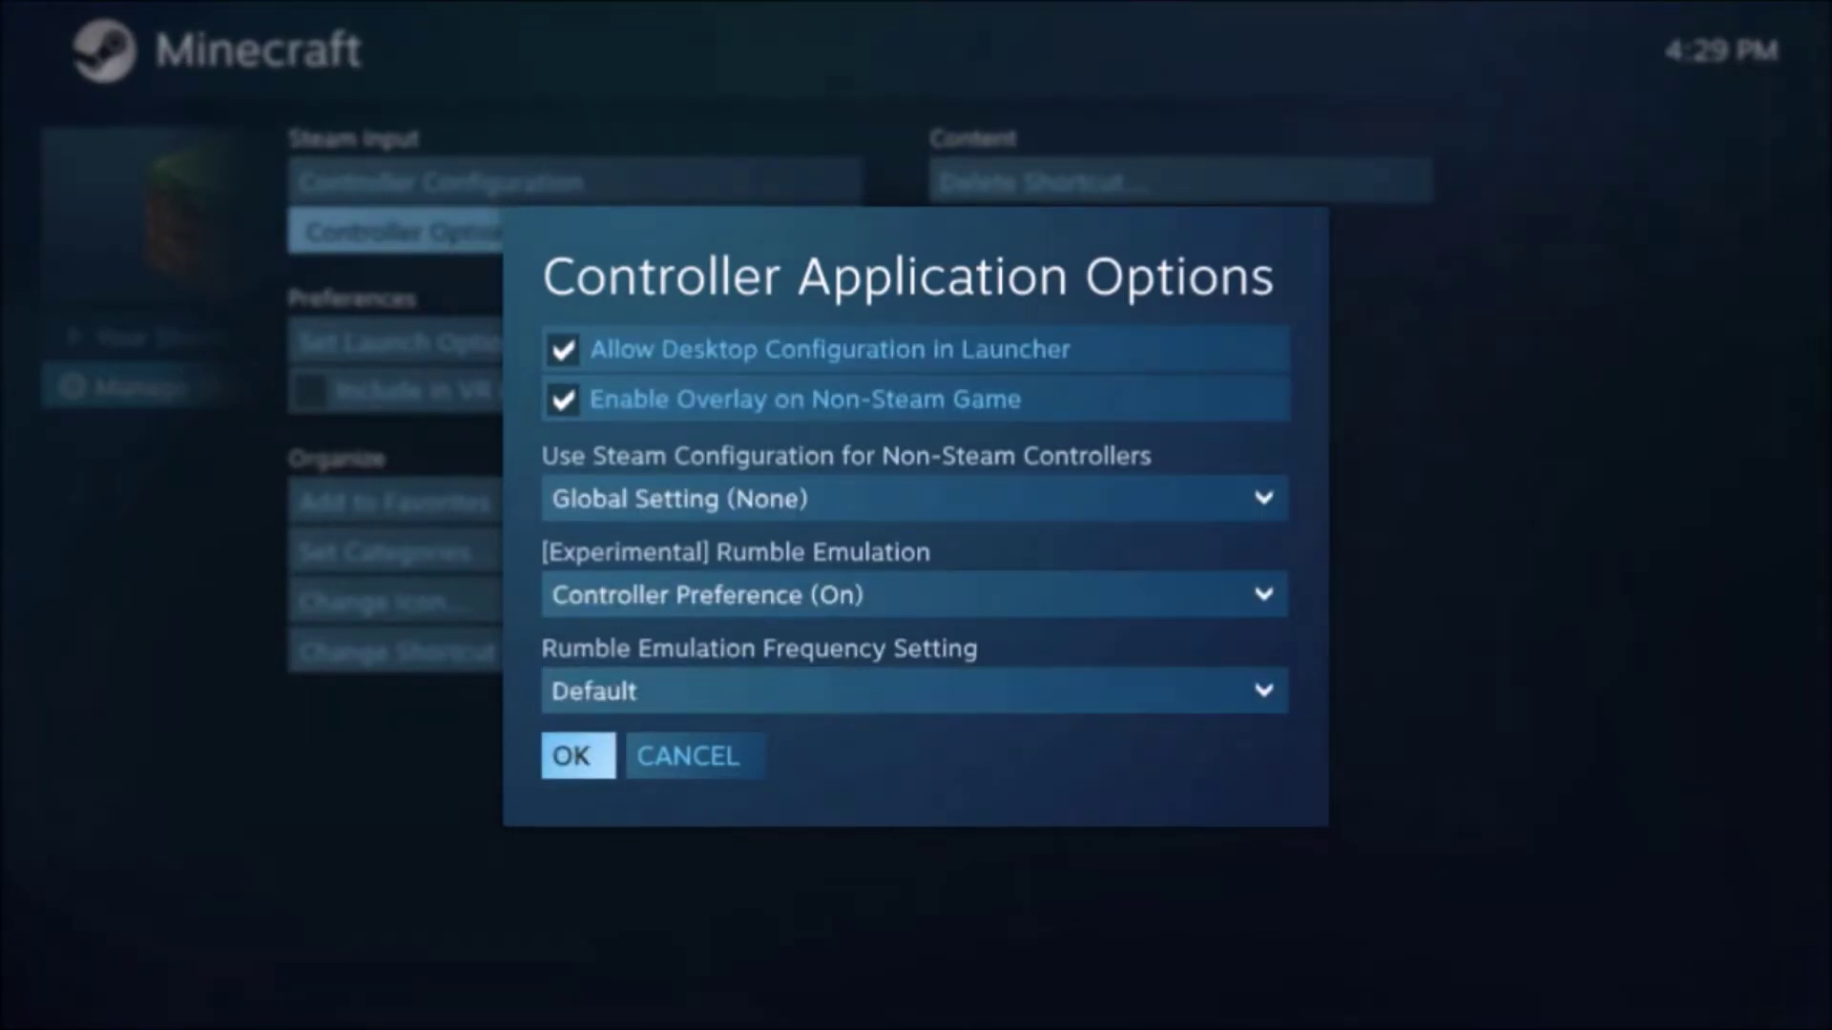
{"action": "key", "text": "Return"}
Try to open the controller configuration of the Minecraft shortcut, and return to the Big Picture home screen
{"action": "key", "text": "Up"}
{"action": "key", "text": "Return"}
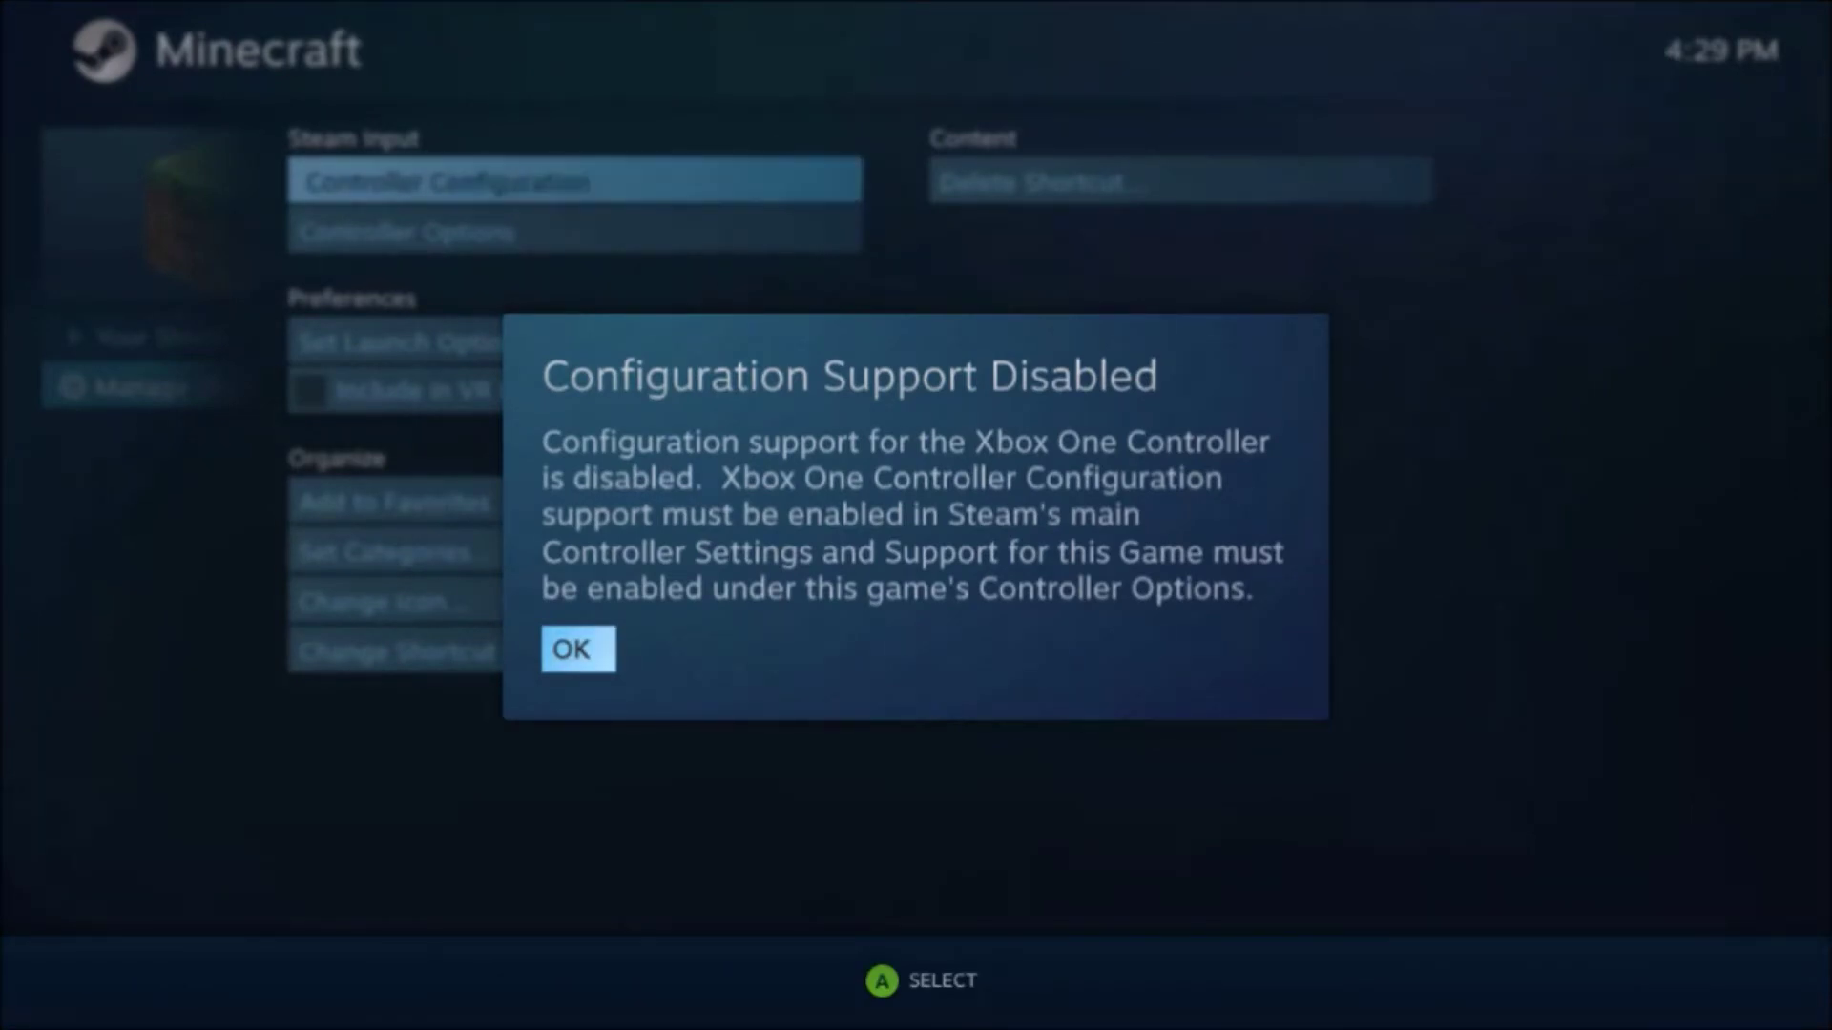
{"action": "key", "text": "Return"}
{"action": "key", "text": "Left"}
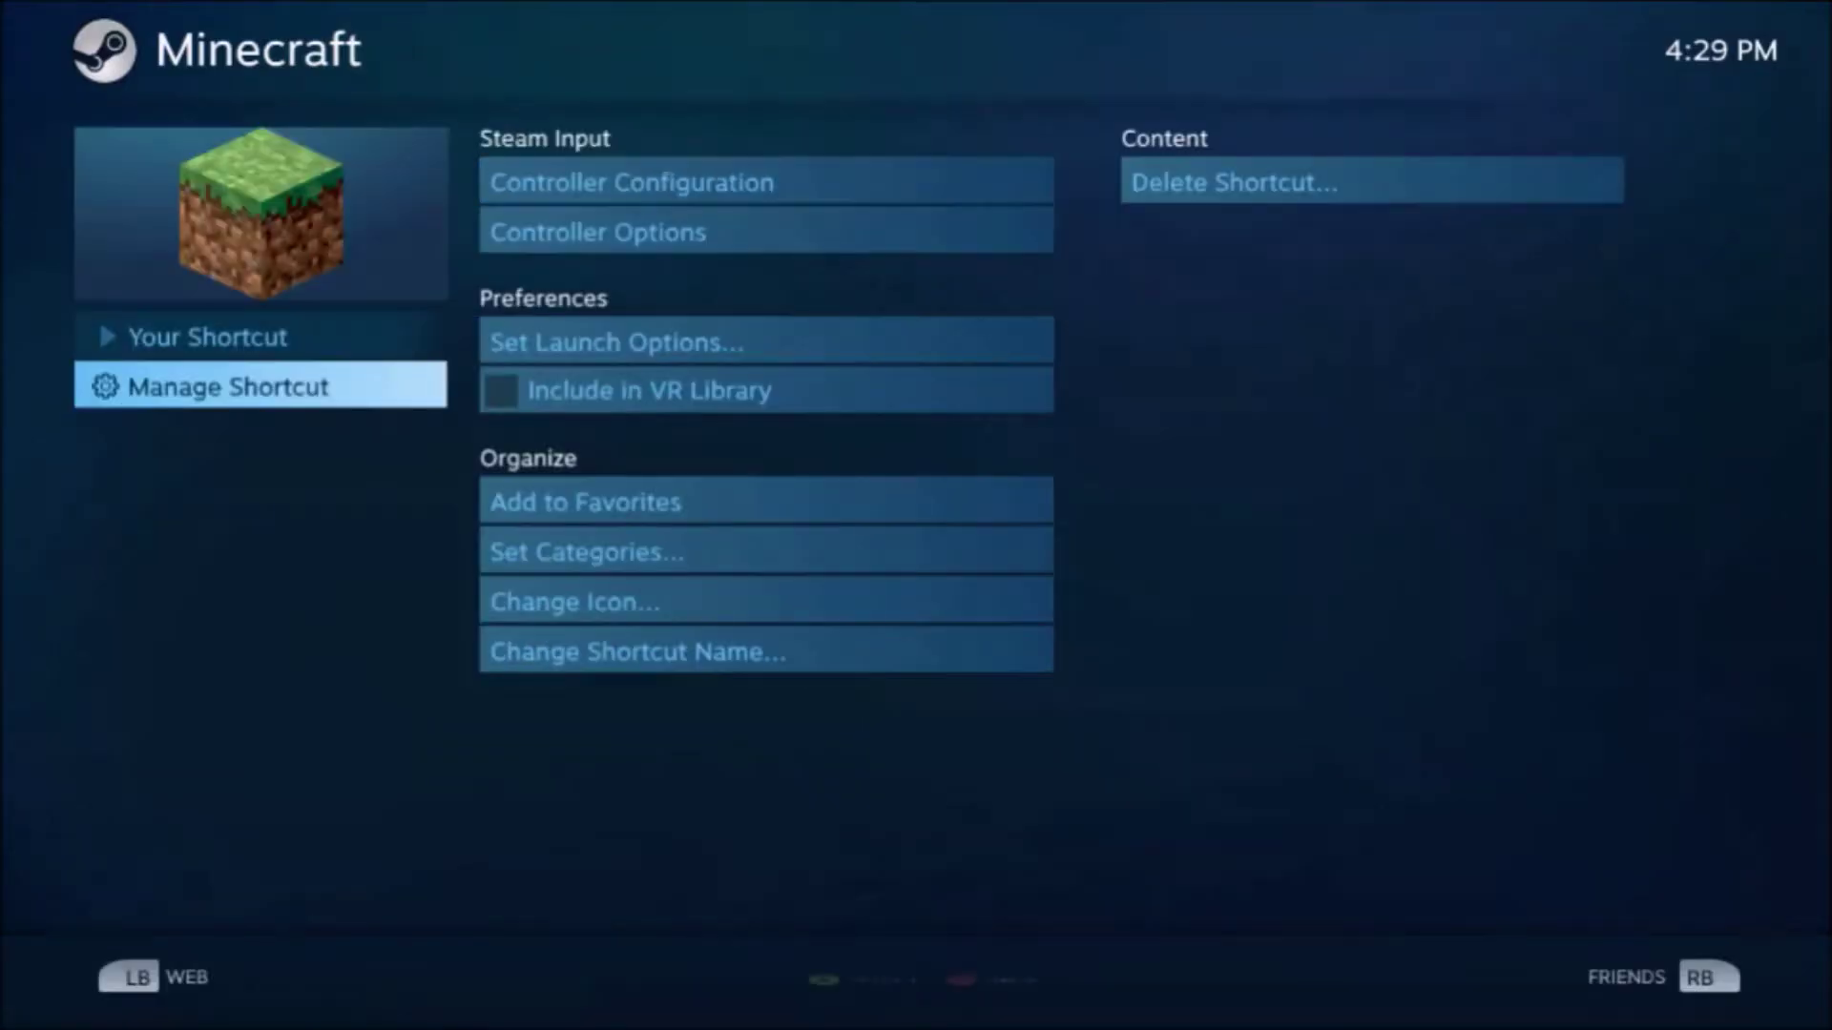
{"action": "key", "text": "Escape"}
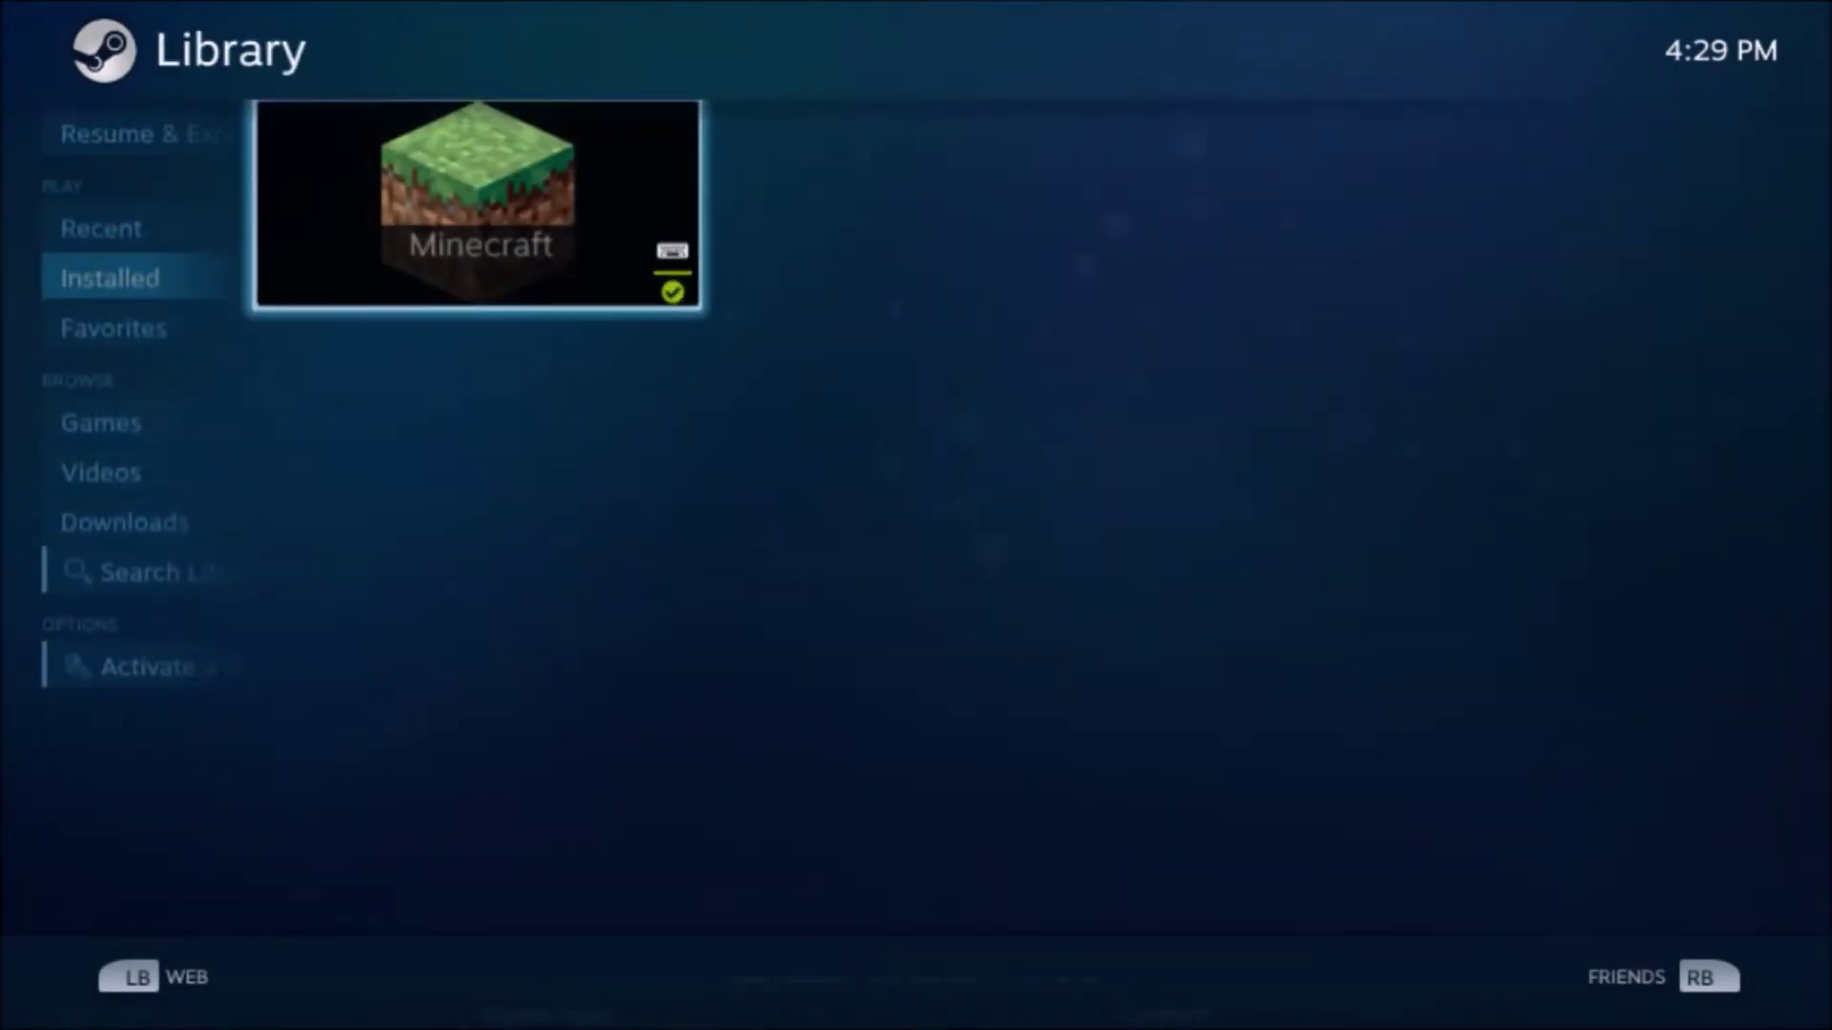
{"action": "key", "text": "Left"}
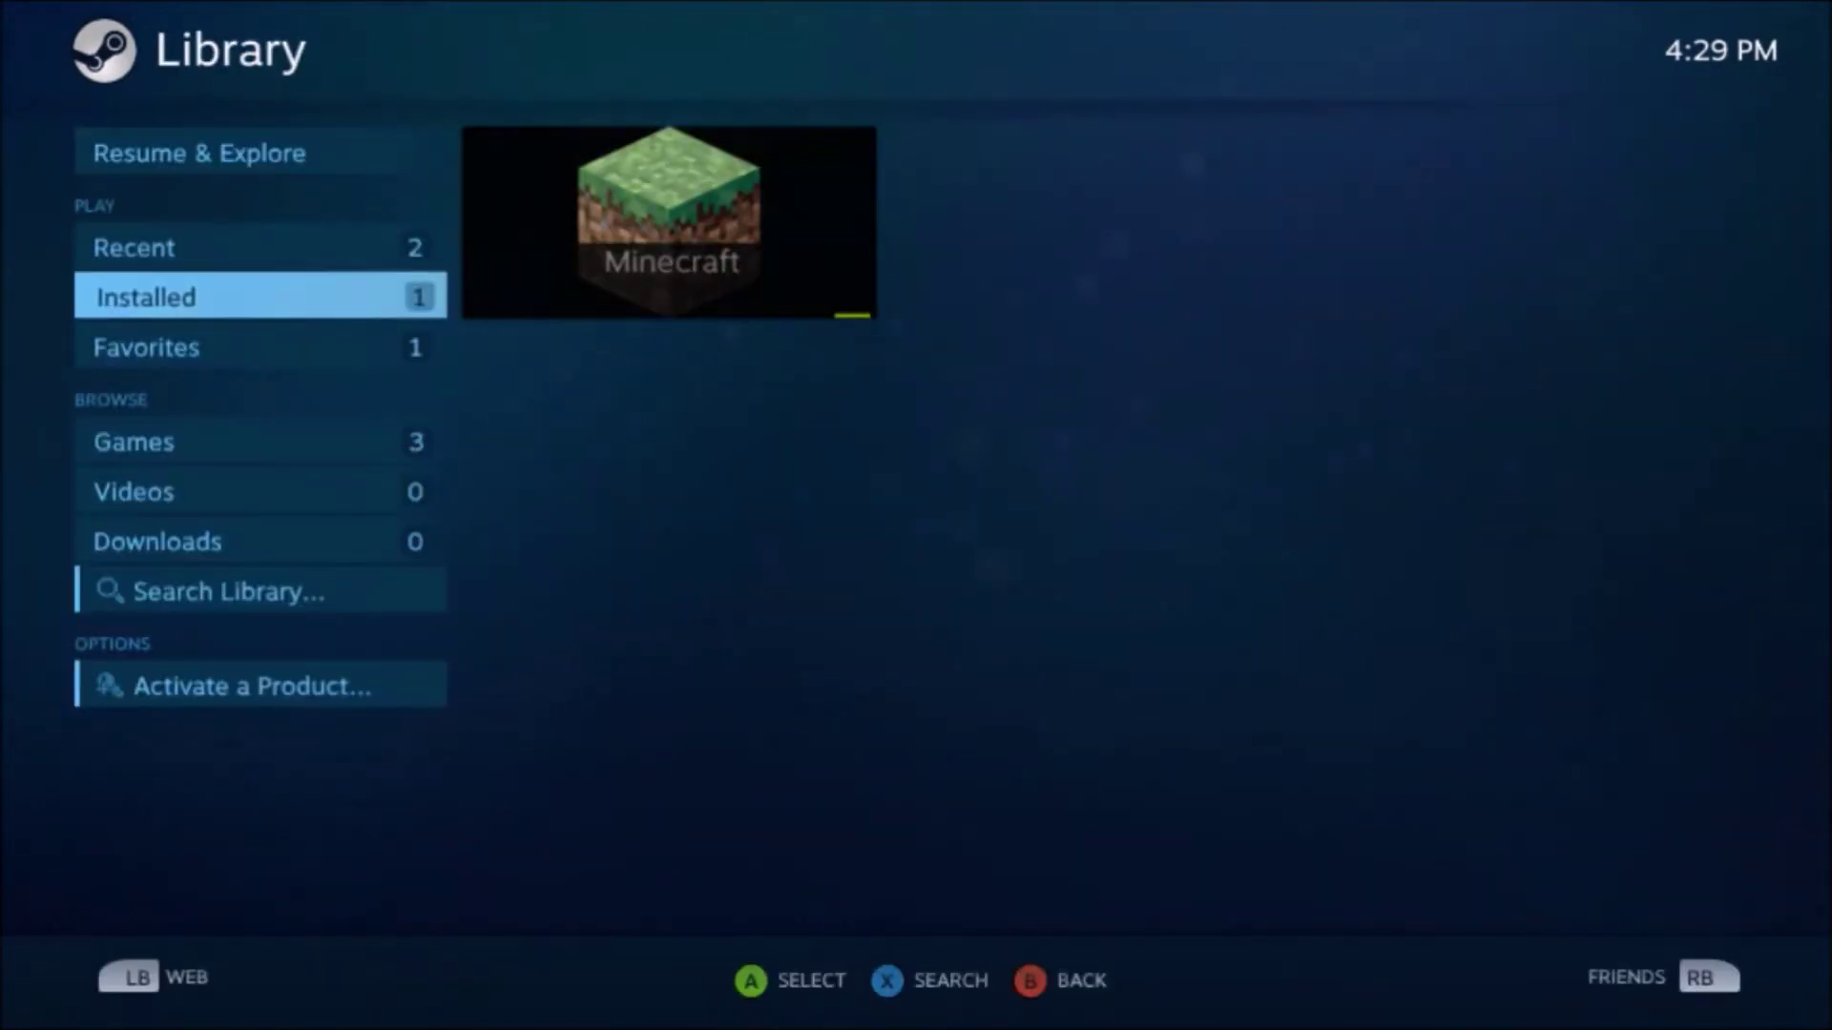
{"action": "key", "text": "Escape"}
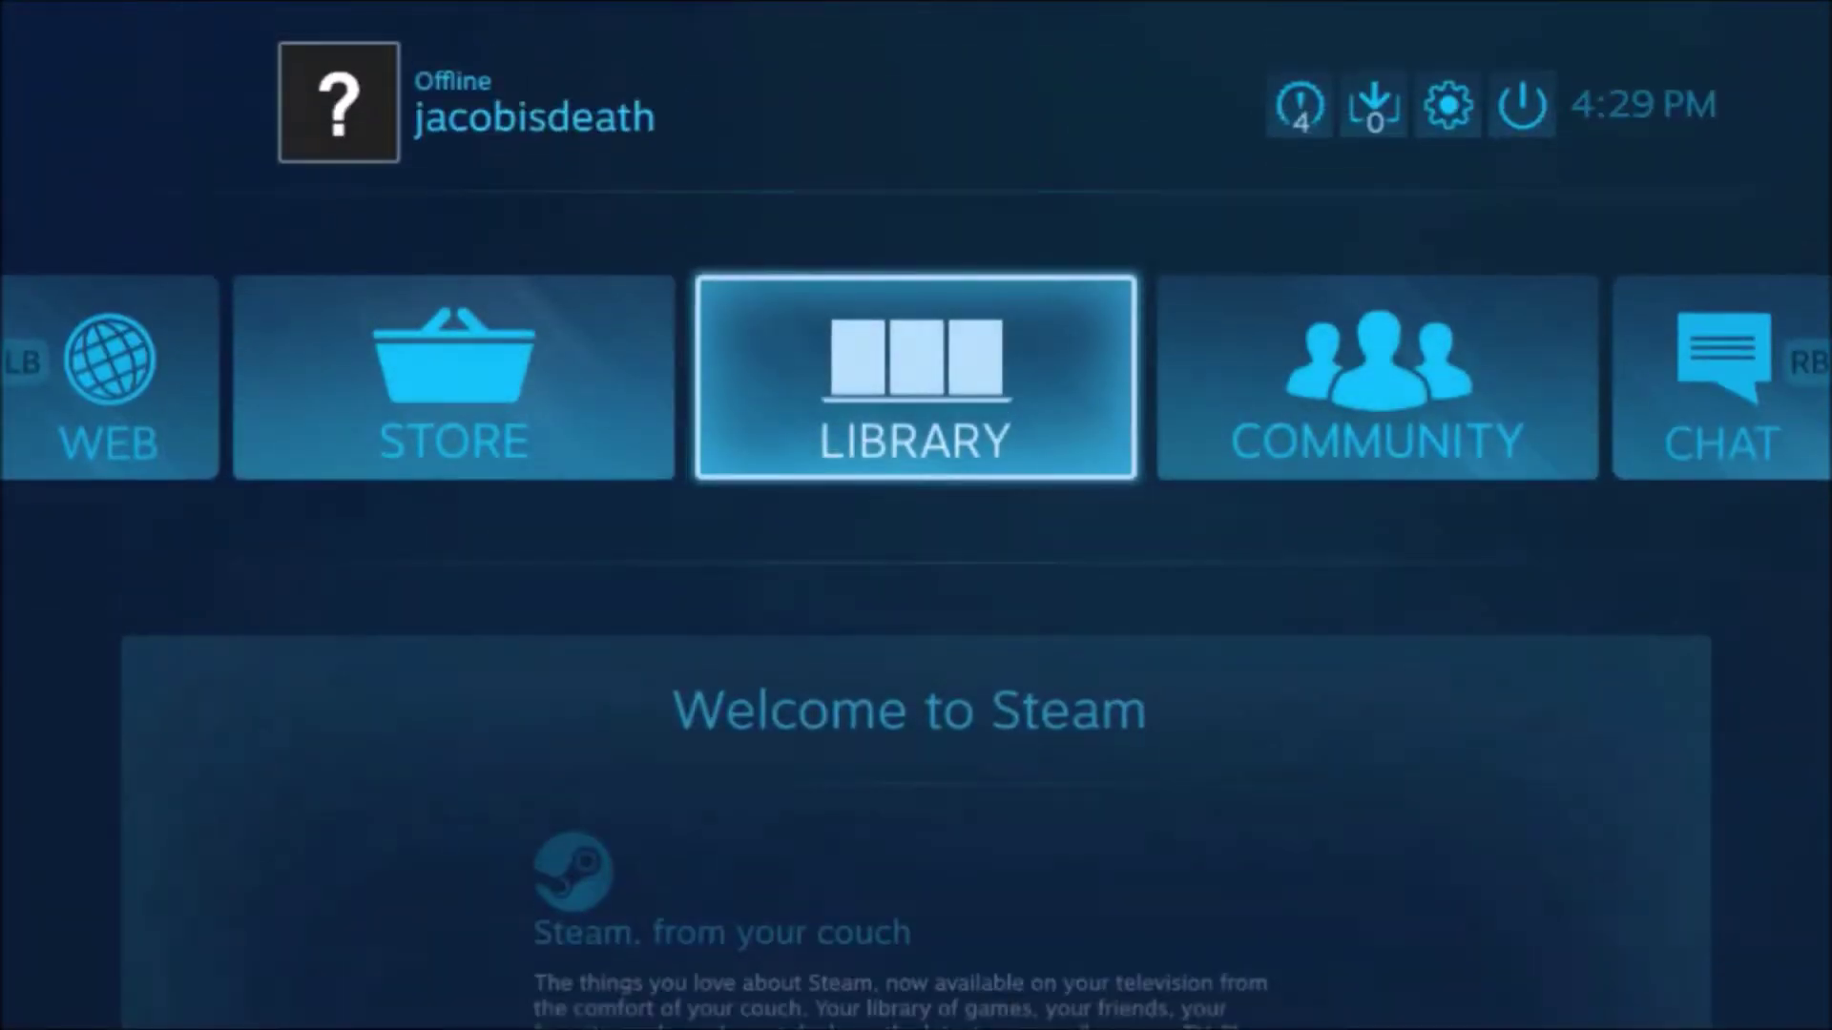
Open the main Controller Settings page in the Big Picture settings
{"action": "key", "text": "Up"}
{"action": "key", "text": "Left"}
{"action": "key", "text": "Return"}
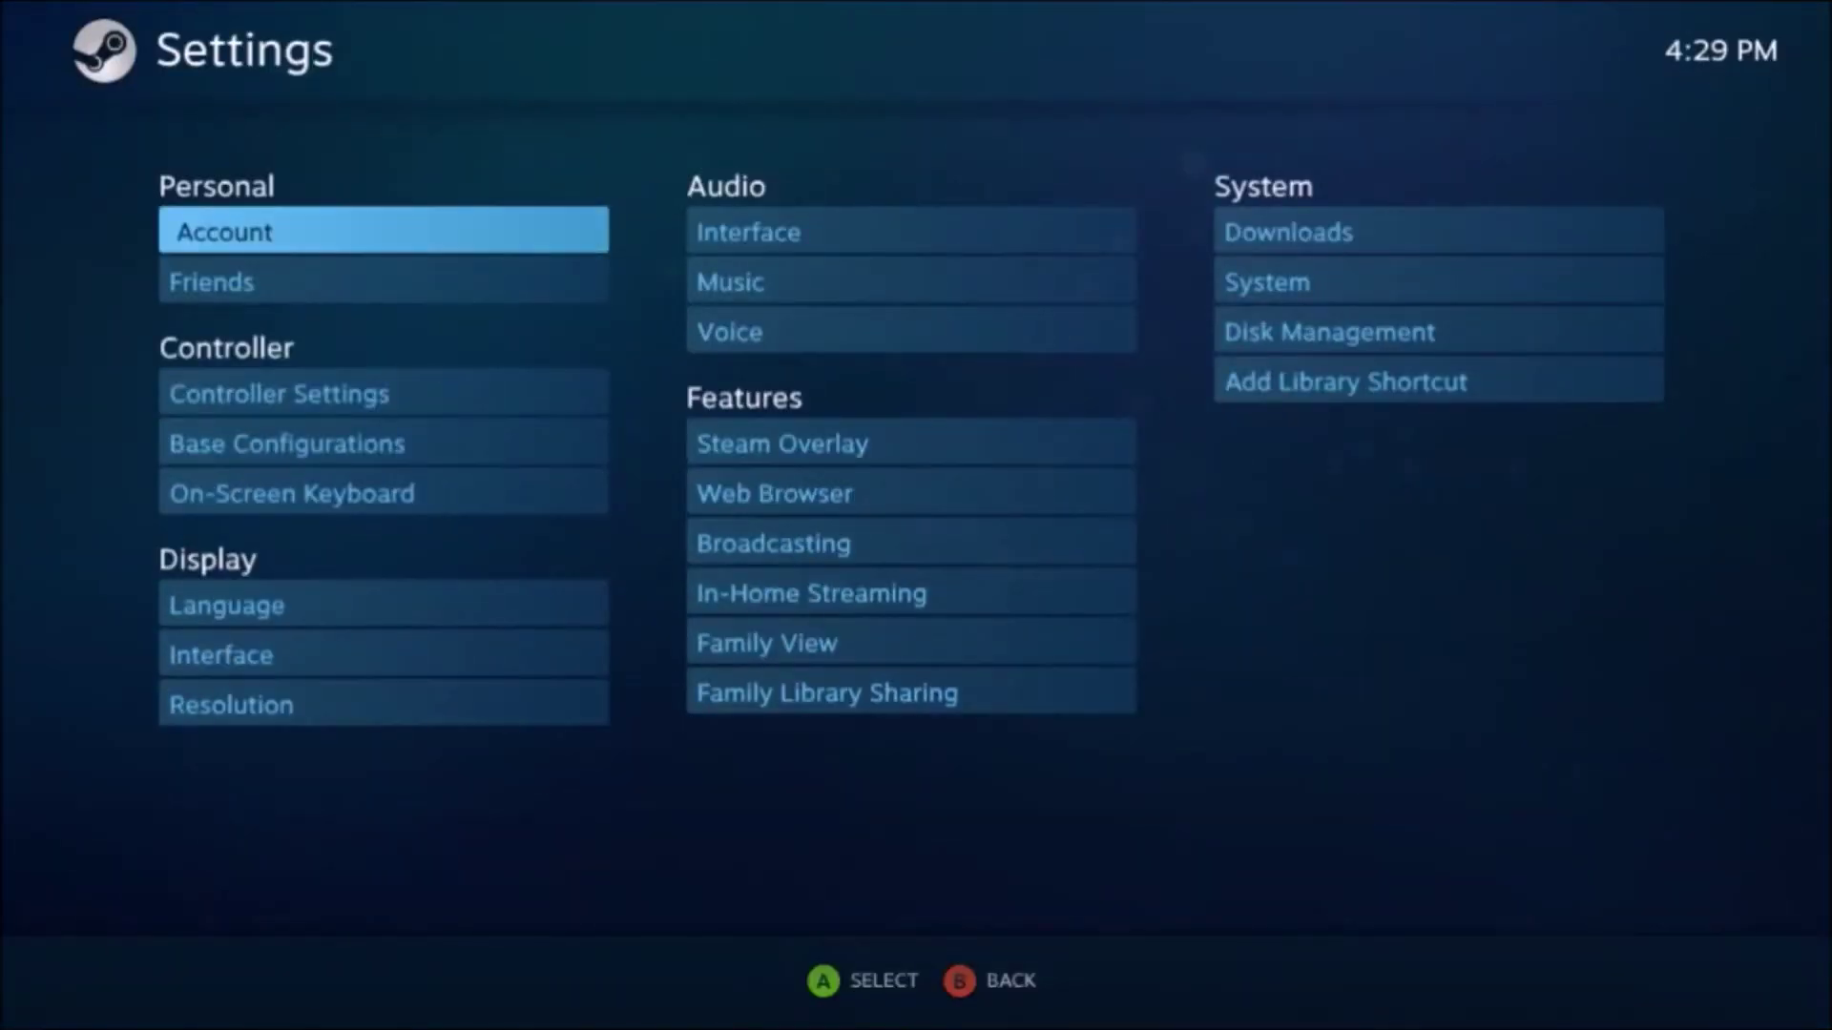
{"action": "key", "text": "Down"}
{"action": "key", "text": "Down"}
{"action": "key", "text": "Return"}
Enable PS4 Configuration Support, Xbox Configuration Support and Generic Gamepad Configuration Support
{"action": "key", "text": "Down"}
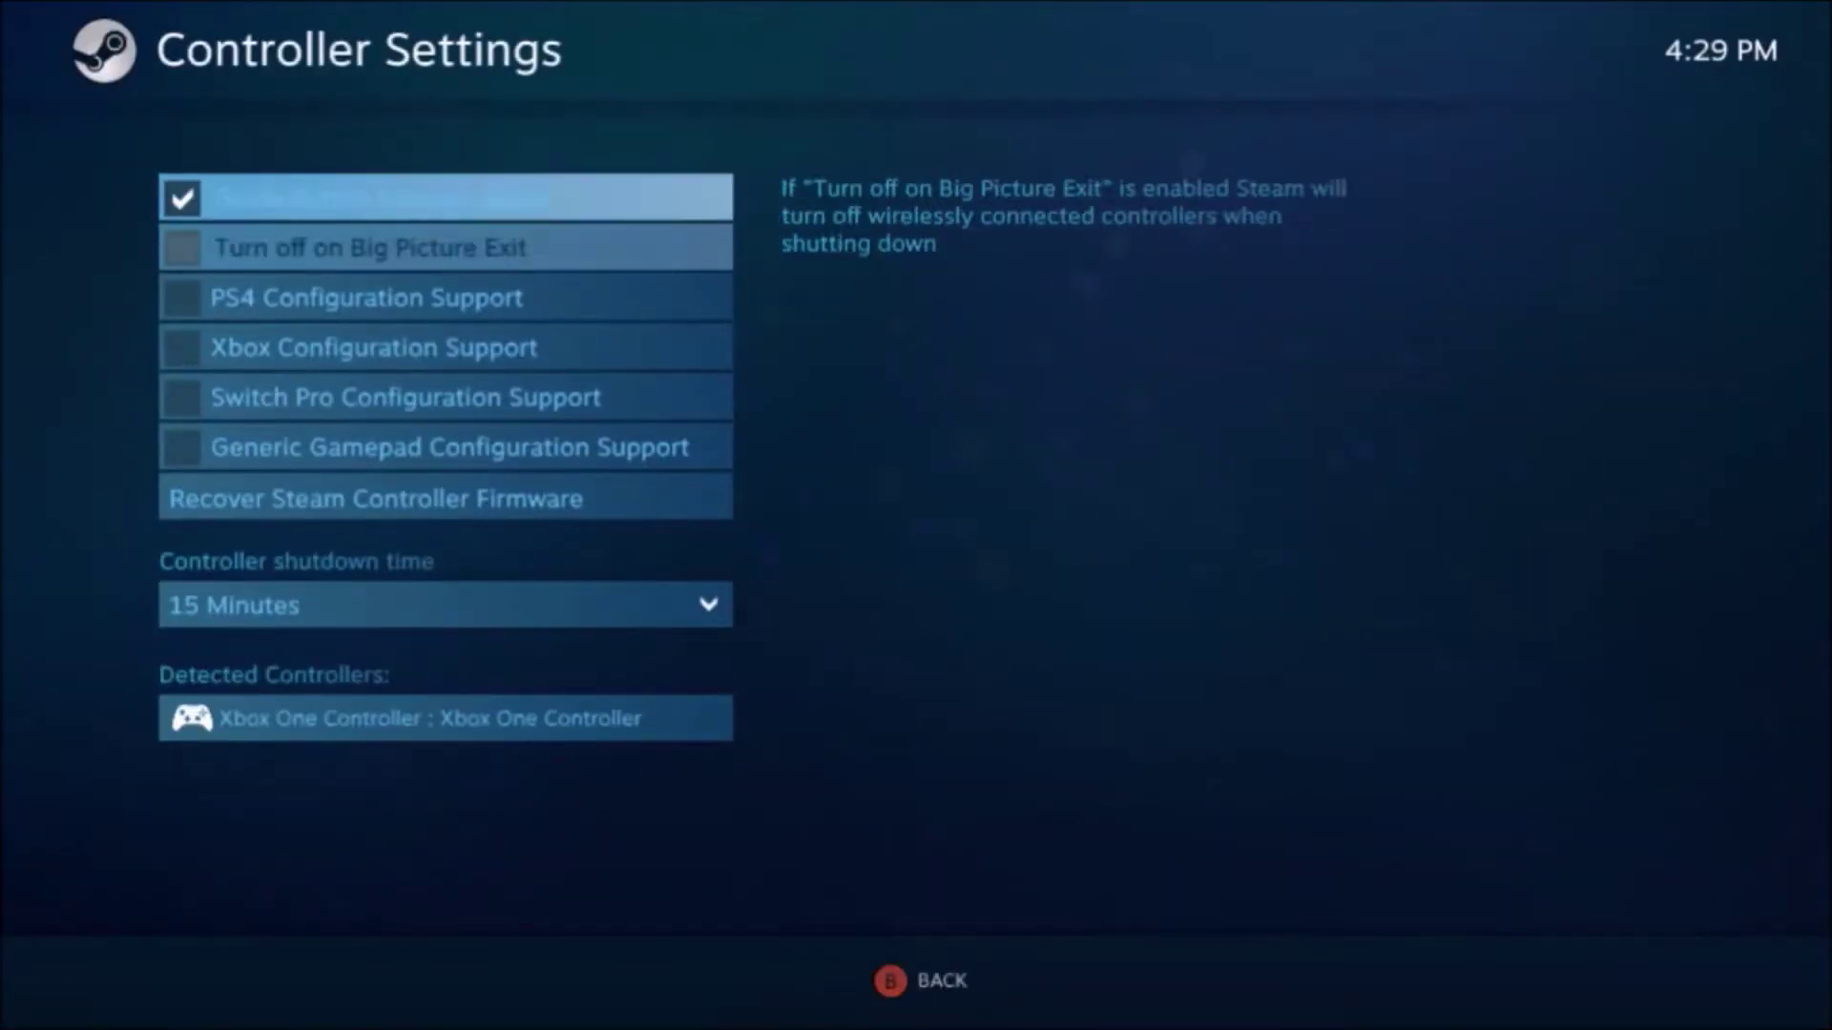
{"action": "key", "text": "Down"}
{"action": "key", "text": "Return"}
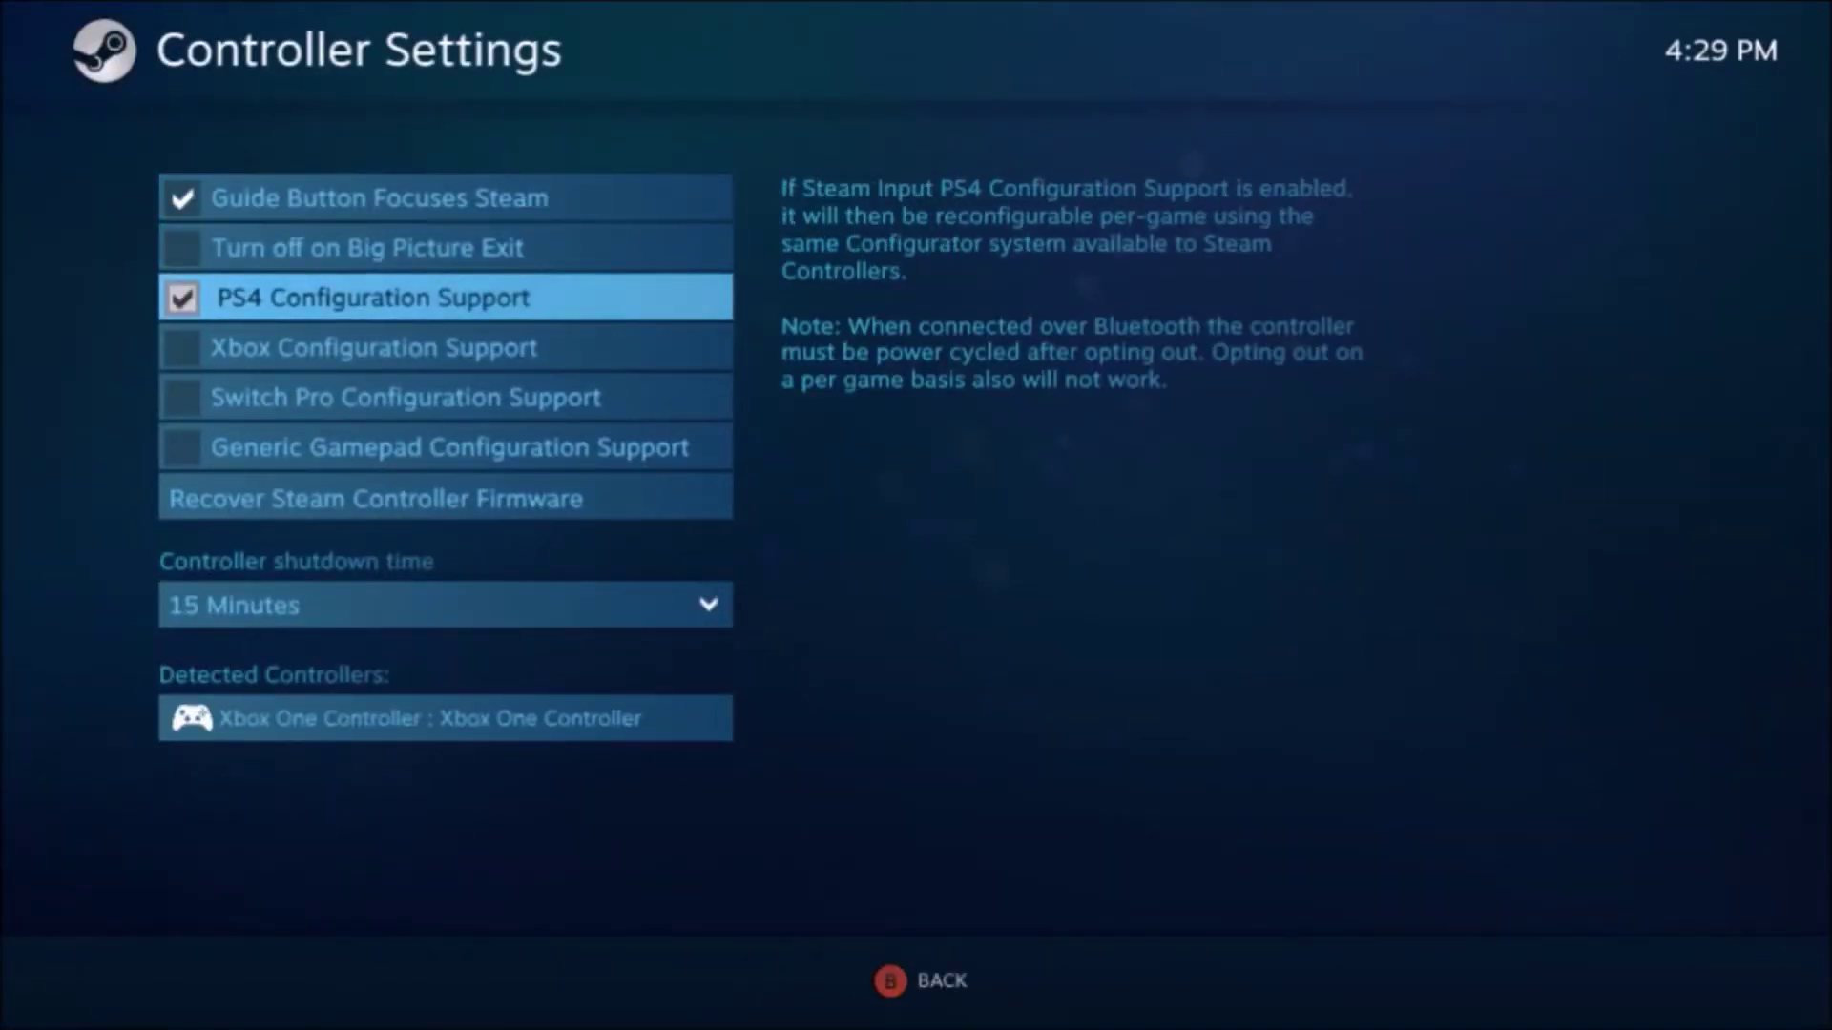
{"action": "key", "text": "Down"}
{"action": "key", "text": "Return"}
{"action": "key", "text": "Down"}
{"action": "key", "text": "Down"}
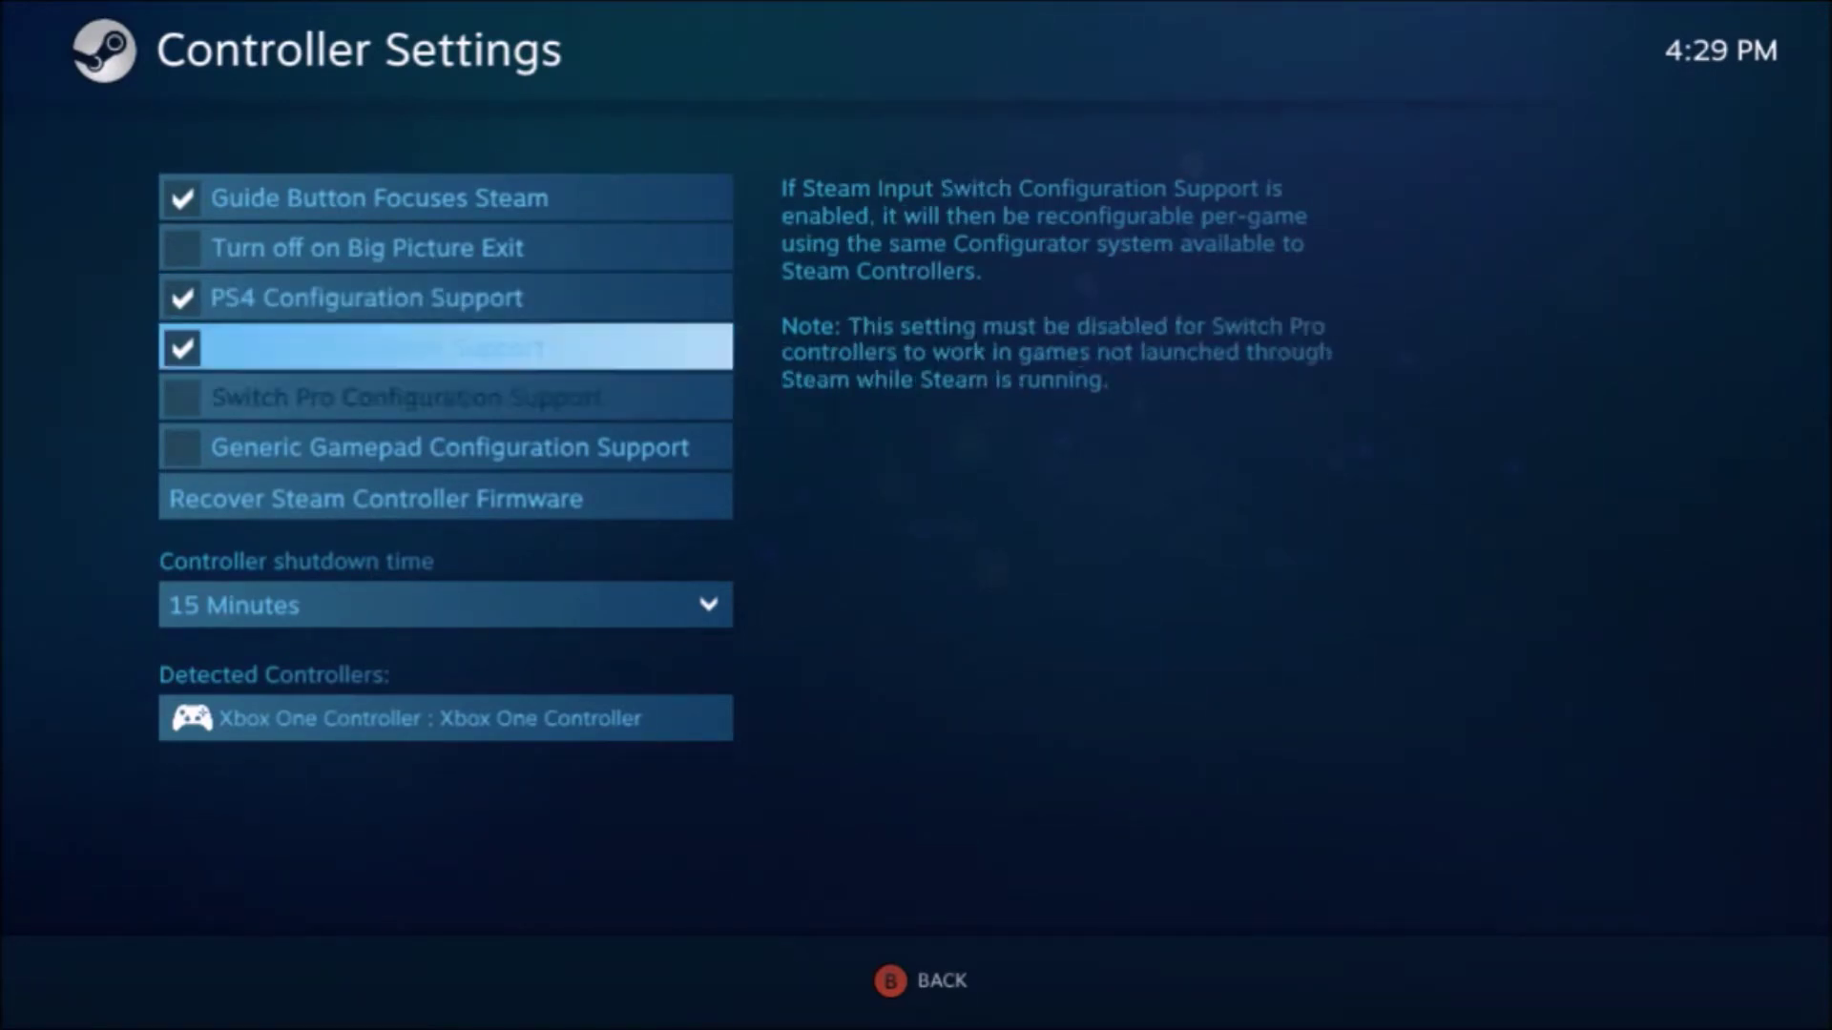
{"action": "key", "text": "Return"}
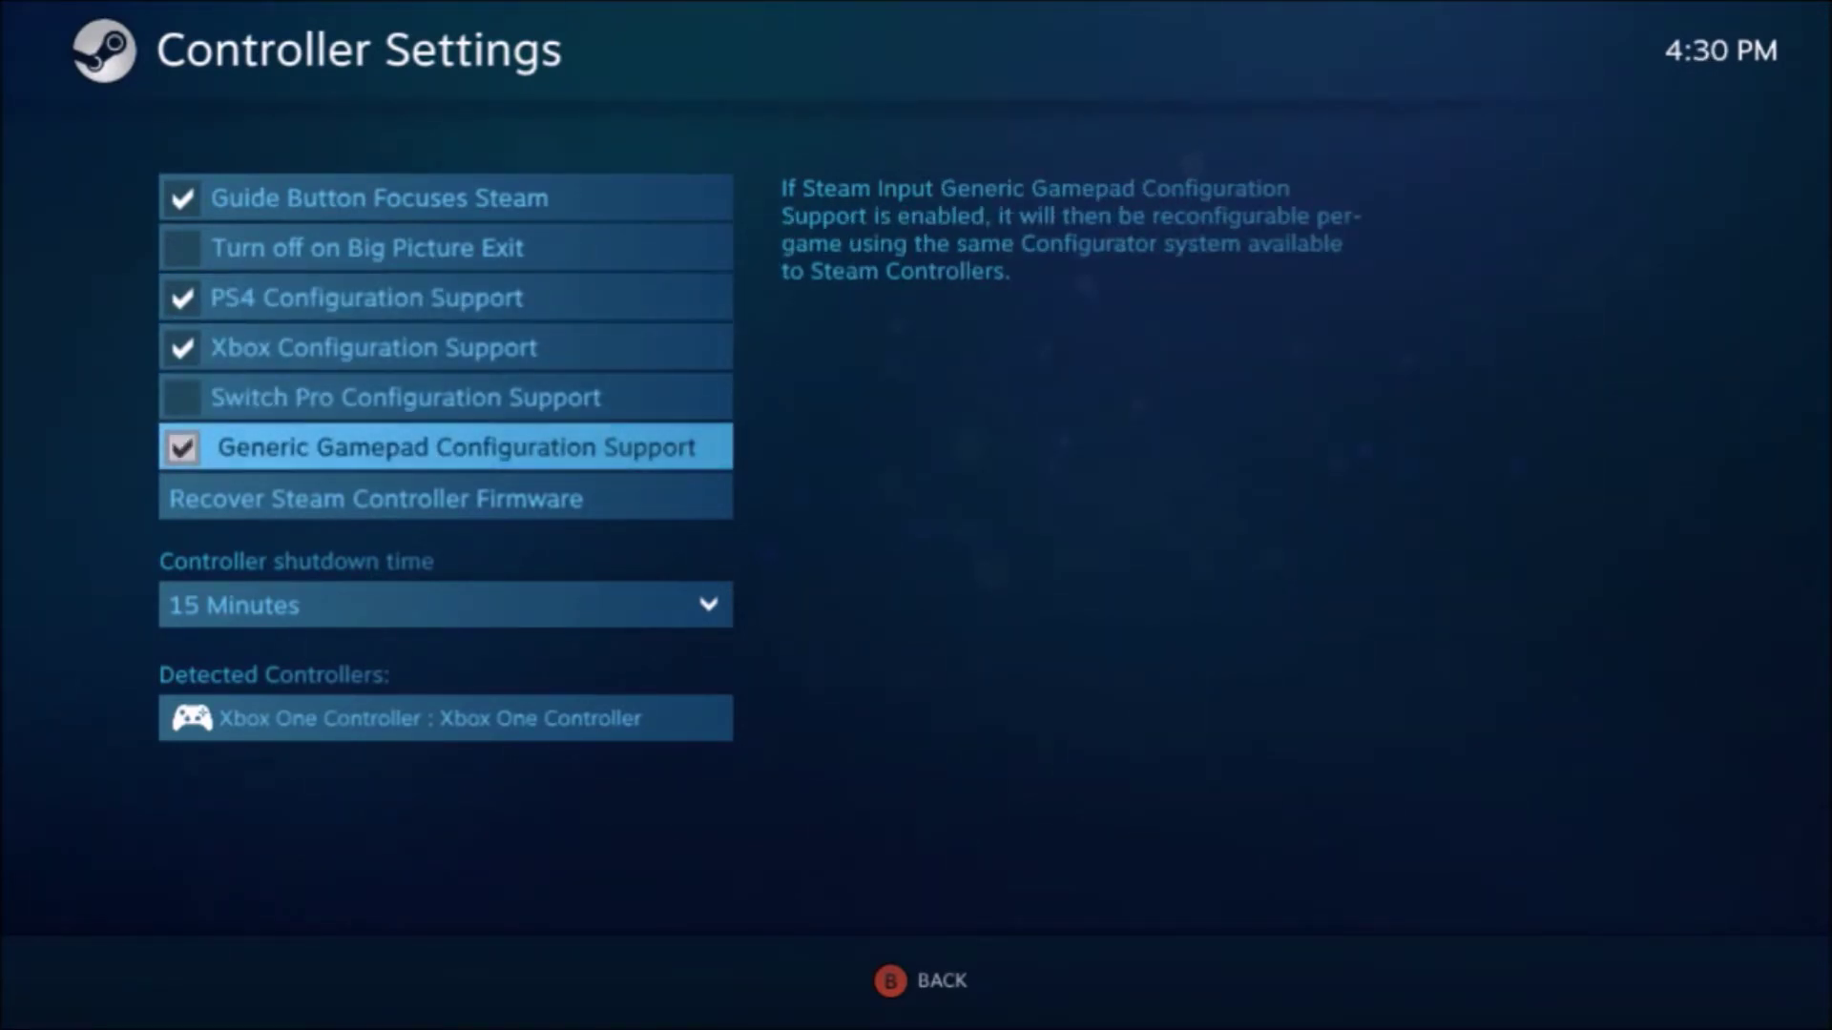
Look over the controller settings list, including the details of the detected Xbox One Controller
{"action": "key", "text": "Up"}
{"action": "key", "text": "Down"}
{"action": "key", "text": "Down"}
{"action": "key", "text": "Down"}
{"action": "key", "text": "Down"}
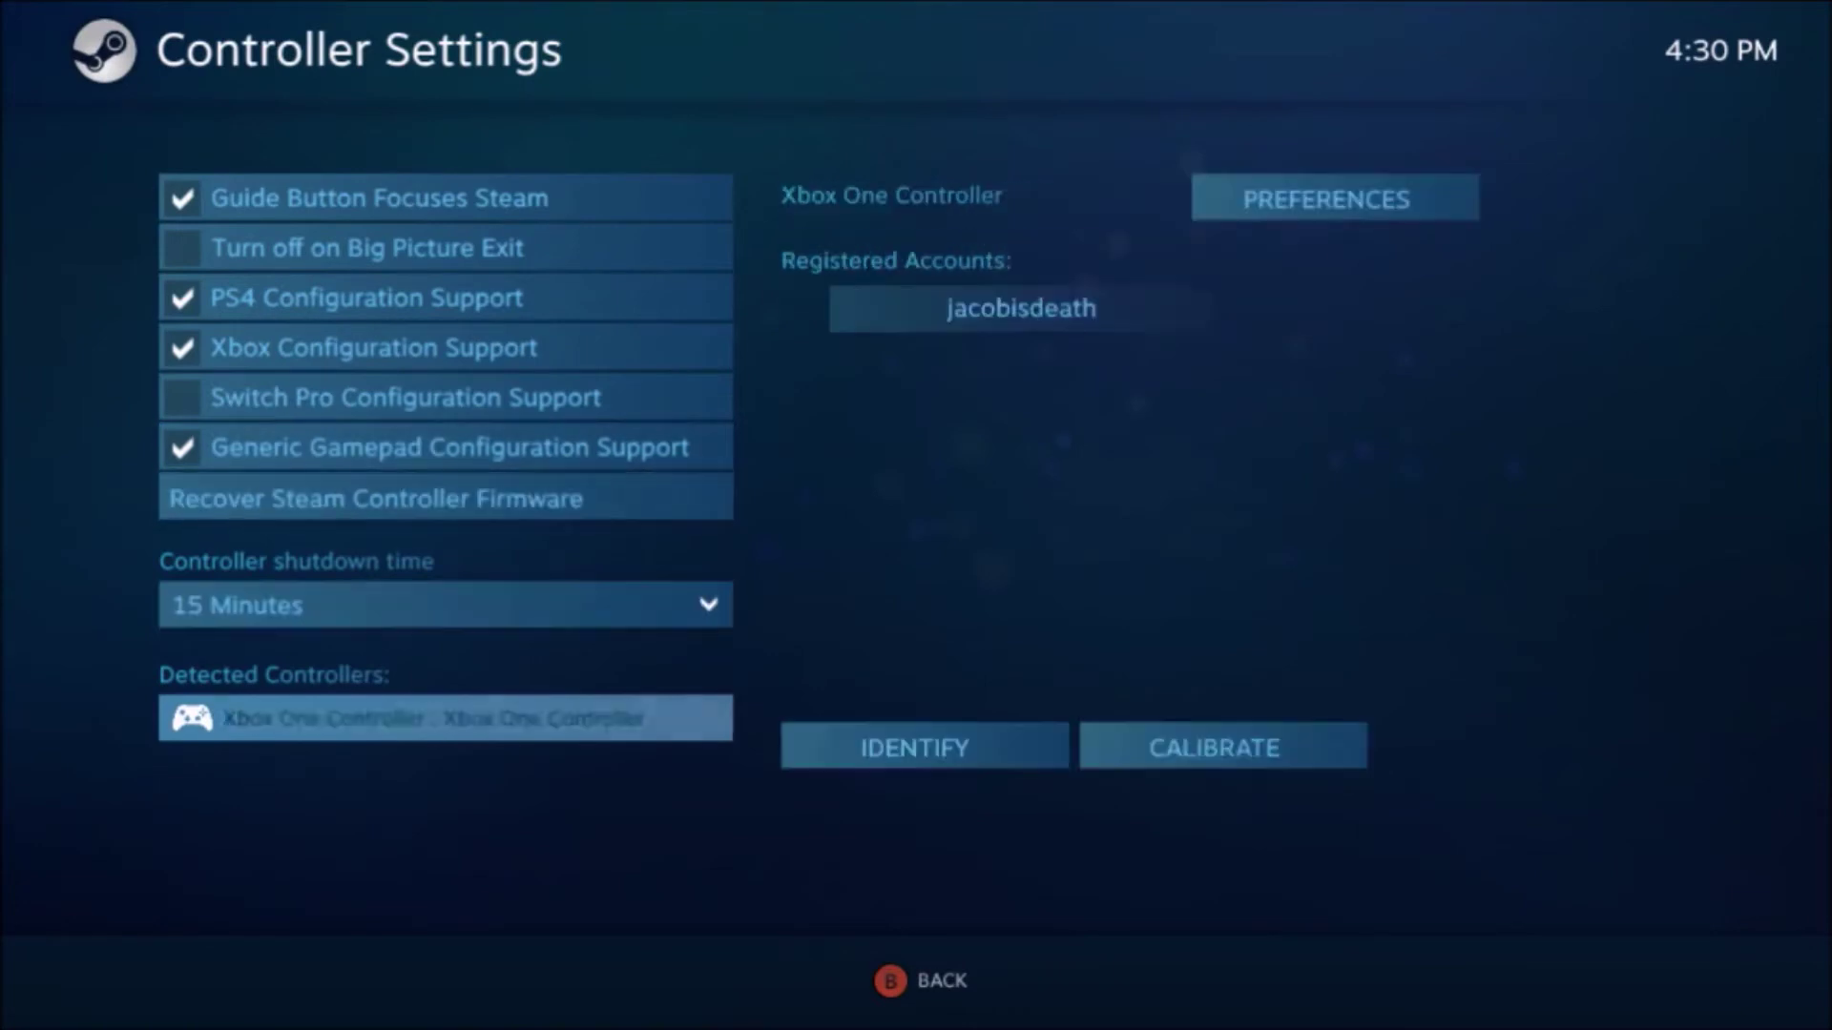
{"action": "key", "text": "Up"}
{"action": "key", "text": "Up"}
{"action": "key", "text": "Up"}
{"action": "key", "text": "Up"}
{"action": "key", "text": "Up"}
{"action": "key", "text": "Up"}
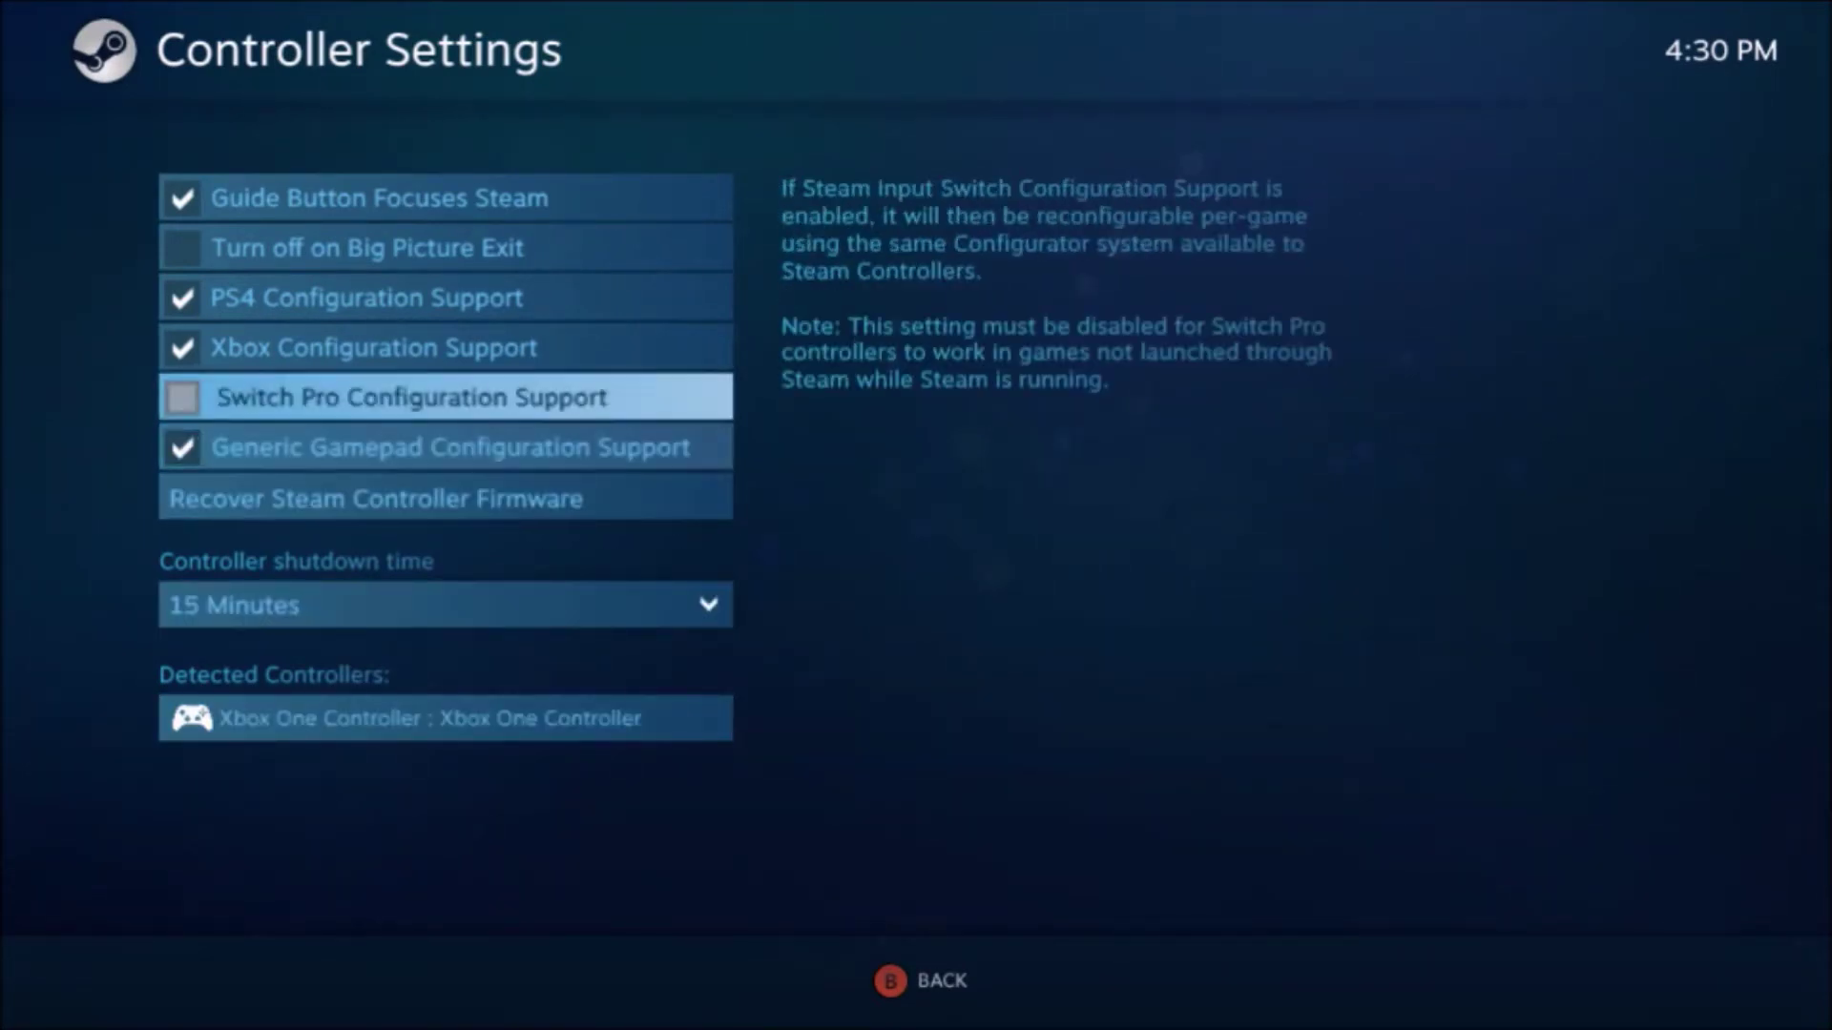
{"action": "key", "text": "Down"}
Leave the controller settings and open the game library from the home screen
{"action": "key", "text": "Escape"}
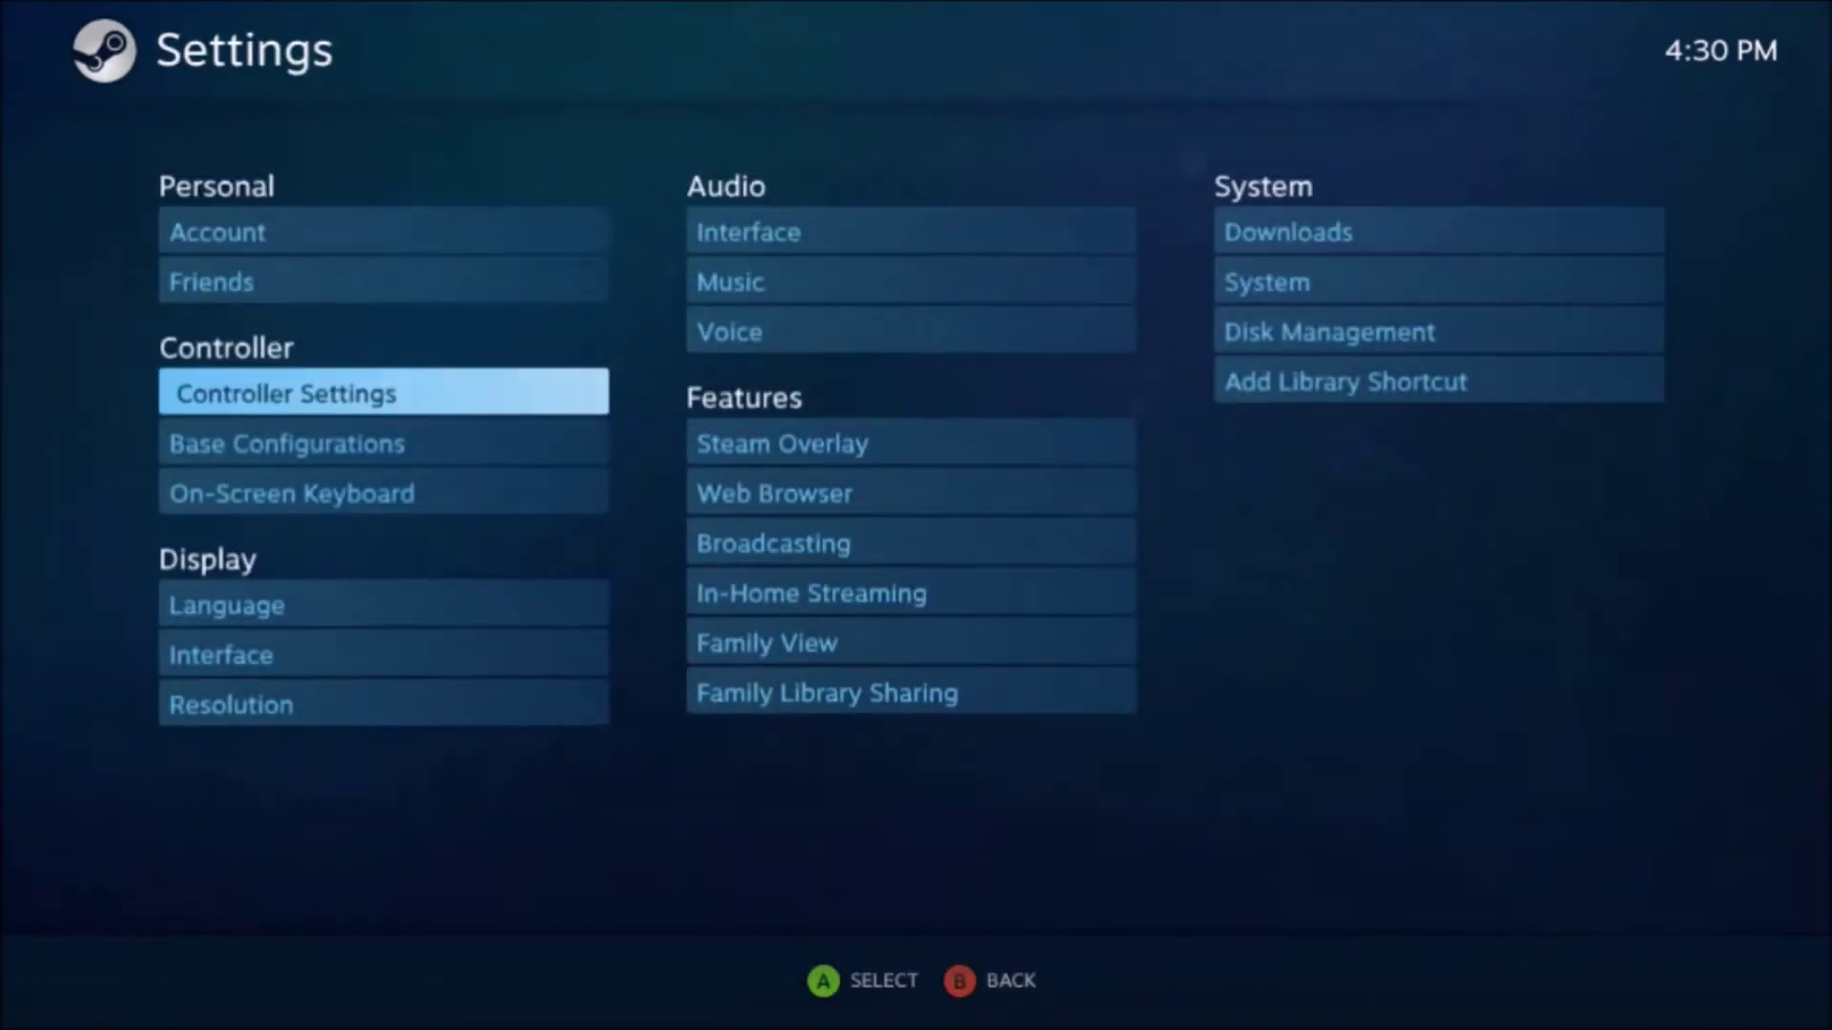
{"action": "key", "text": "Return"}
{"action": "key", "text": "Escape"}
{"action": "key", "text": "Escape"}
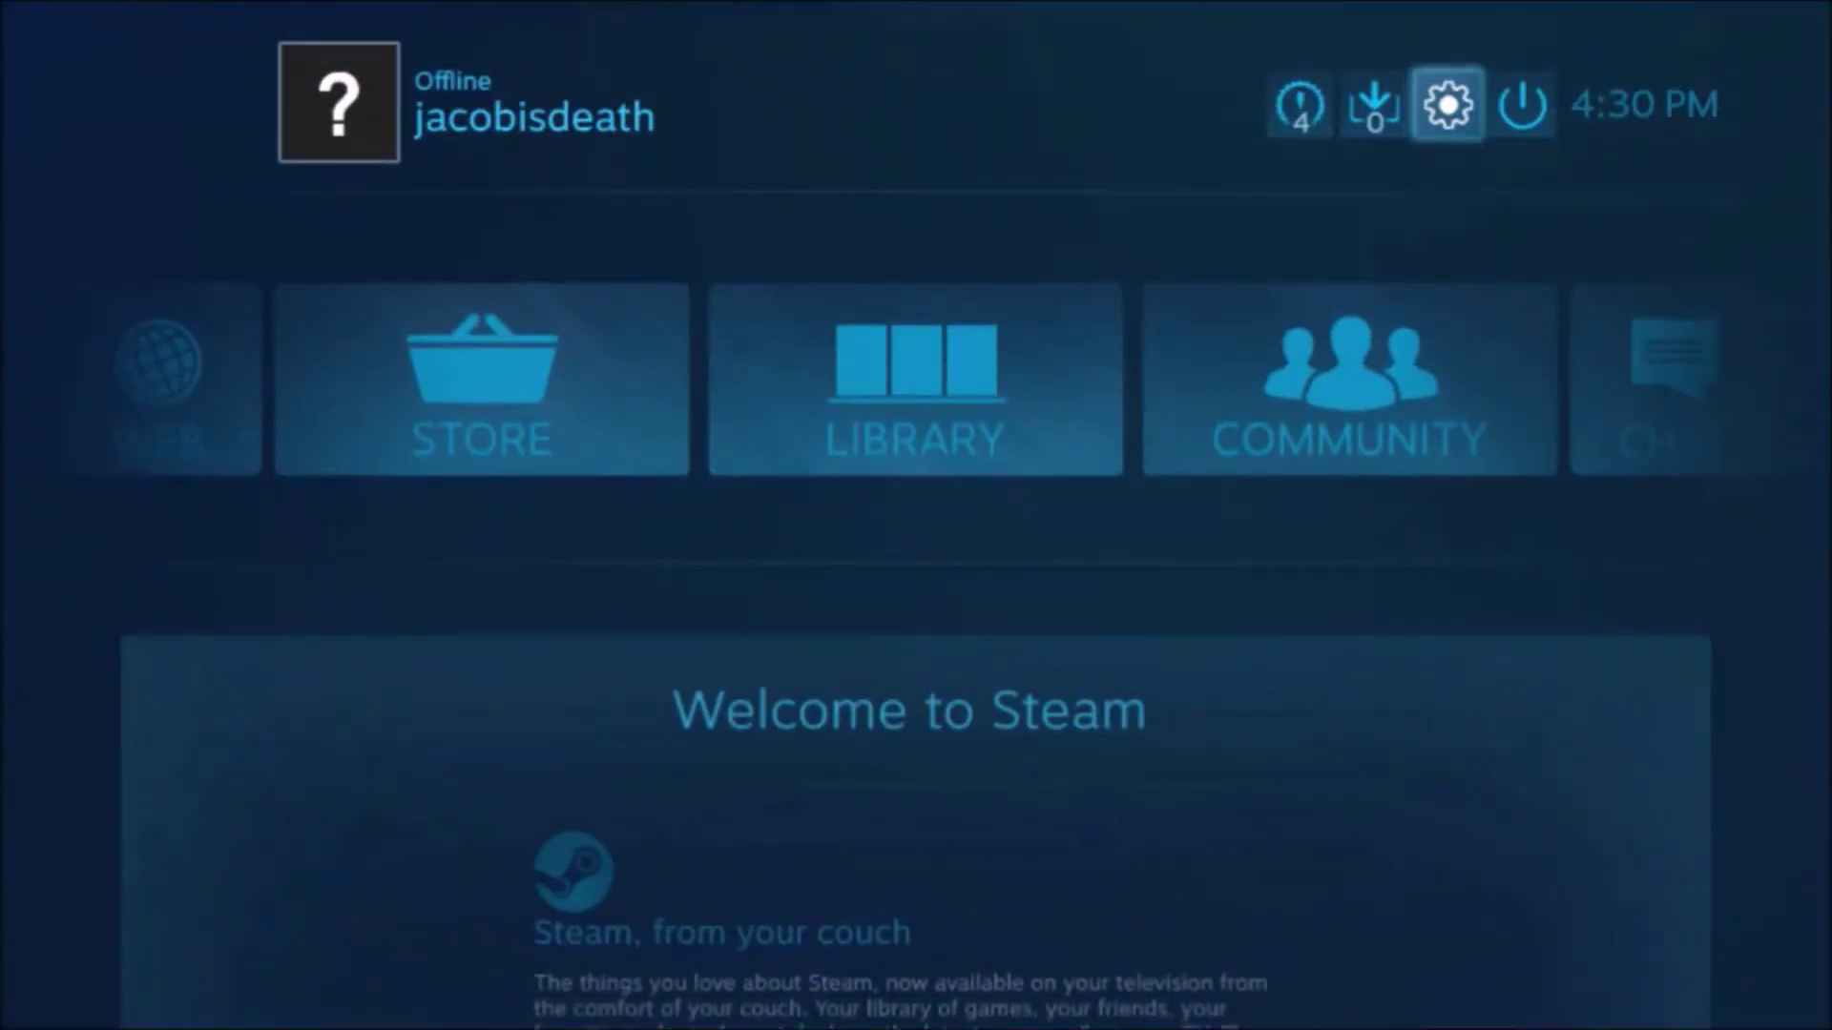
{"action": "key", "text": "Down"}
{"action": "key", "text": "Return"}
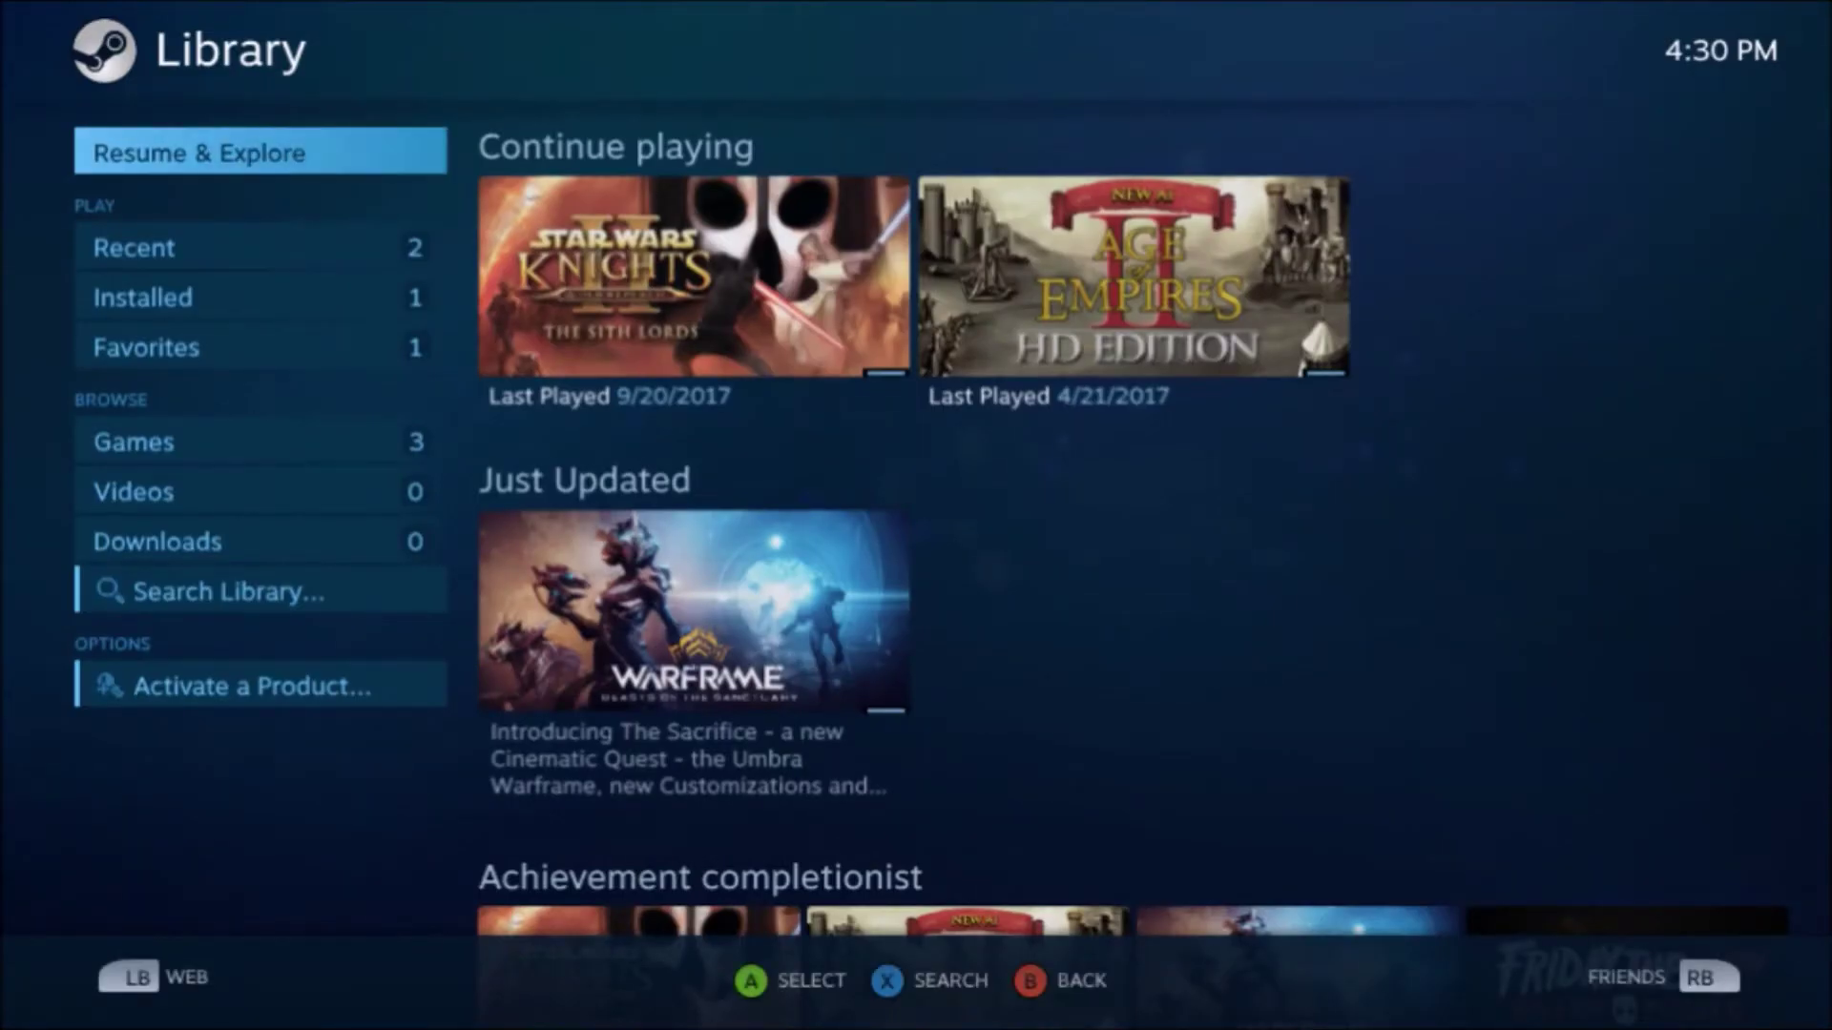
Open the Minecraft shortcut's page from the library's full list of games
{"action": "key", "text": "Down"}
{"action": "key", "text": "Down"}
{"action": "key", "text": "Down"}
{"action": "key", "text": "Down"}
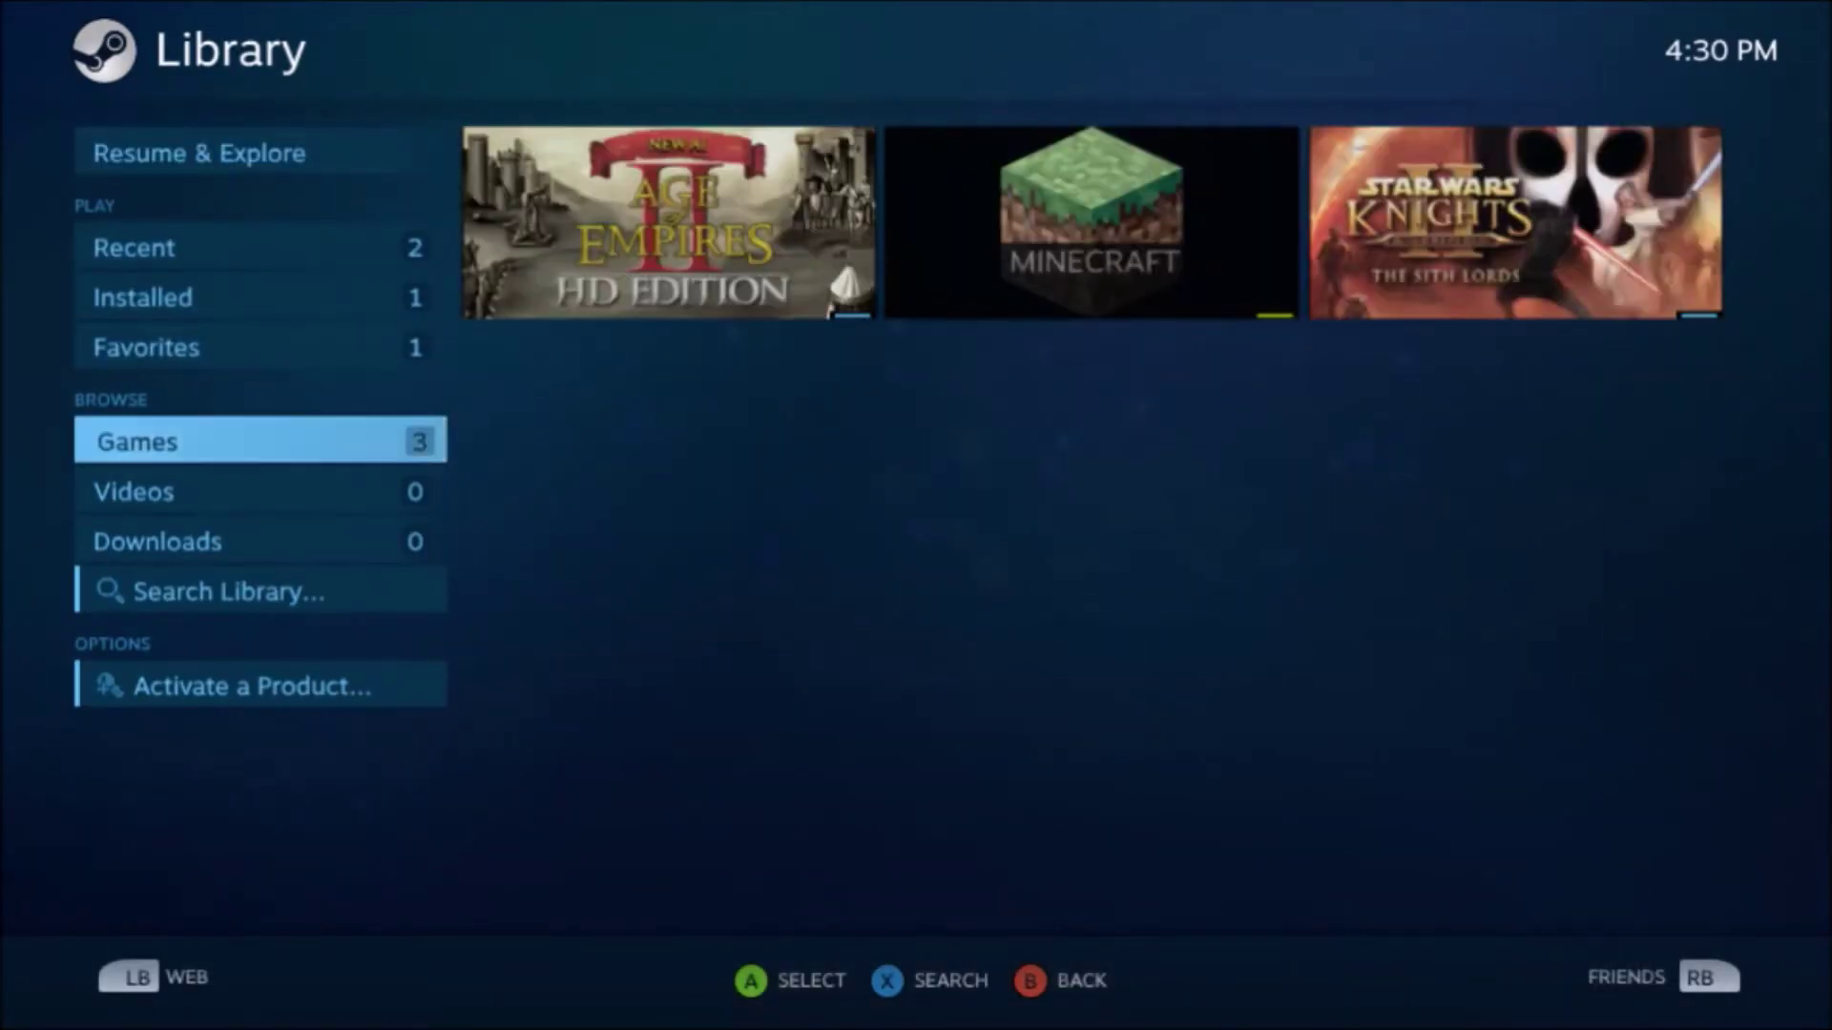
{"action": "key", "text": "Right"}
{"action": "key", "text": "Return"}
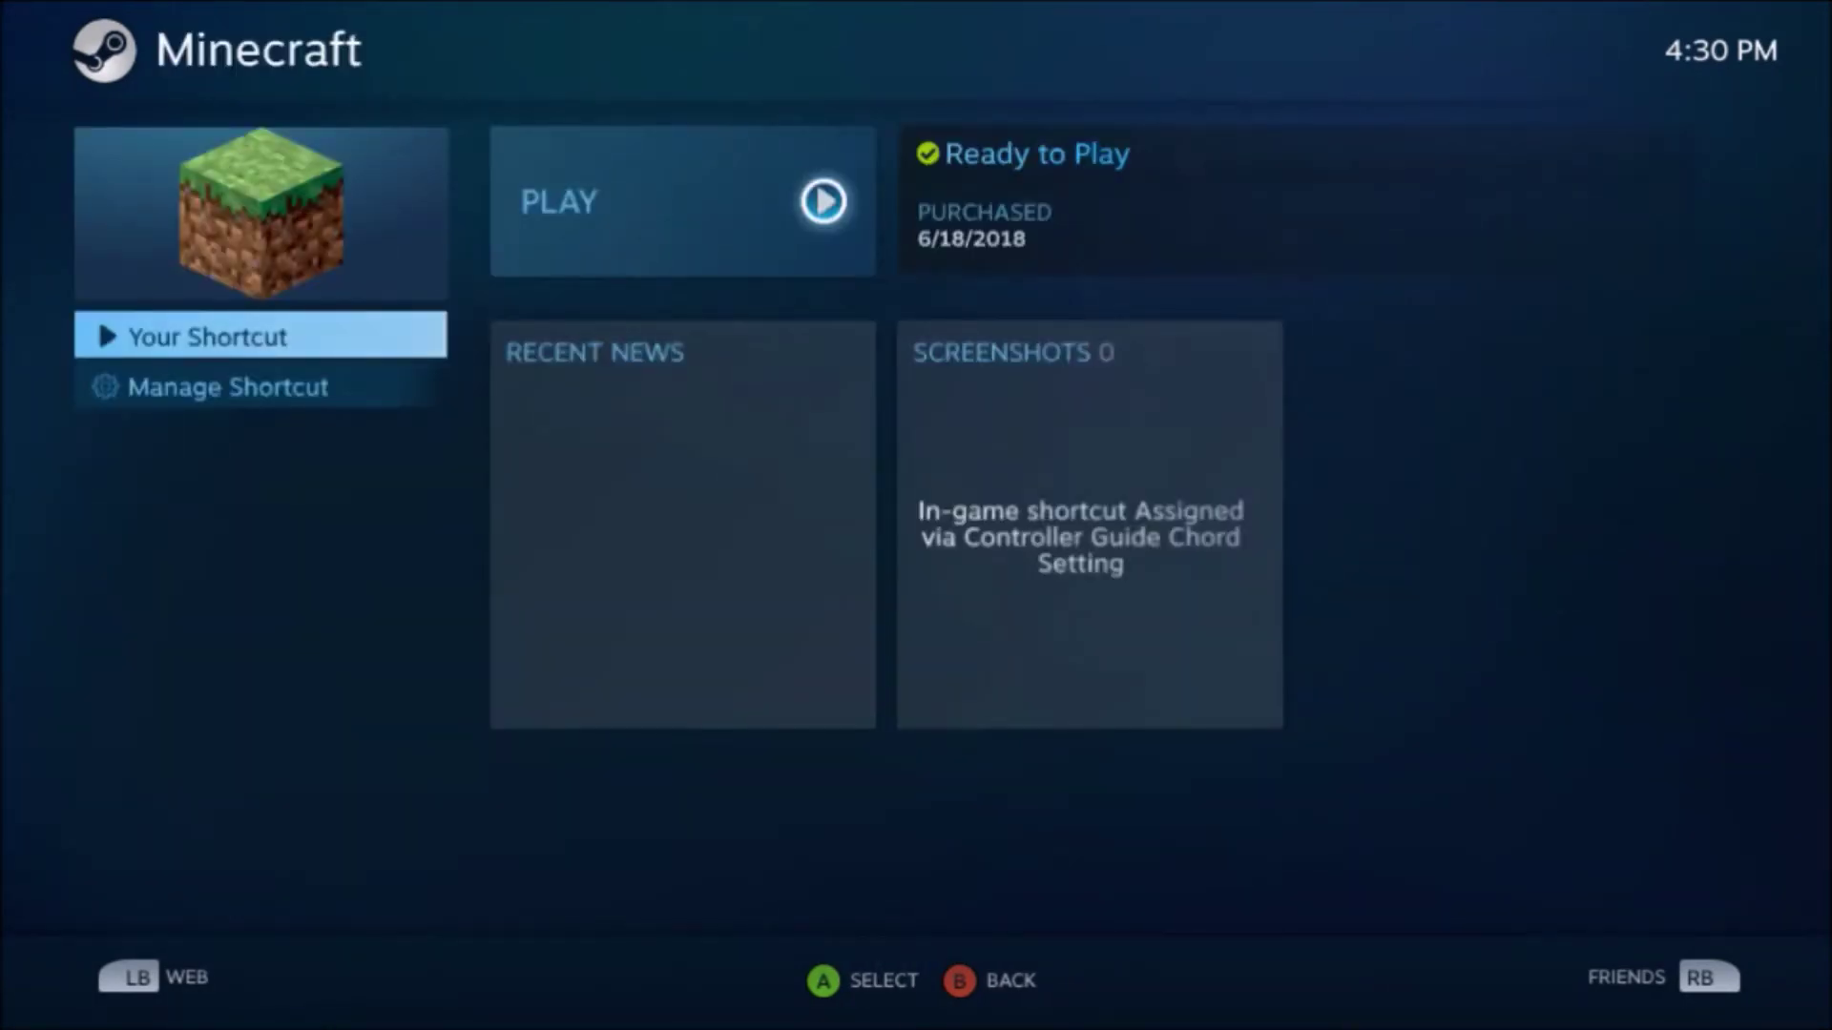
Review the button mapping in the Minecraft shortcut's Controller Configuration, then return to its management options
{"action": "key", "text": "Down"}
{"action": "key", "text": "Right"}
{"action": "key", "text": "Return"}
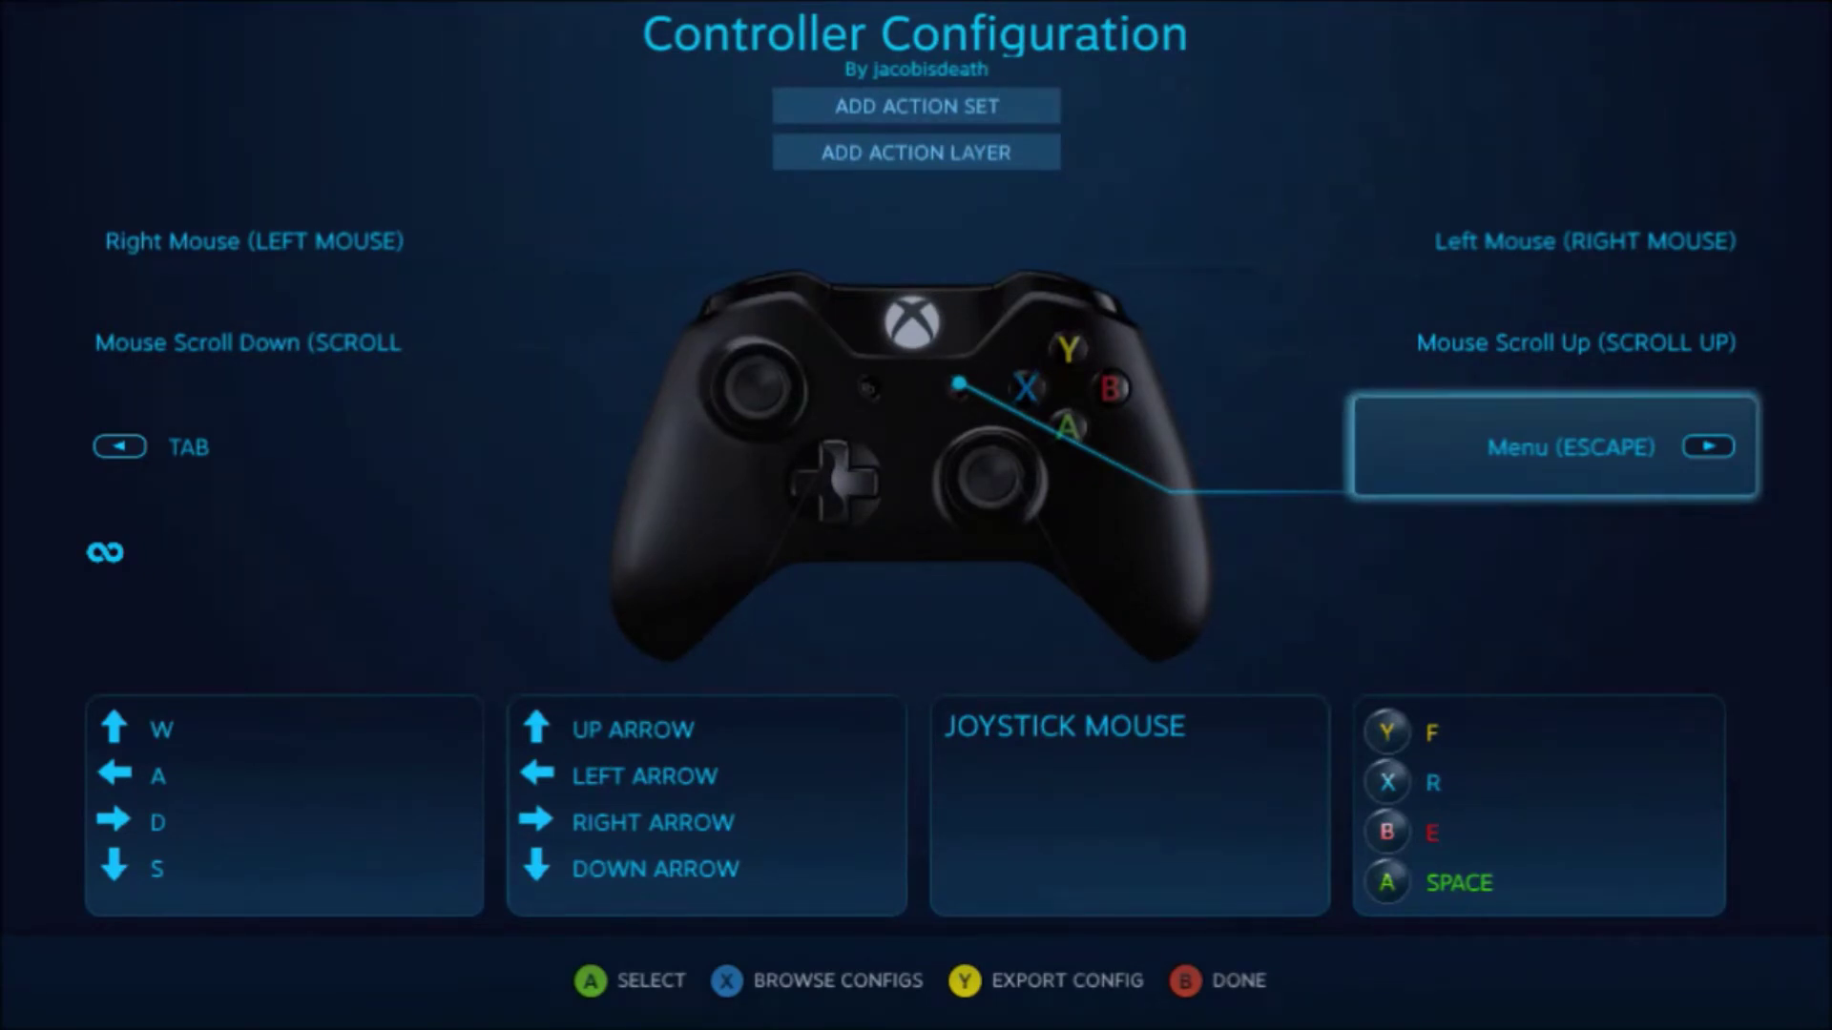
{"action": "key", "text": "Escape"}
Review Minecraft's Controller Options for overlay, Steam configuration and rumble emulation, then accept them and leave the page
{"action": "key", "text": "Down"}
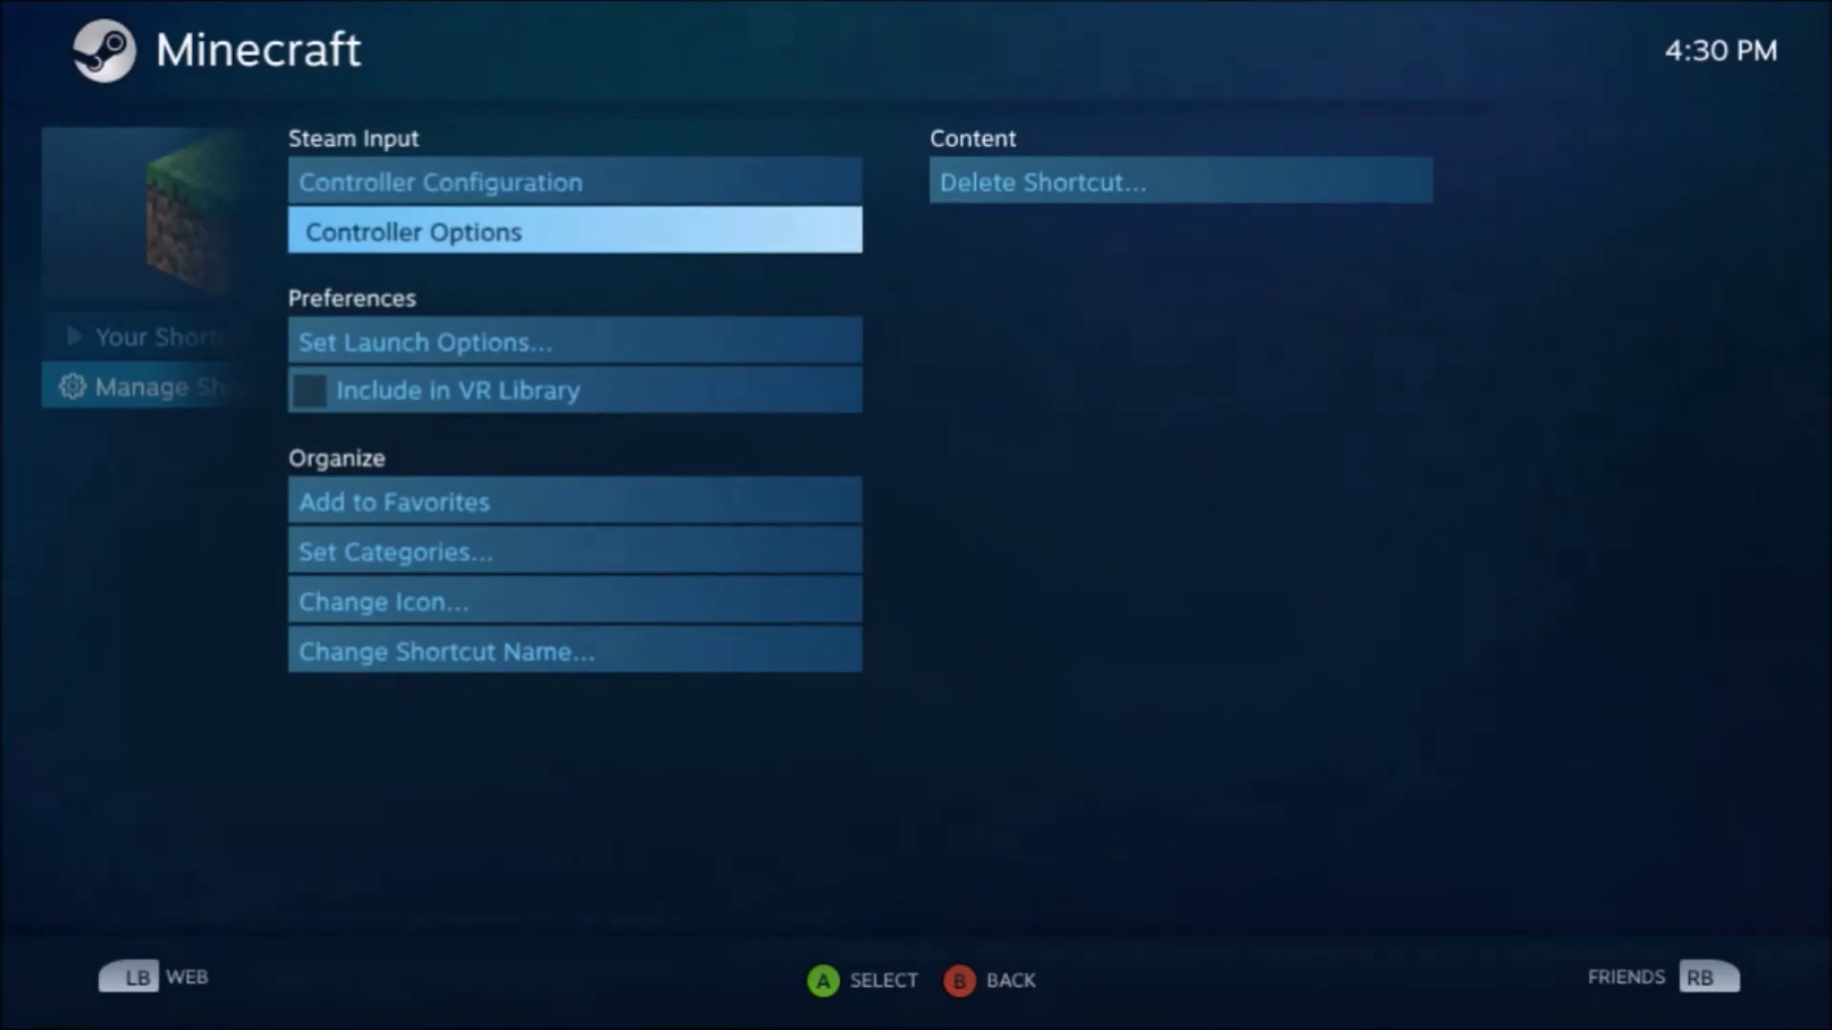
{"action": "key", "text": "Return"}
{"action": "key", "text": "Down"}
{"action": "key", "text": "Down"}
{"action": "key", "text": "Down"}
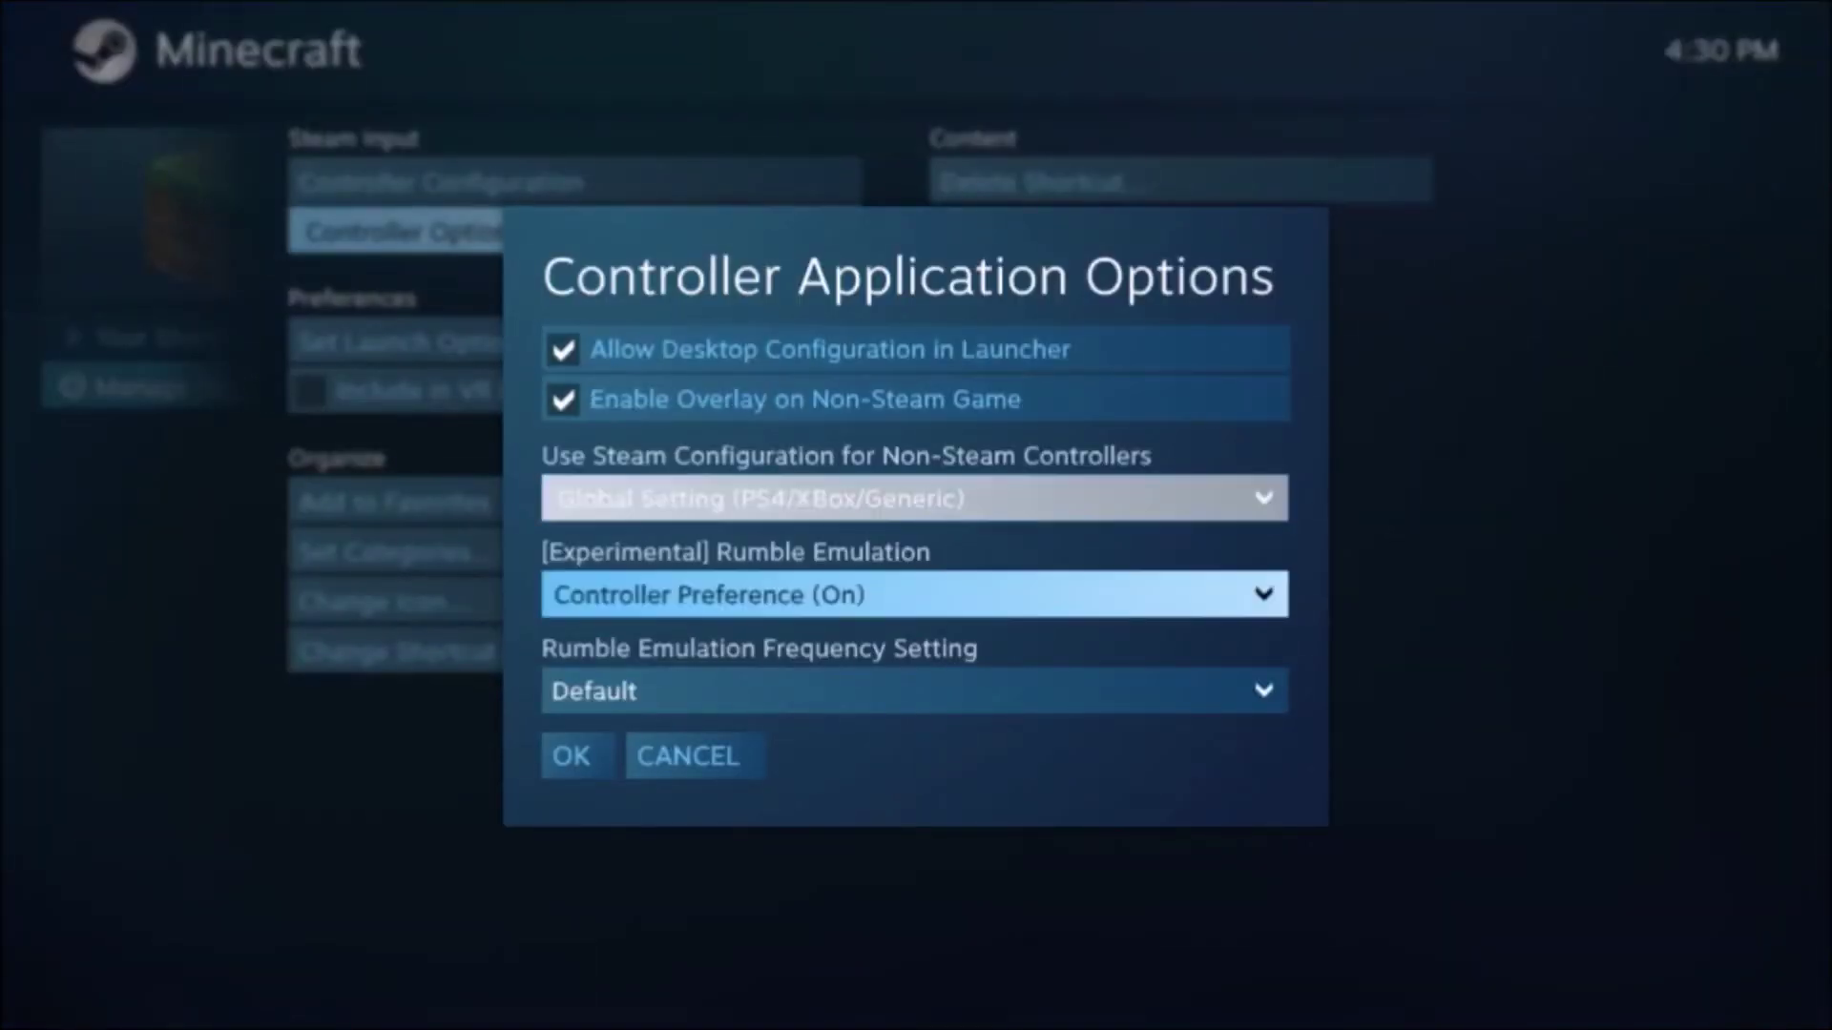
{"action": "key", "text": "Up"}
{"action": "key", "text": "Down"}
{"action": "key", "text": "Down"}
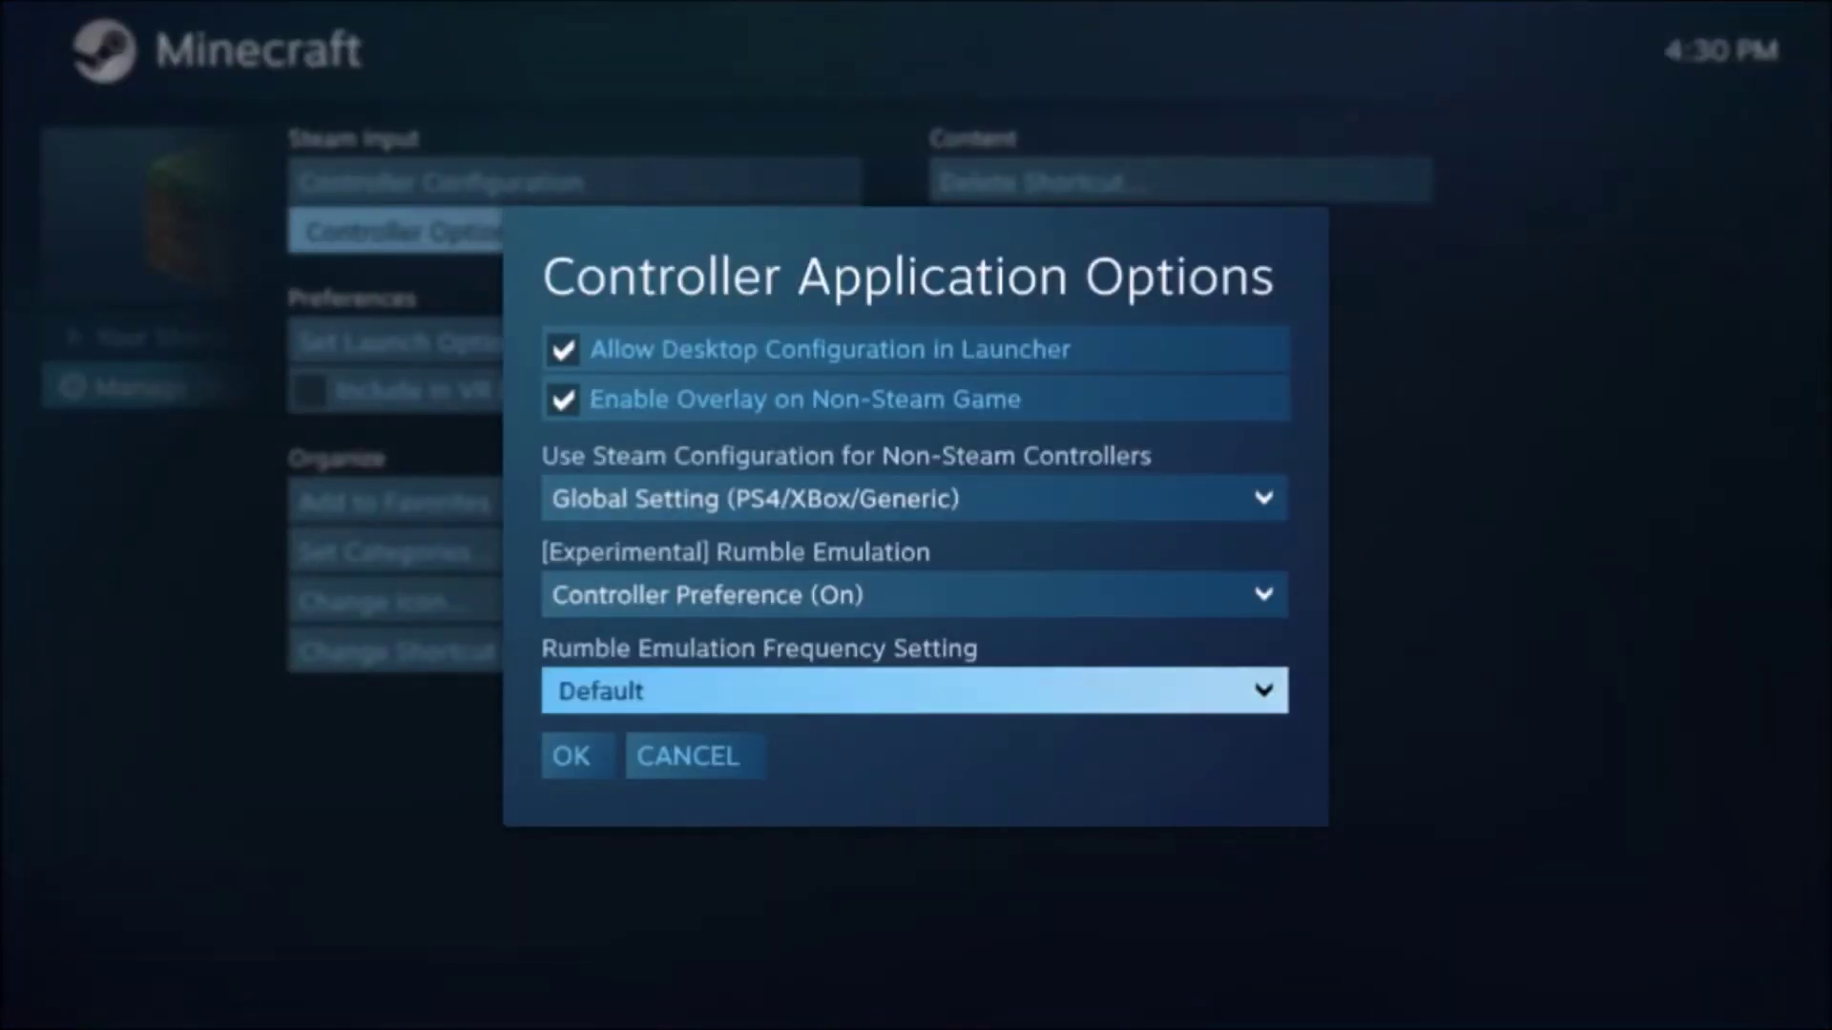
{"action": "key", "text": "Down"}
{"action": "key", "text": "Return"}
{"action": "key", "text": "Escape"}
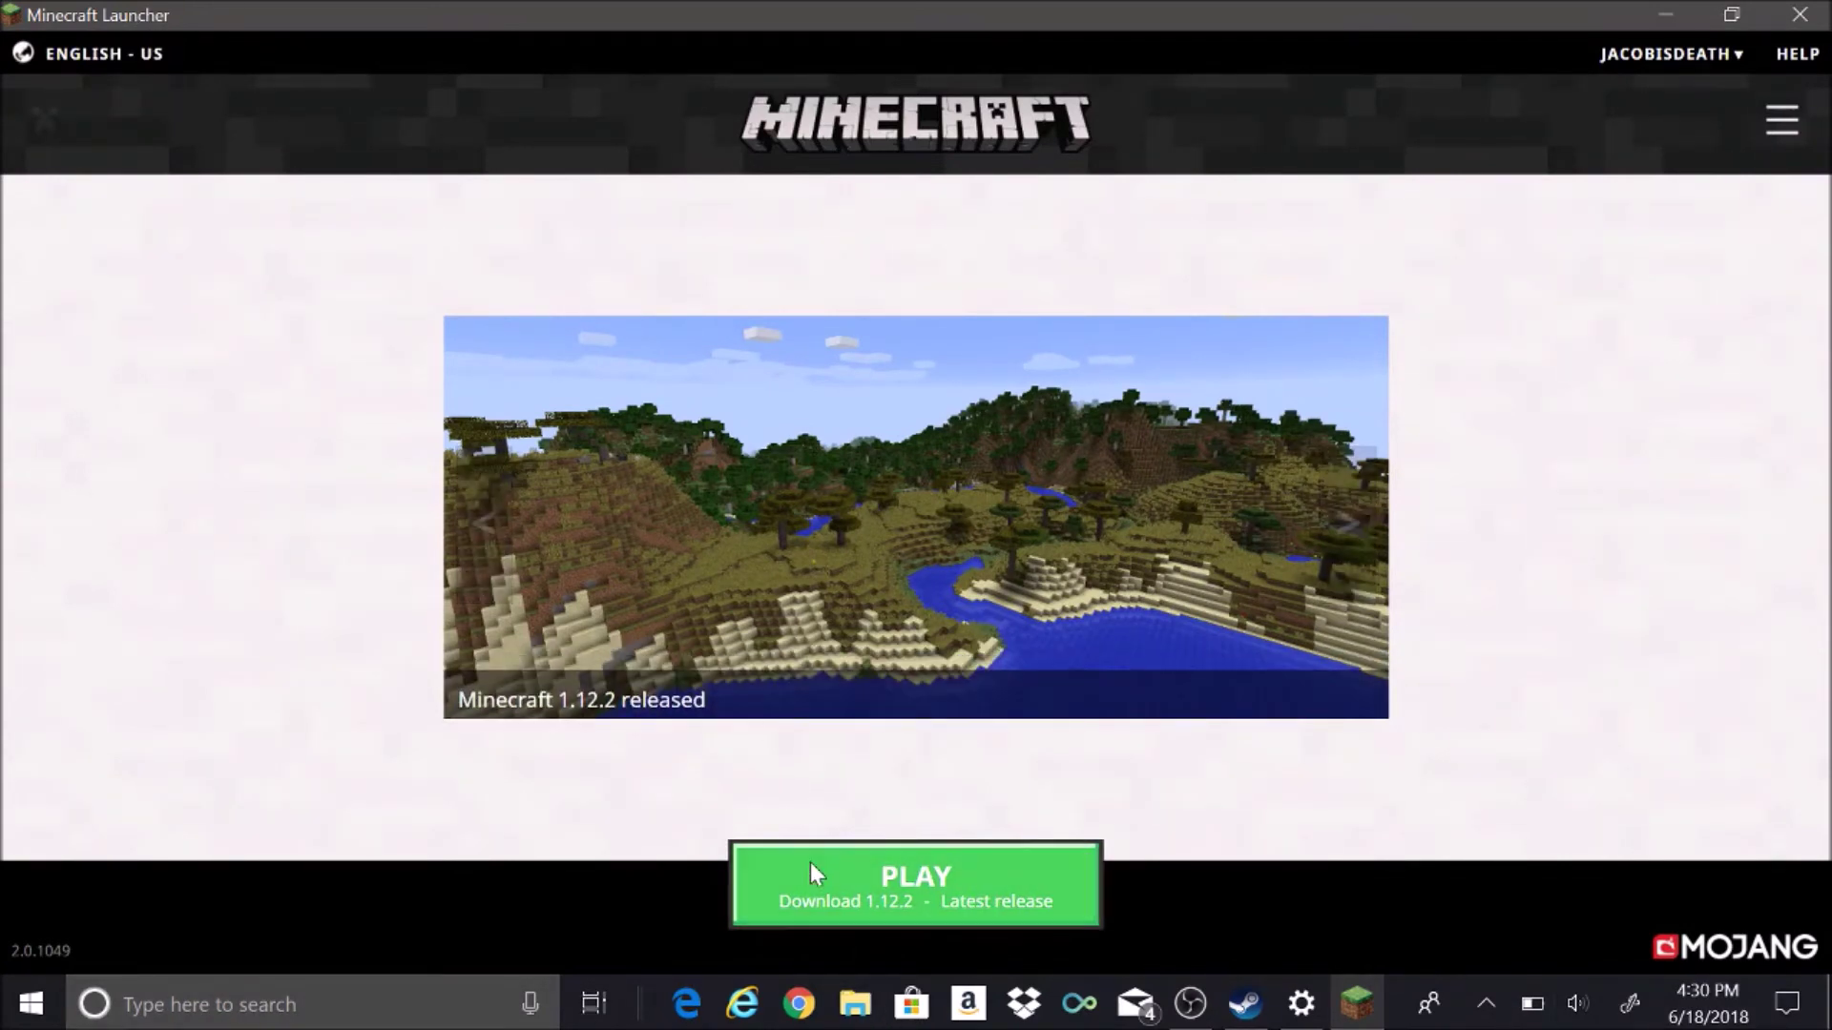
Start Minecraft 1.12.2 from the Minecraft Launcher and create a singleplayer world named New World in Survival mode
{"action": "left_click", "coordinate": [810, 864]}
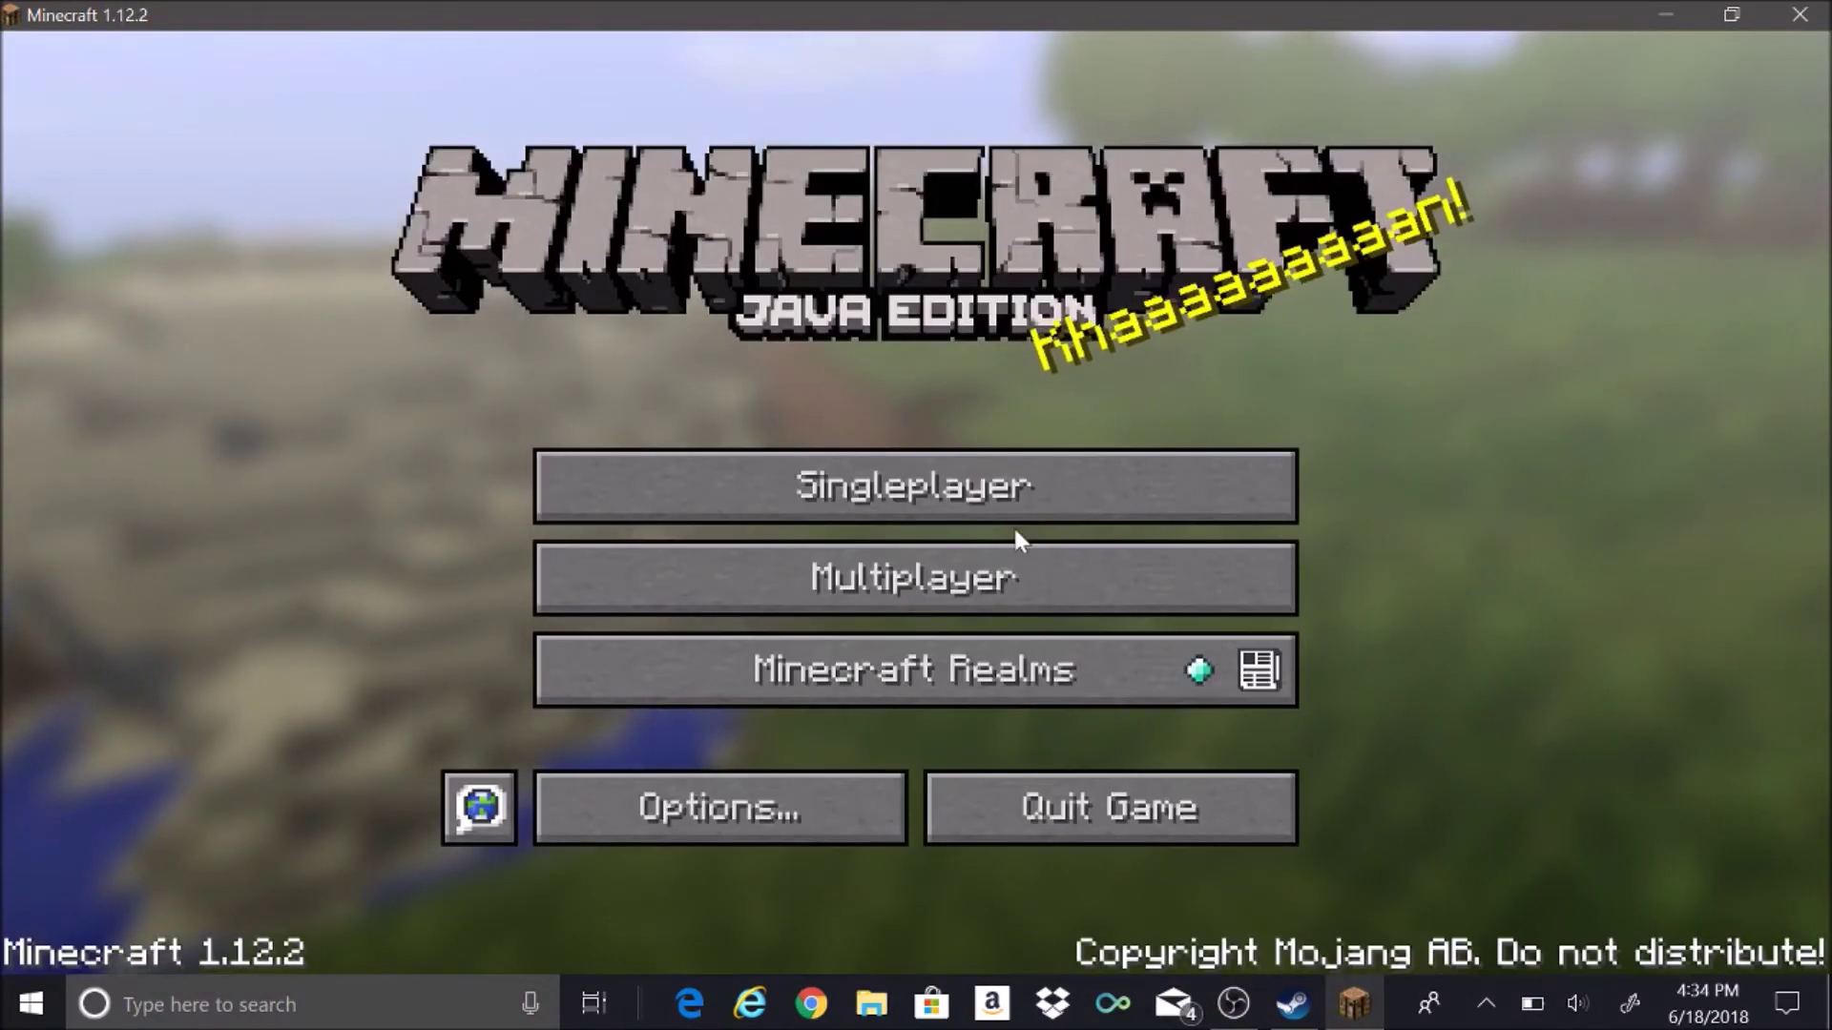
{"action": "left_click", "coordinate": [917, 472]}
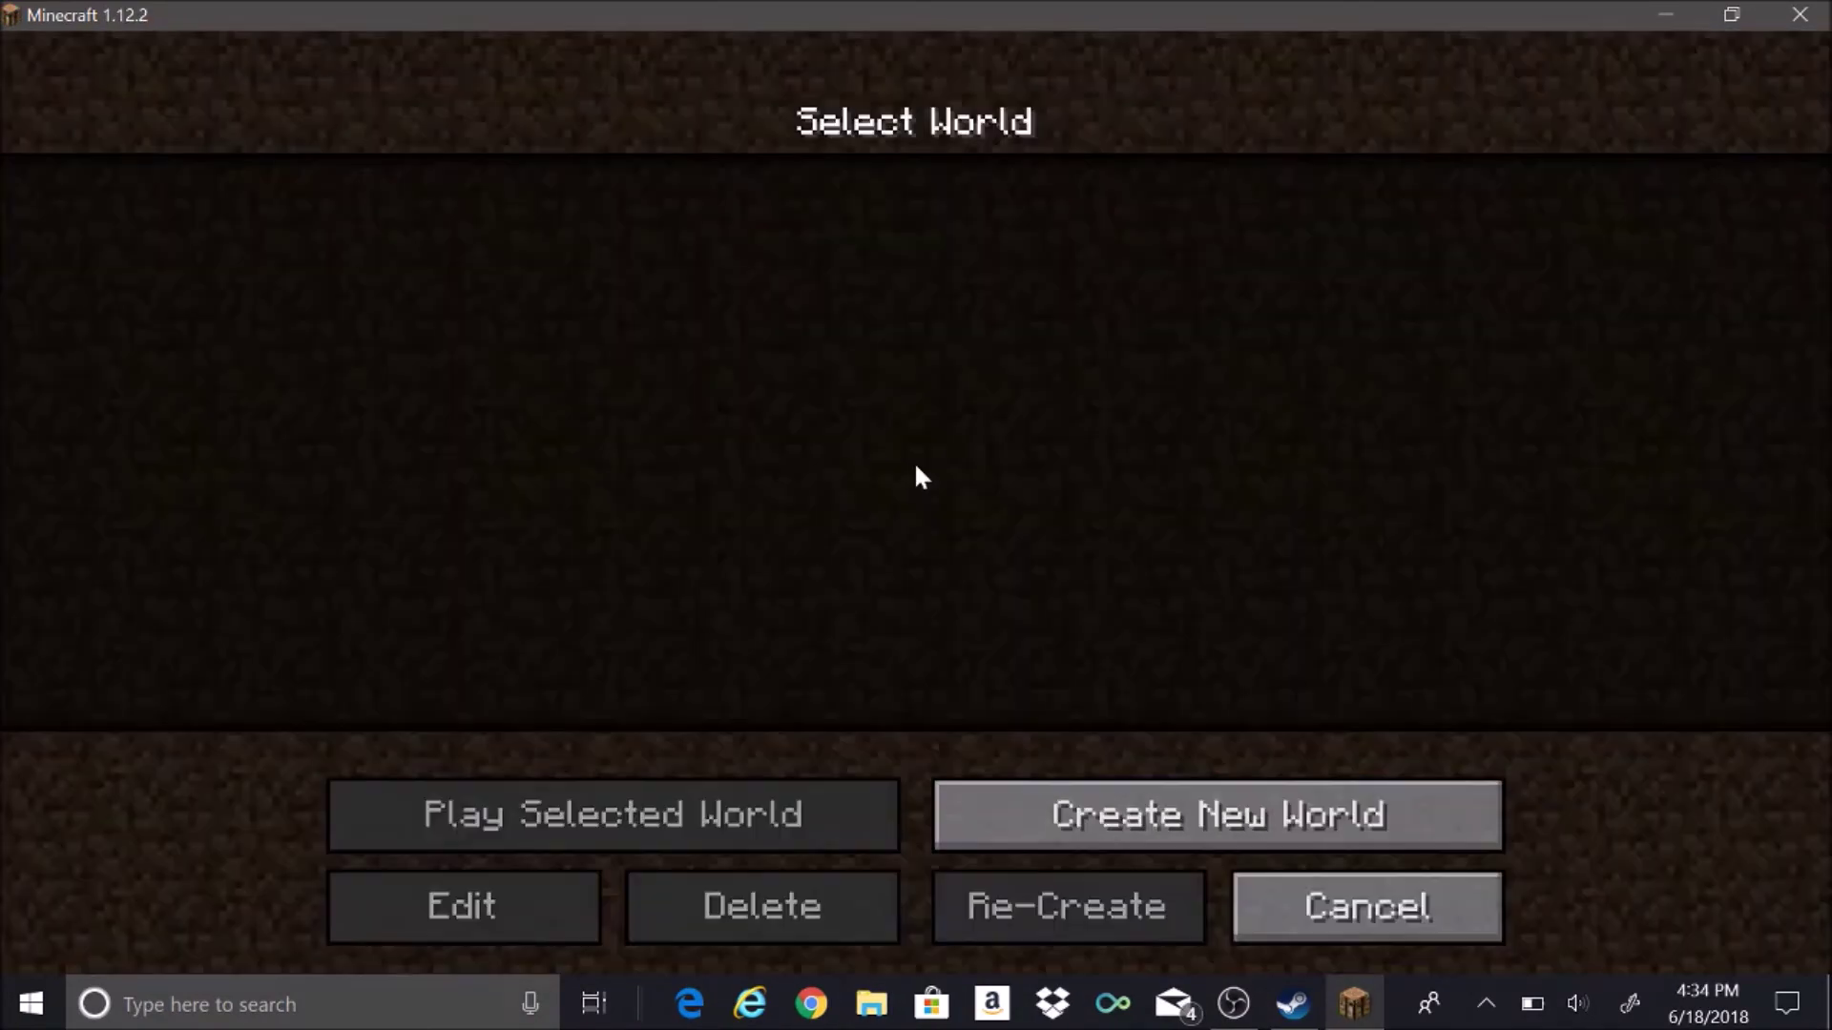
{"action": "left_click", "coordinate": [1064, 788]}
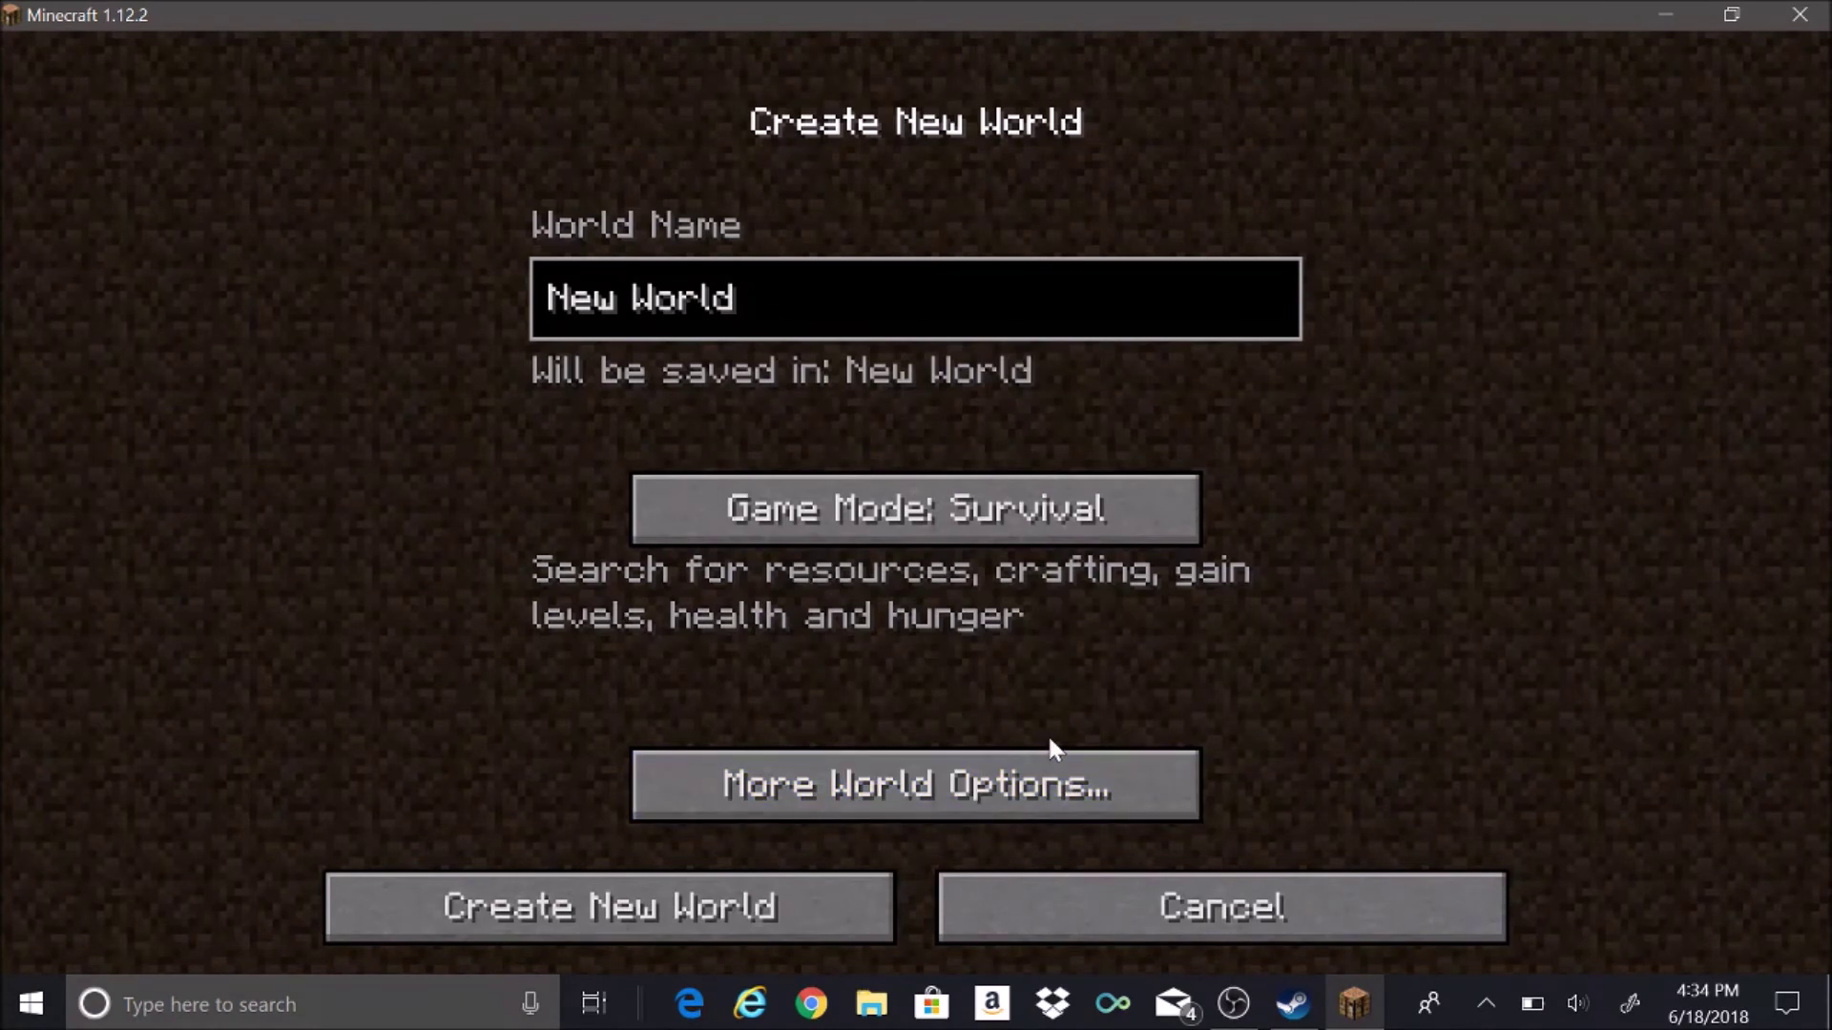
{"action": "left_click", "coordinate": [837, 884]}
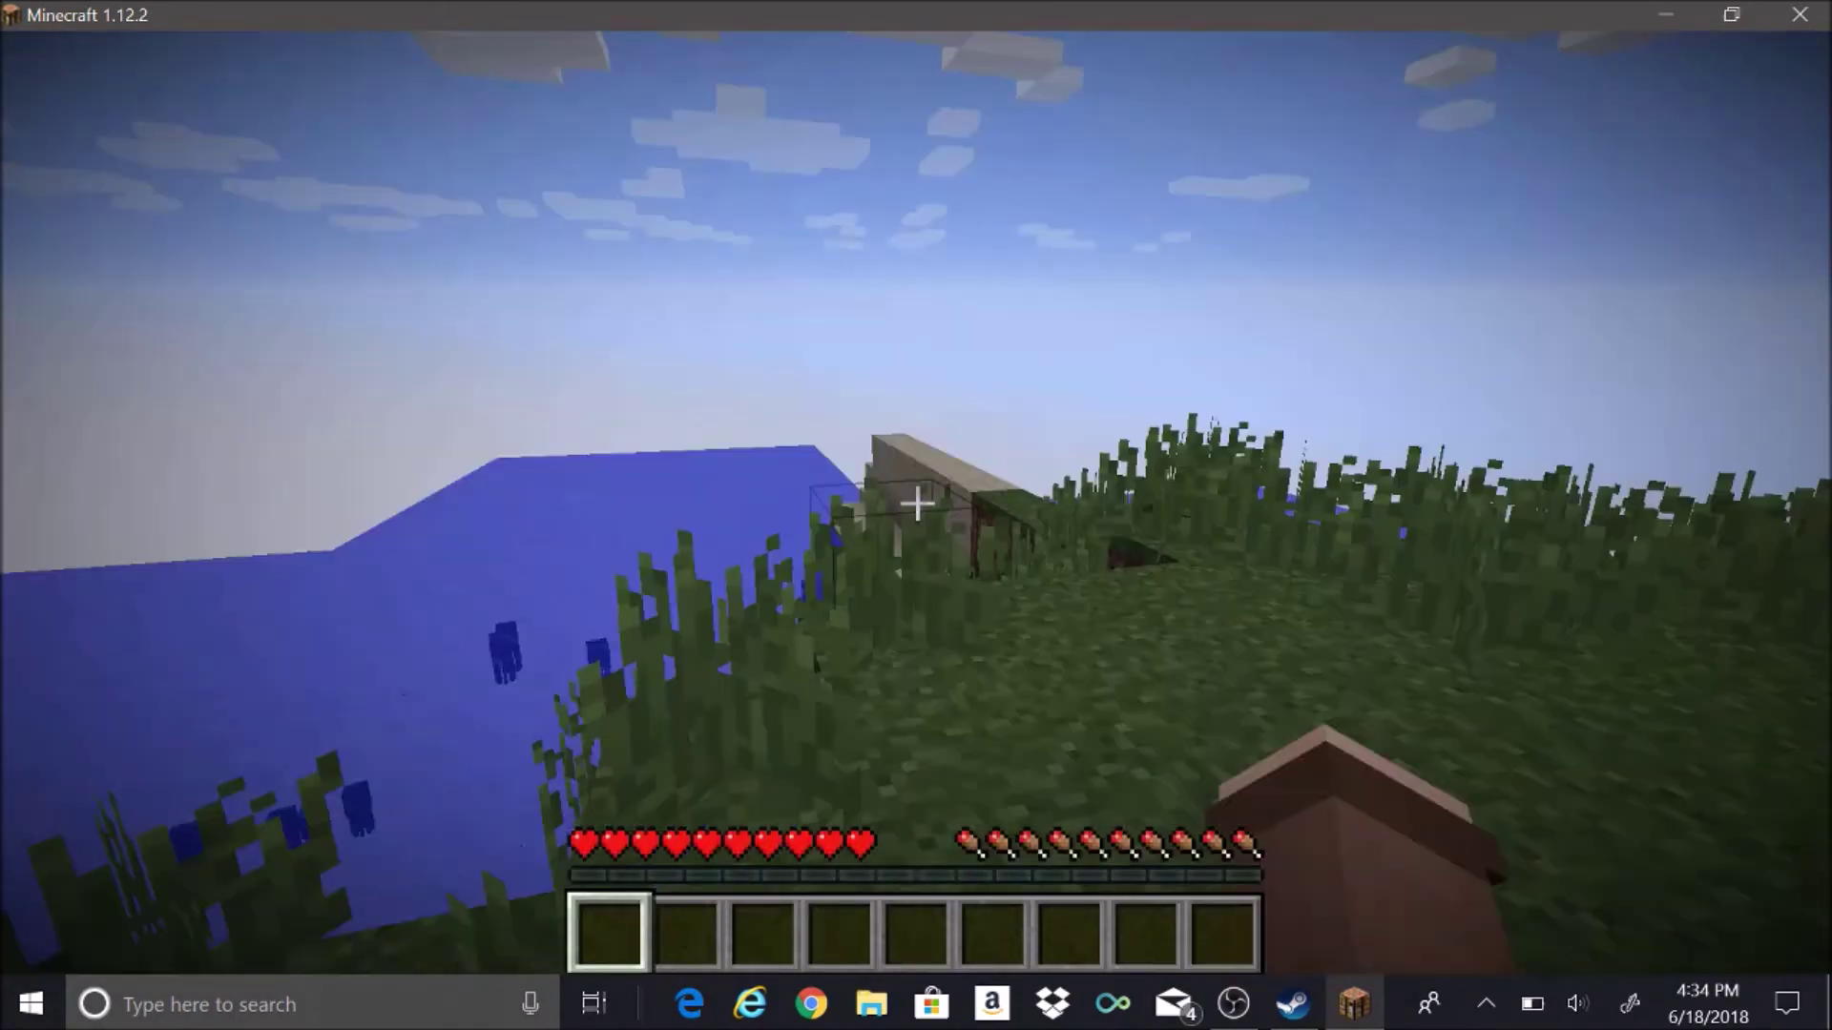
Test the controls by looking around, digging out a grass block, and opening and closing the inventory
{"action": "mouse_move", "coordinate": [916, 504]}
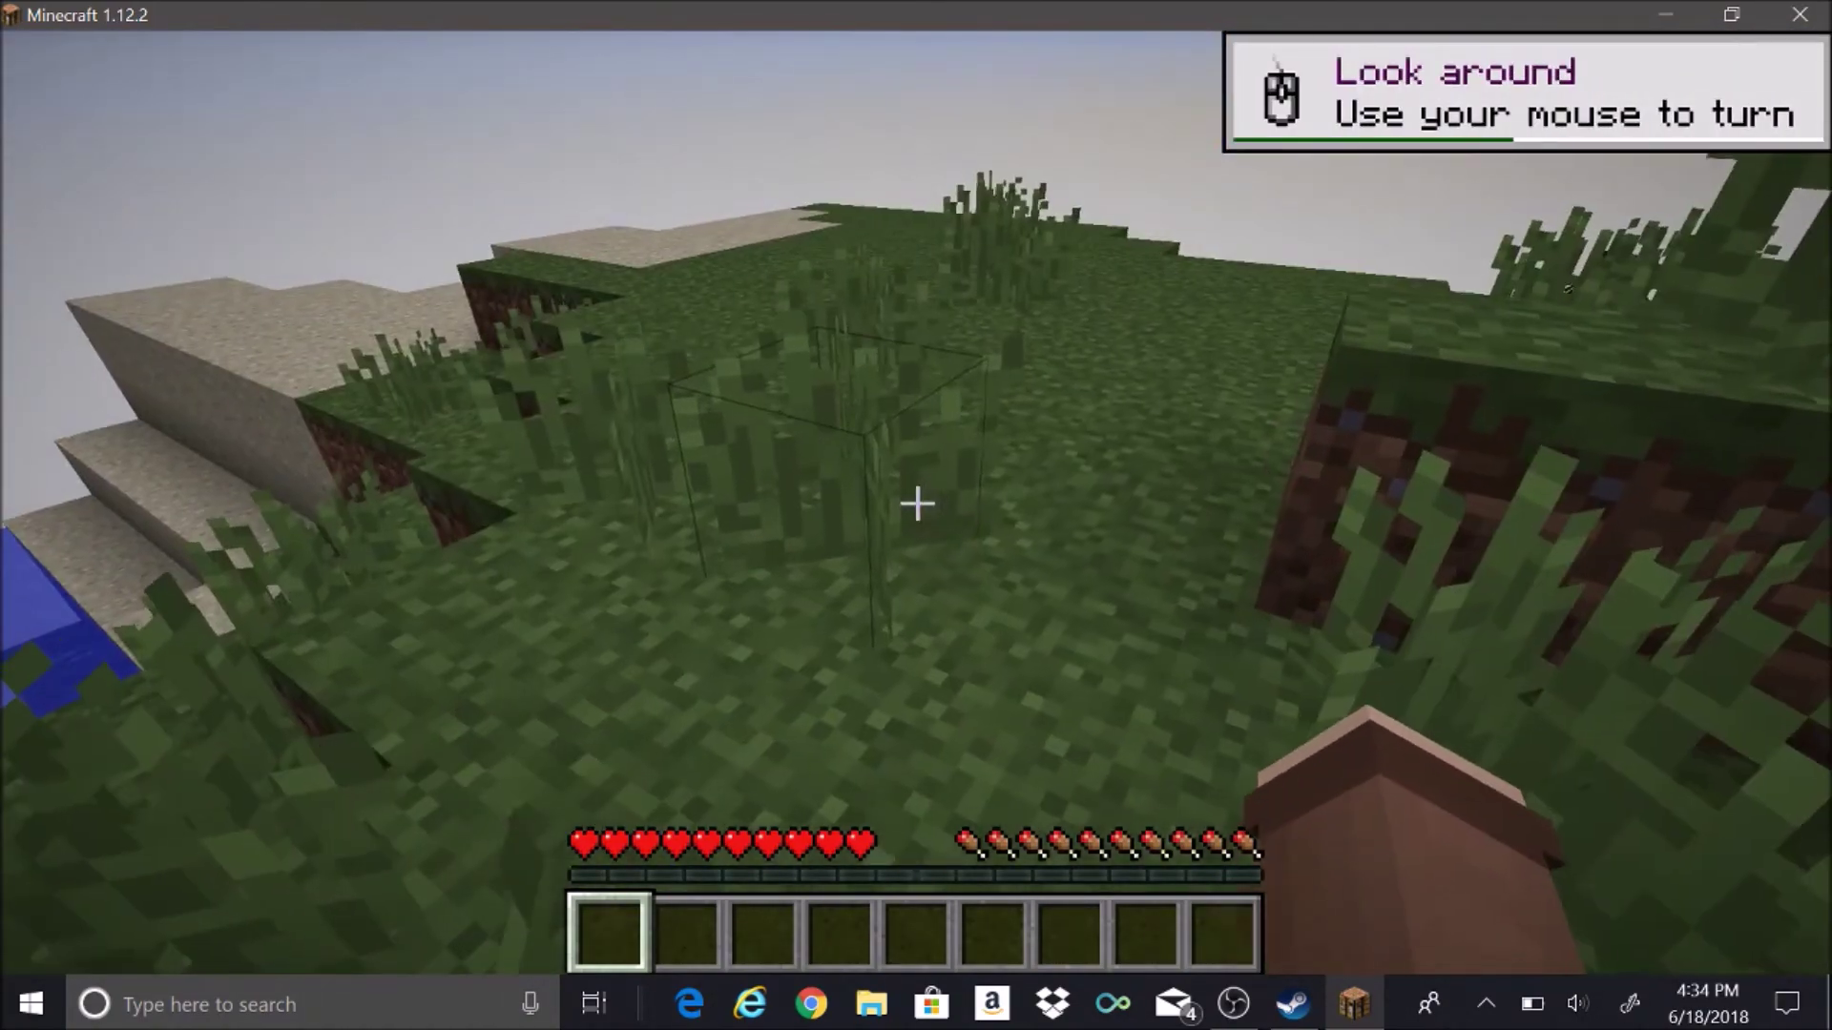
{"action": "left_click_drag", "start_coordinate": [916, 505], "coordinate": [916, 504]}
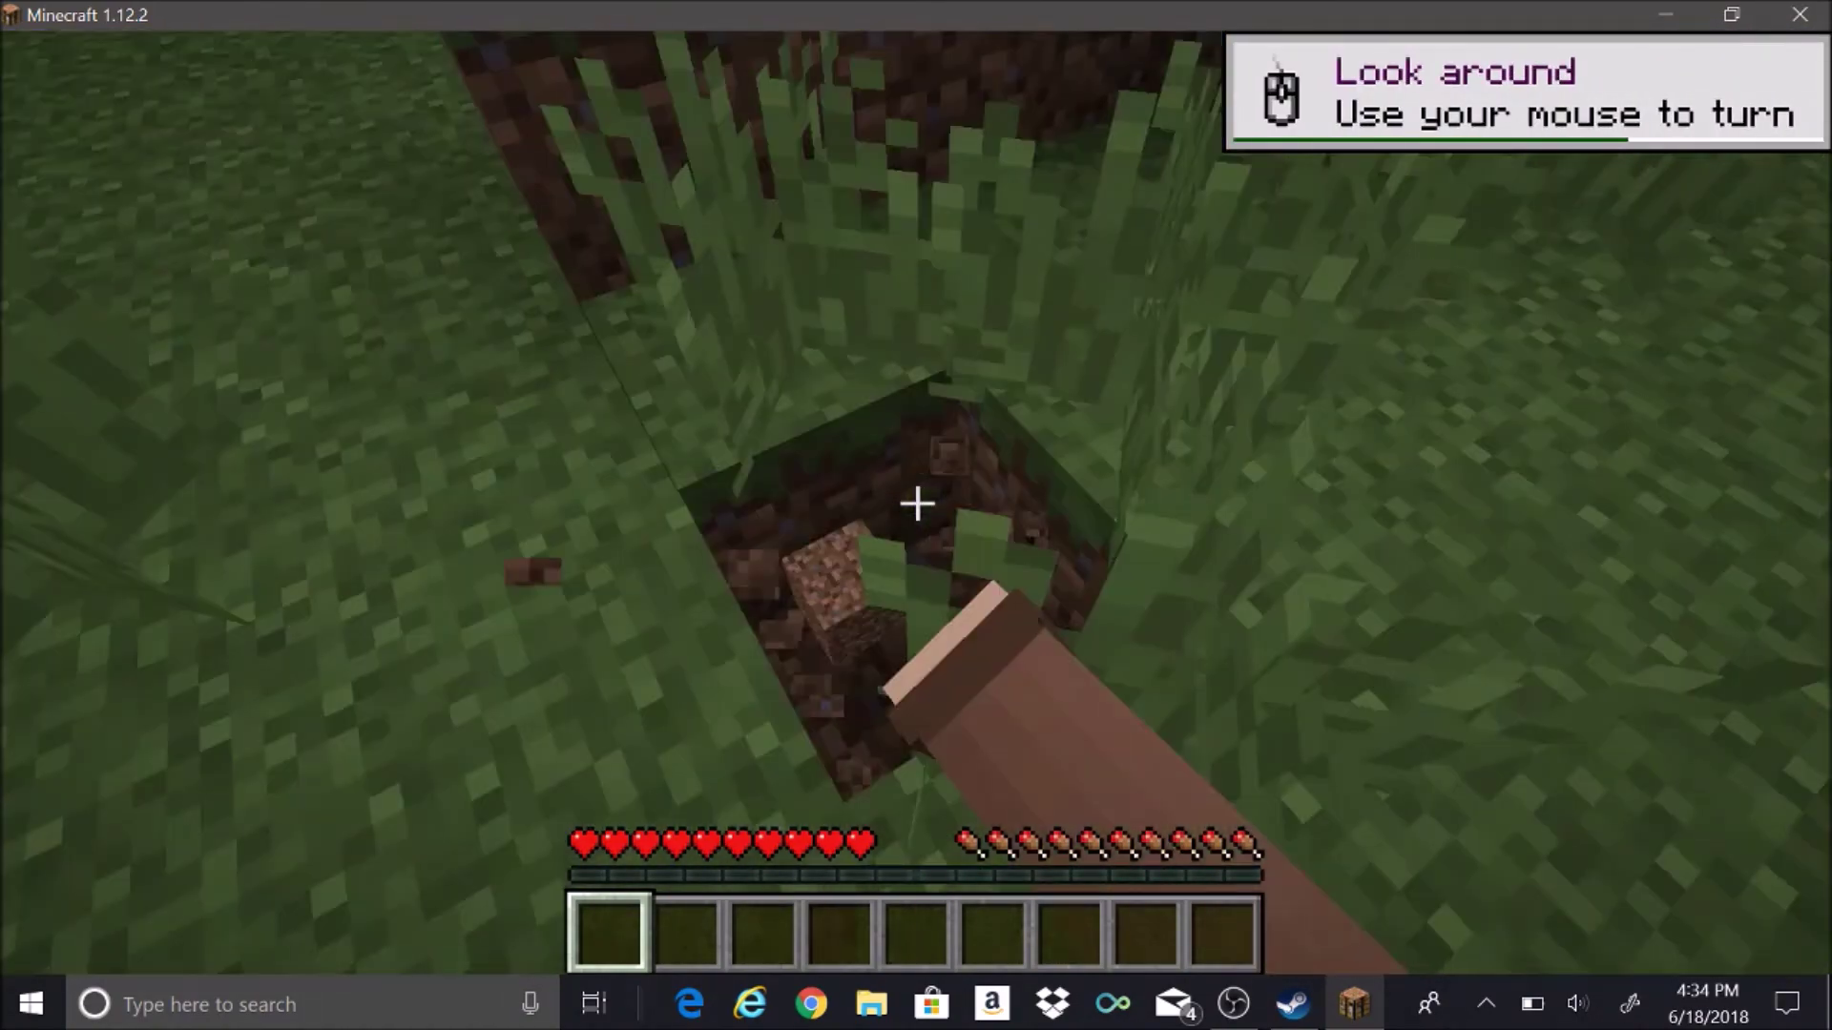
{"action": "mouse_move", "coordinate": [916, 504]}
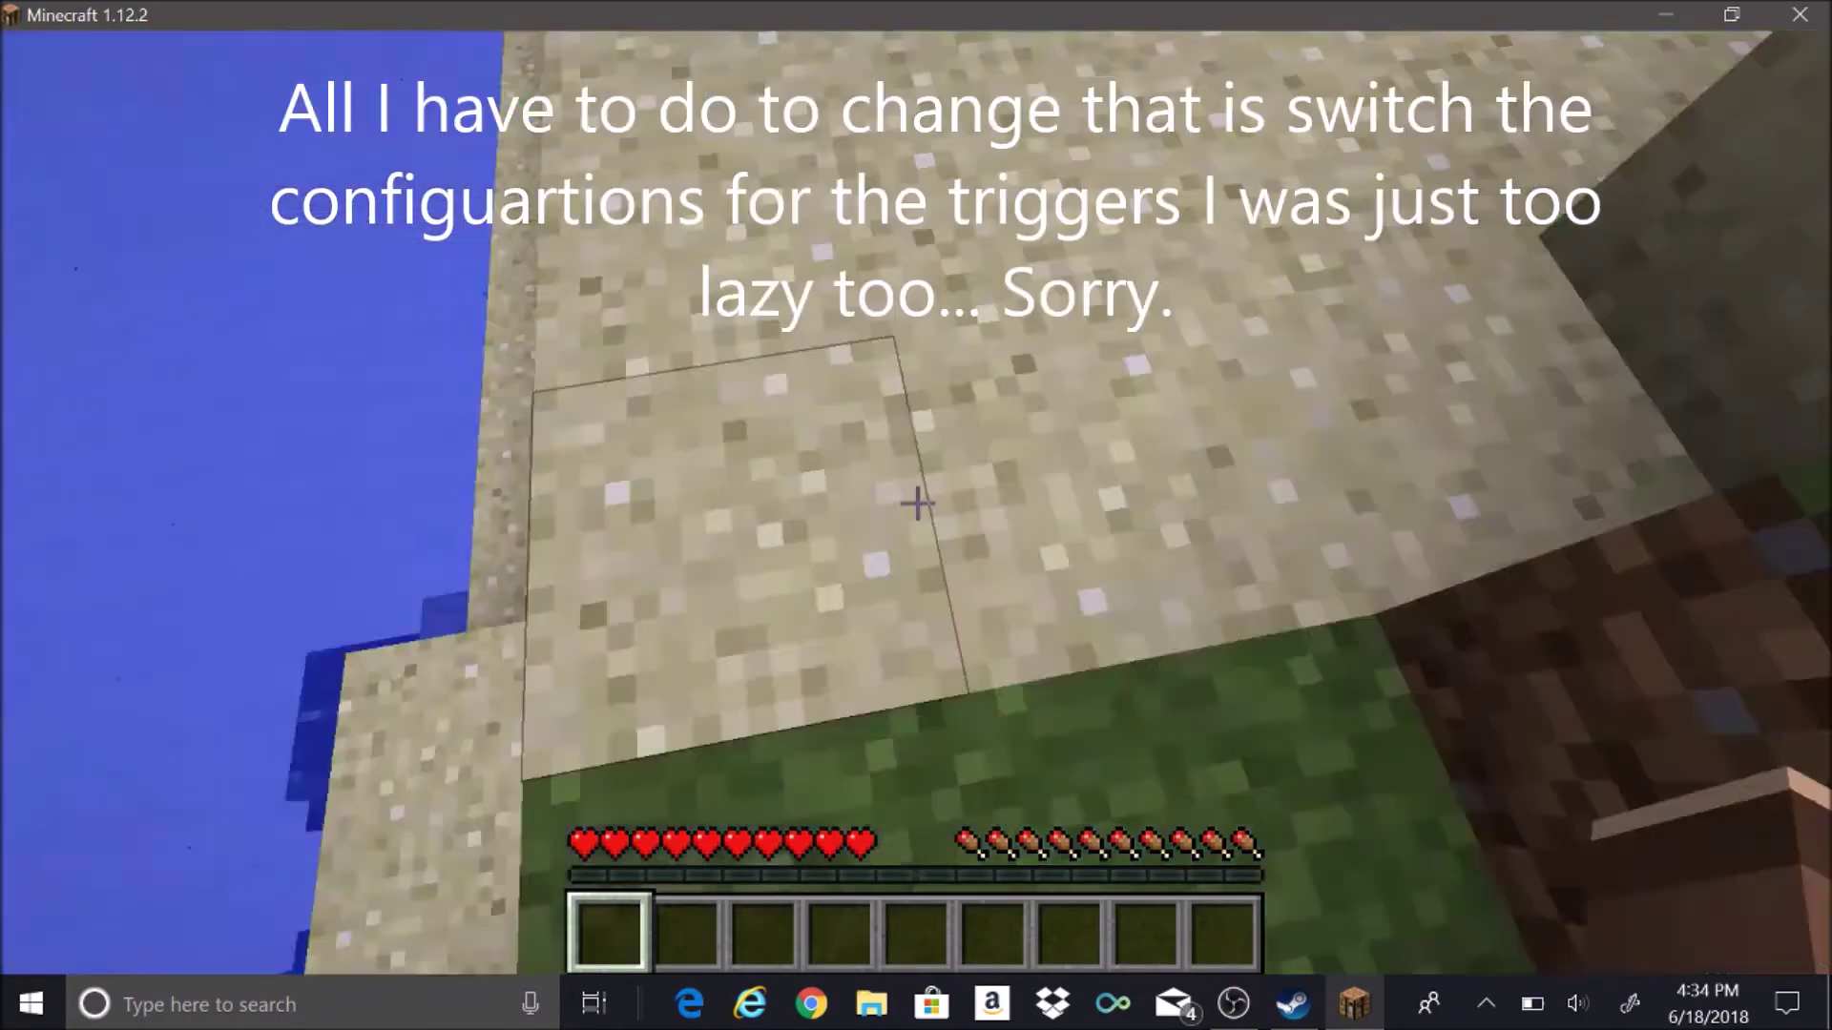
{"action": "key", "text": "e"}
{"action": "key", "text": "e"}
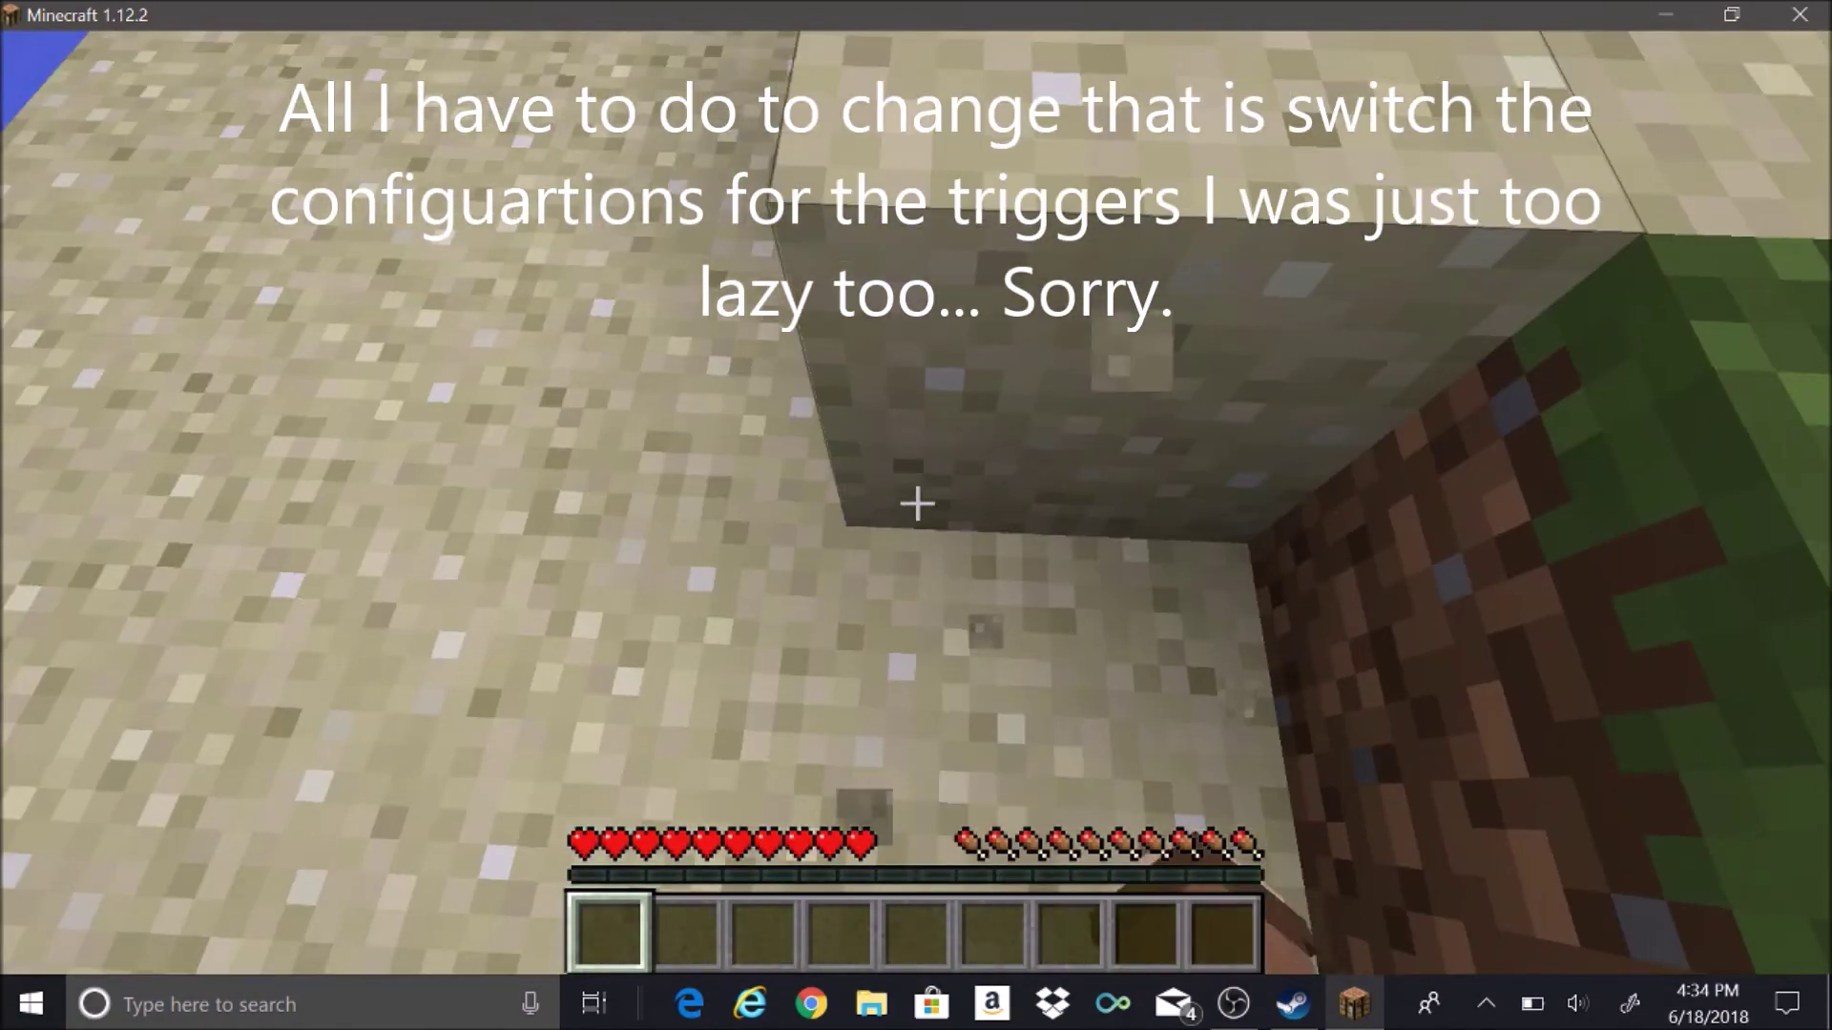
Dig up sand on the shore and place the collected sand block back in the world
{"action": "left_click", "coordinate": [917, 505]}
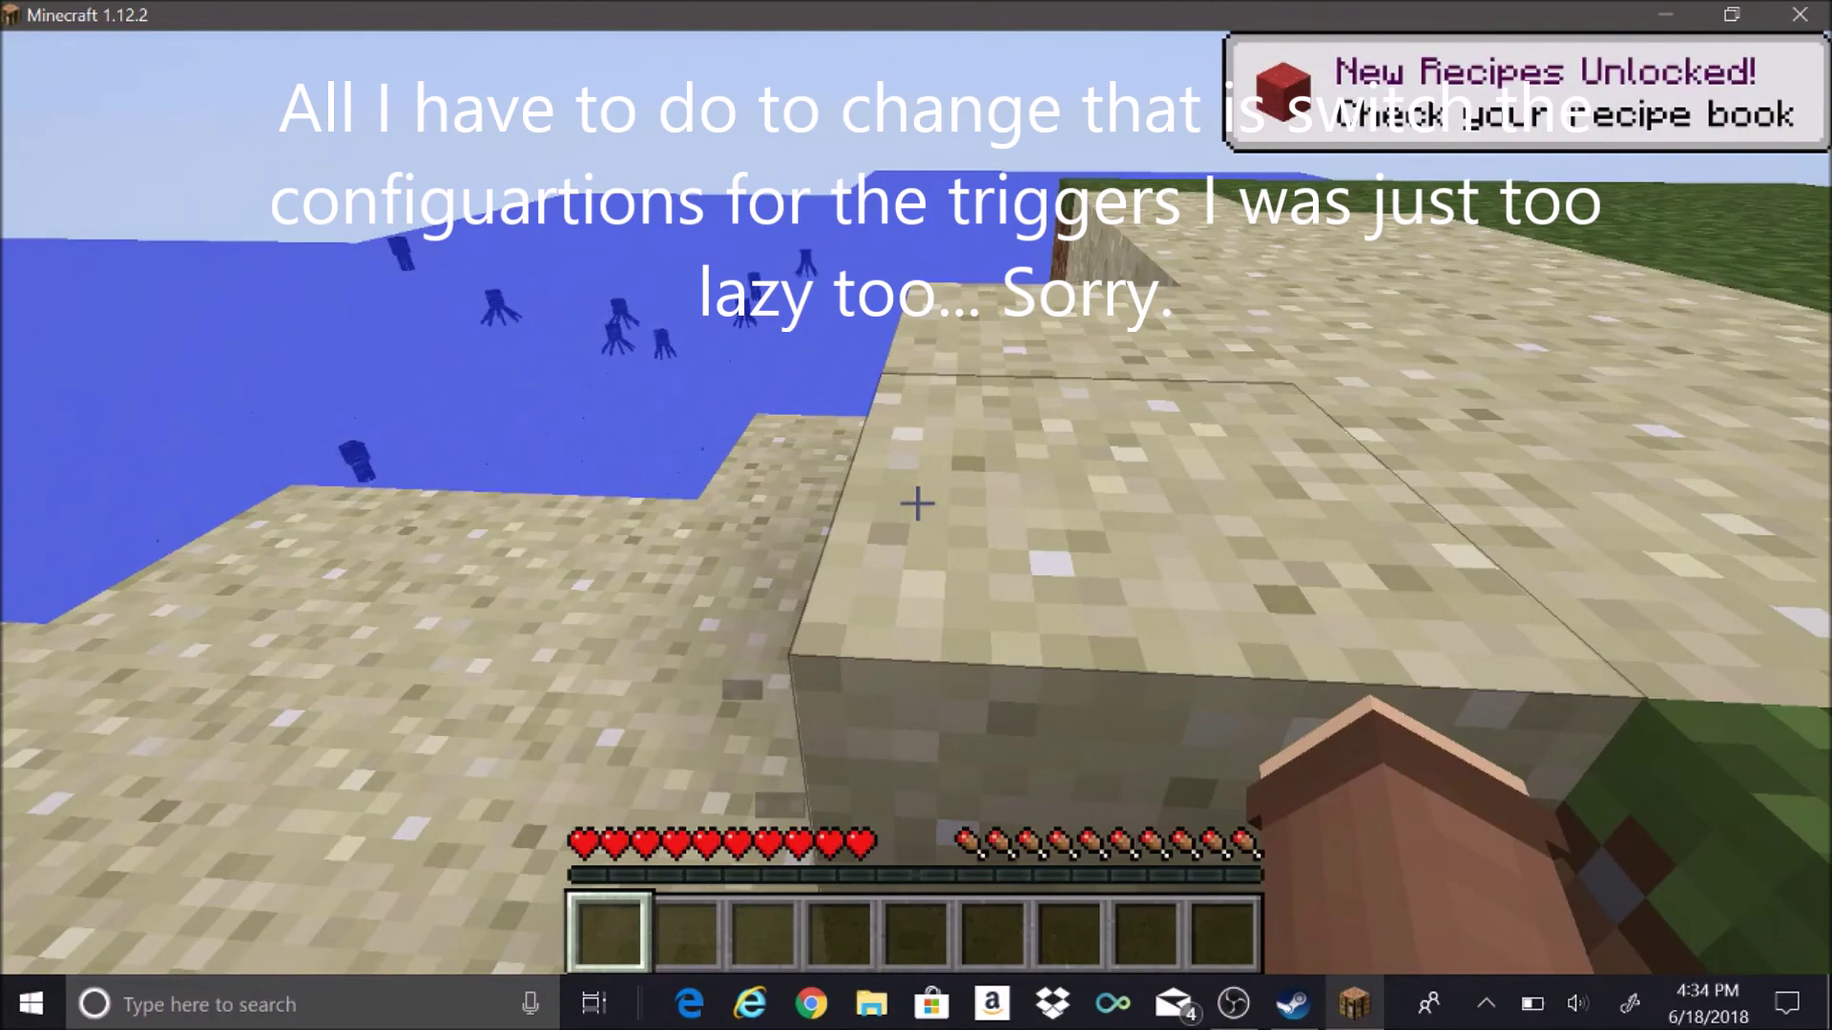
{"action": "left_click", "coordinate": [916, 503]}
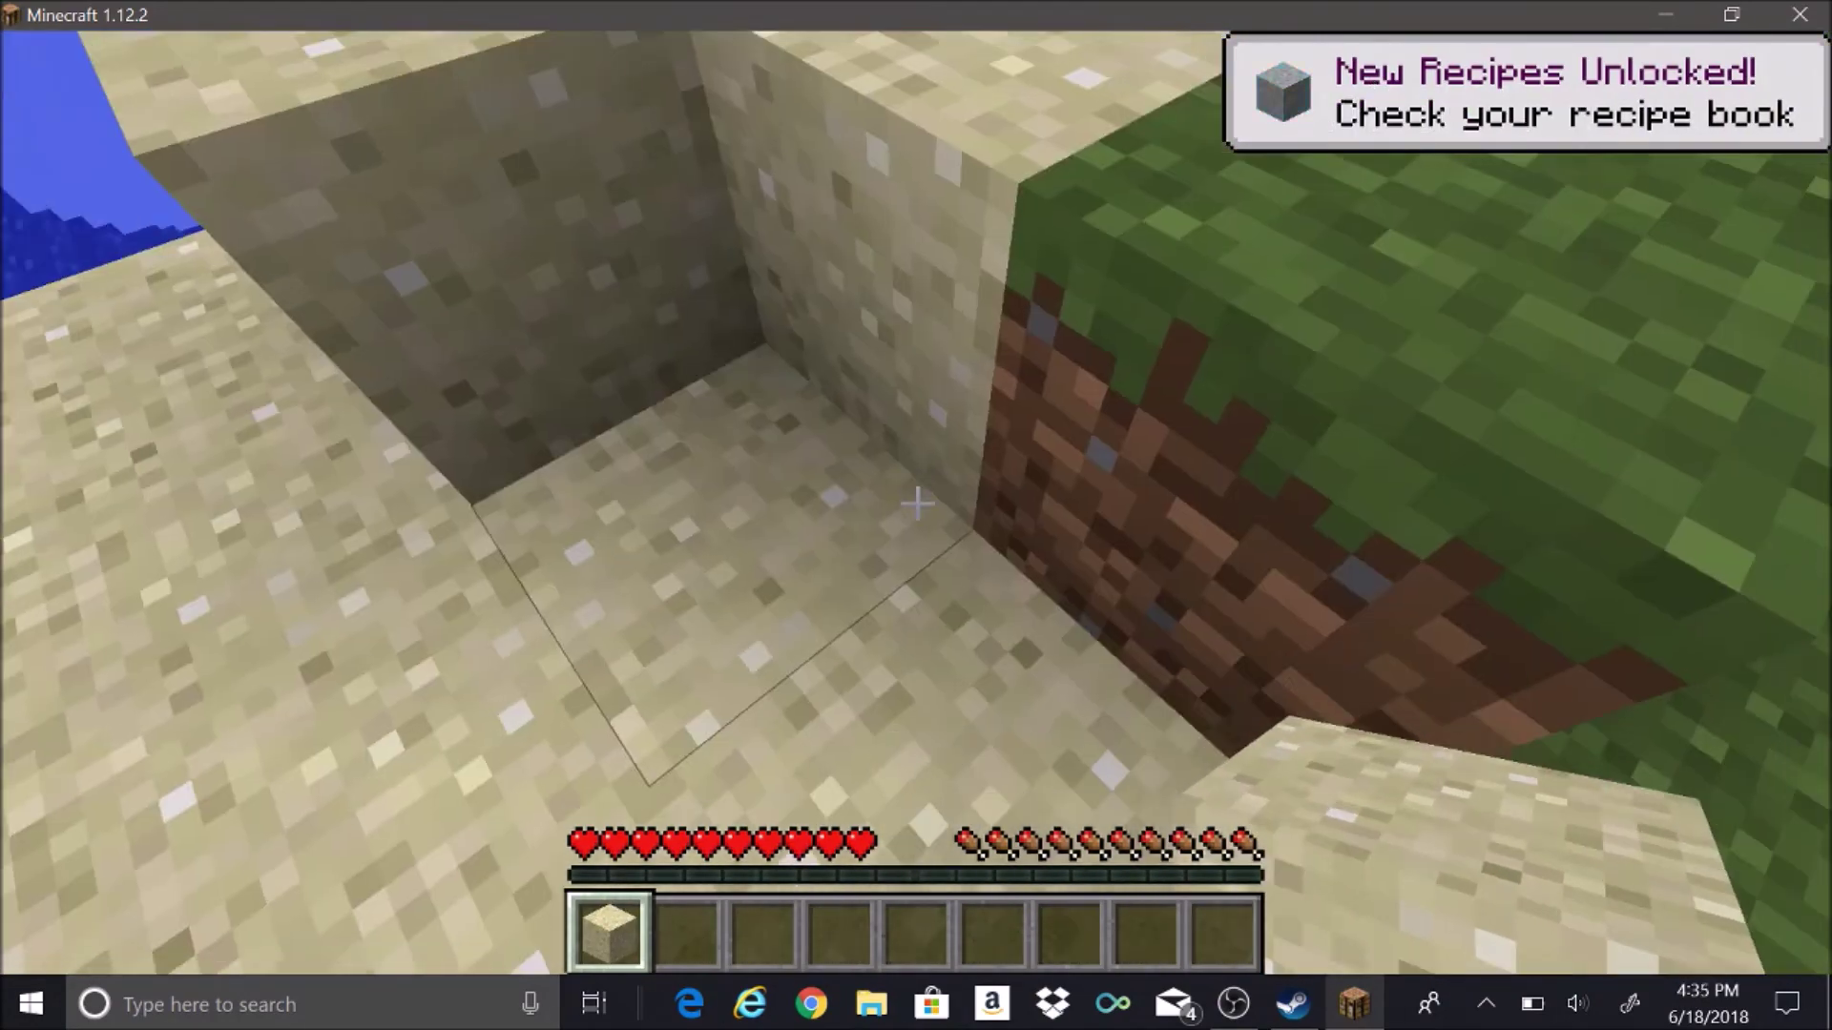
{"action": "right_click", "coordinate": [915, 505]}
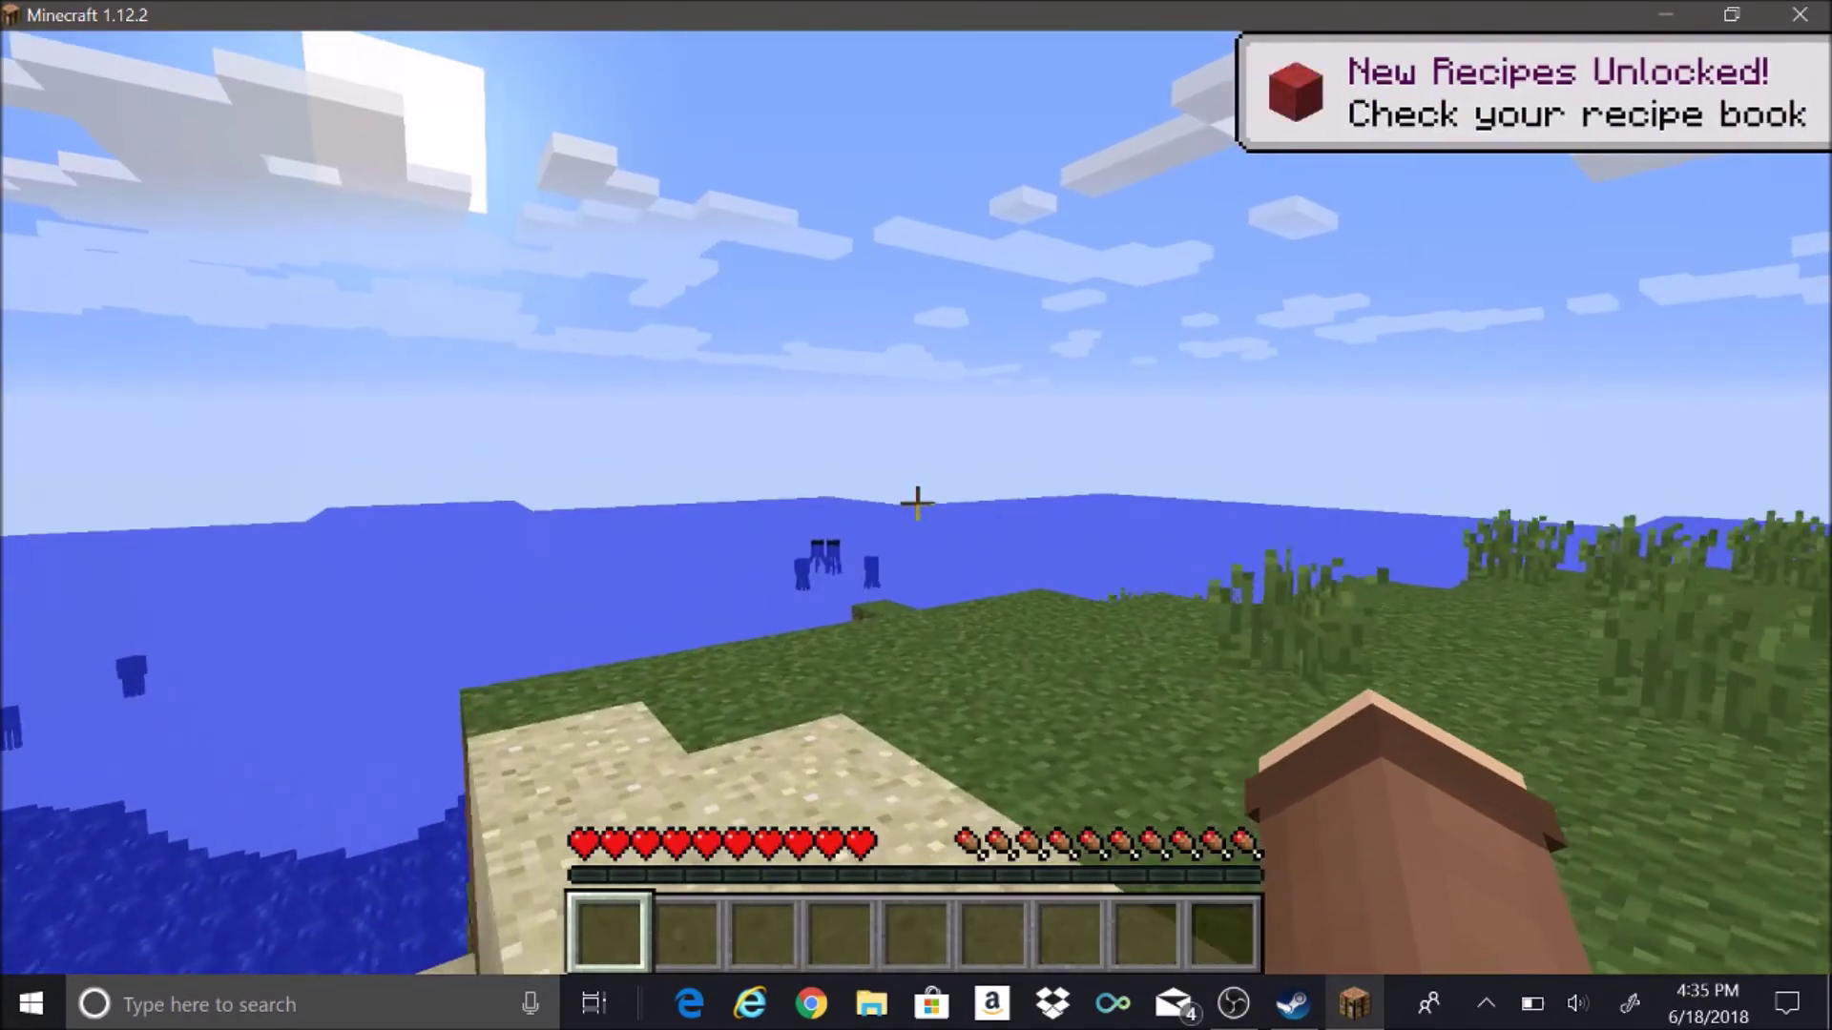
Capture two in-game screenshots while looking out over the water
{"action": "key", "text": "F2"}
{"action": "key", "text": "F2"}
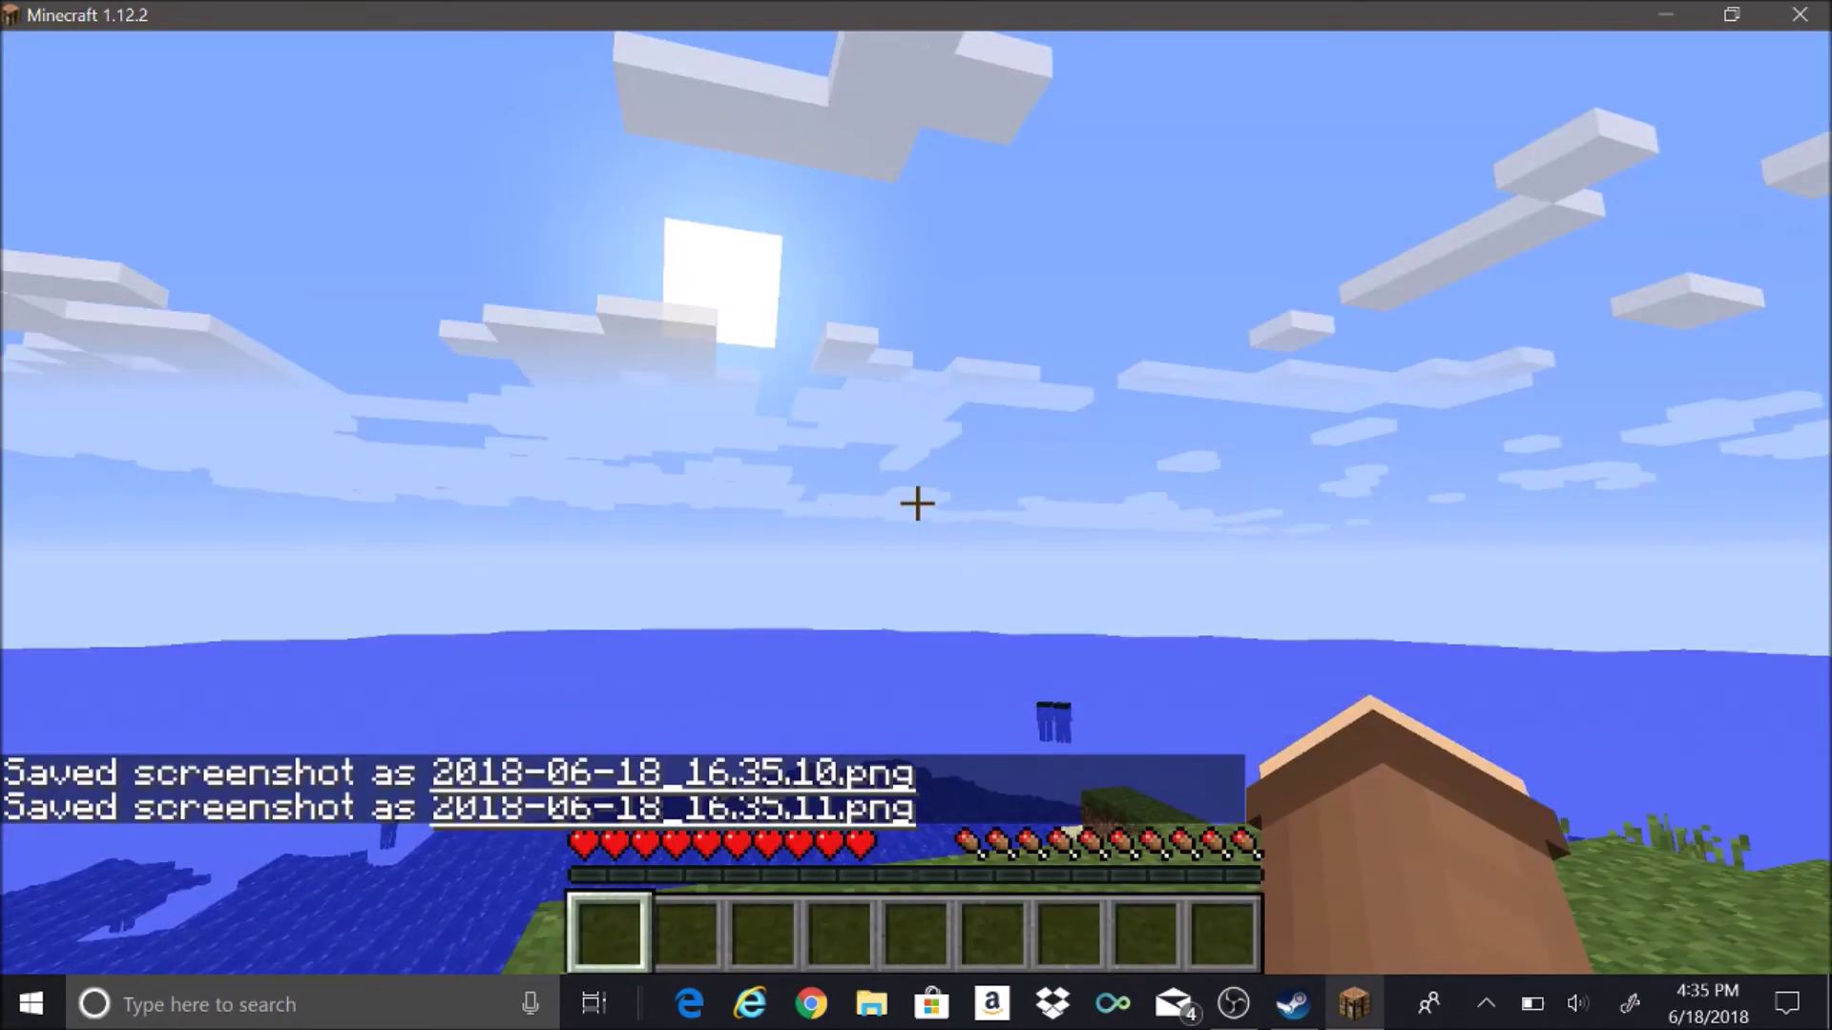